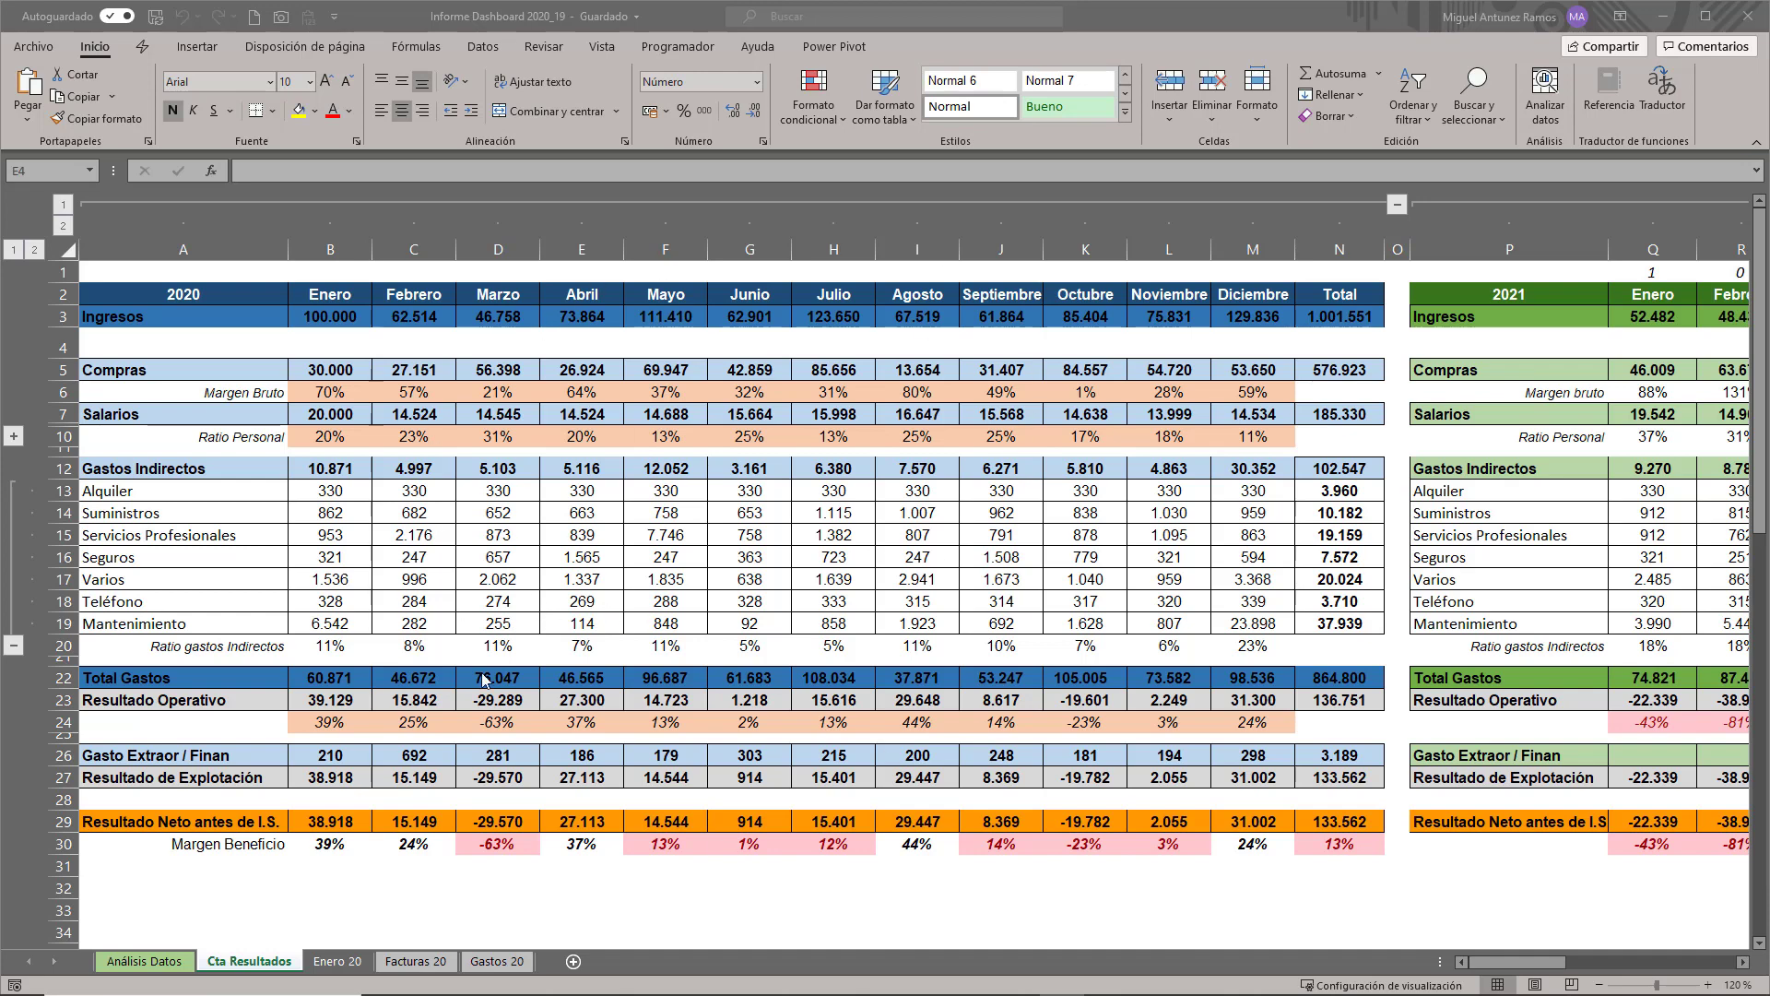
- Compare the Análisis Datos dashboard with the Cta Resultados sheet, ending on the dashboard
{"action": "left_click", "coordinate": [166, 964]}
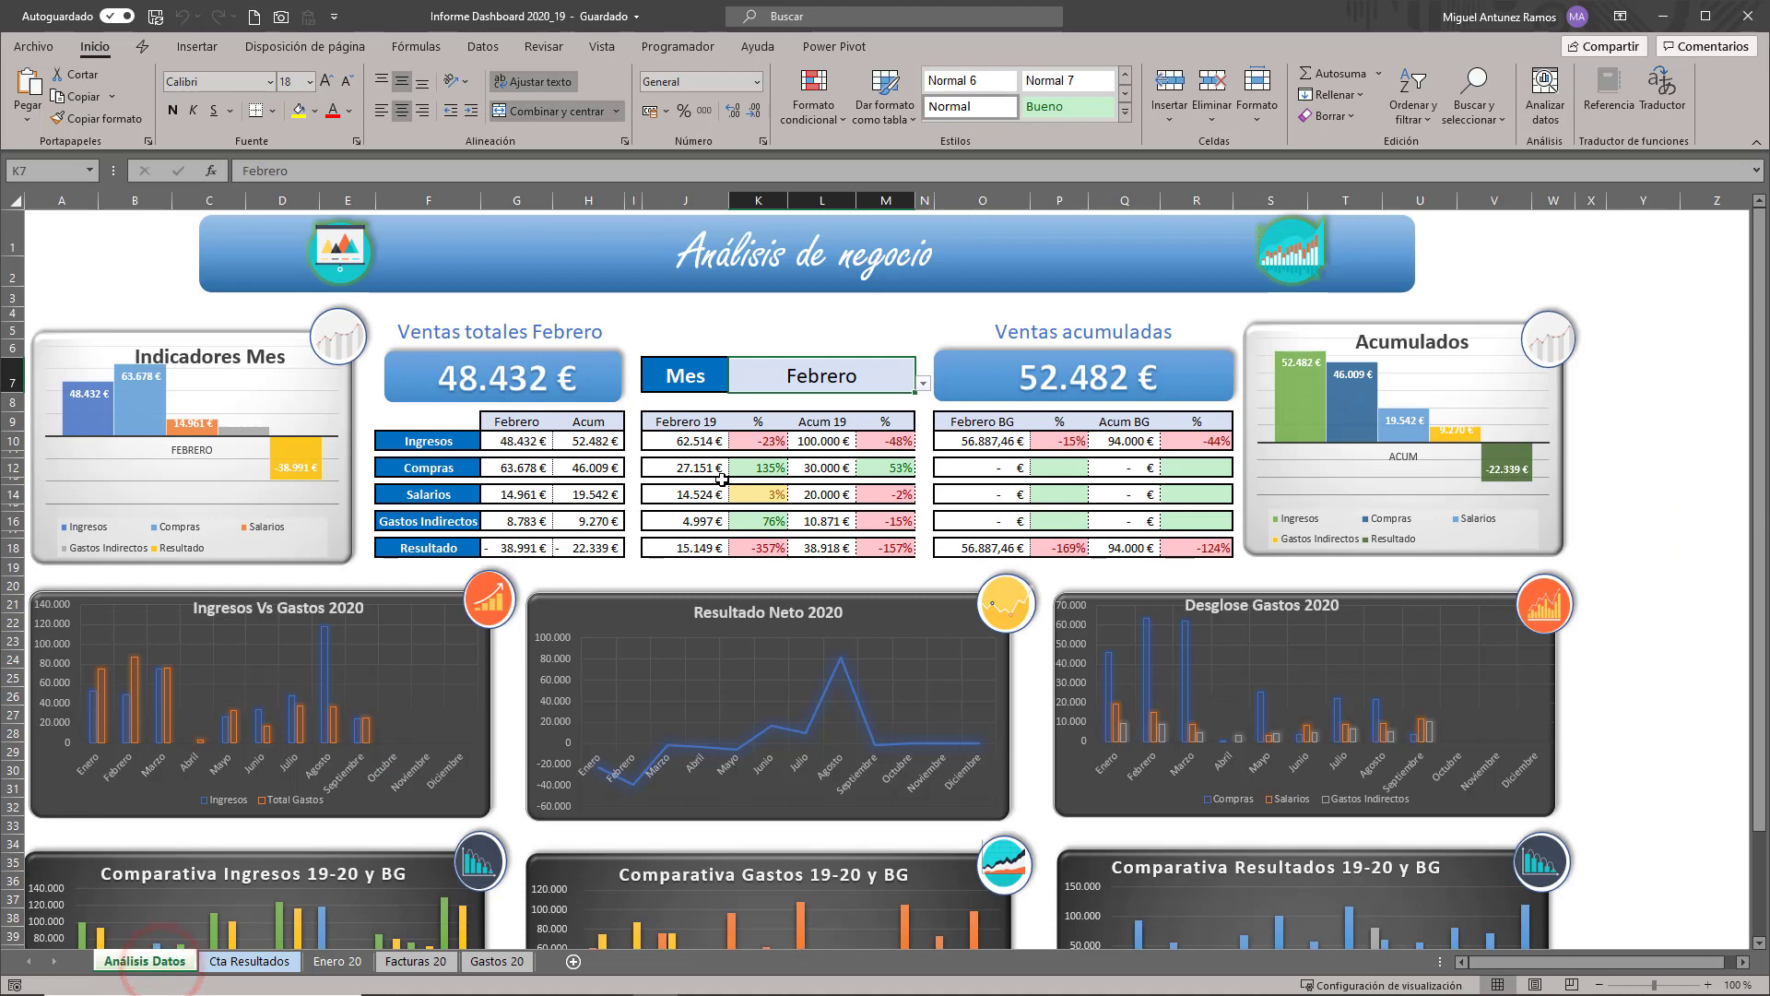
{"action": "left_click", "coordinate": [249, 961]}
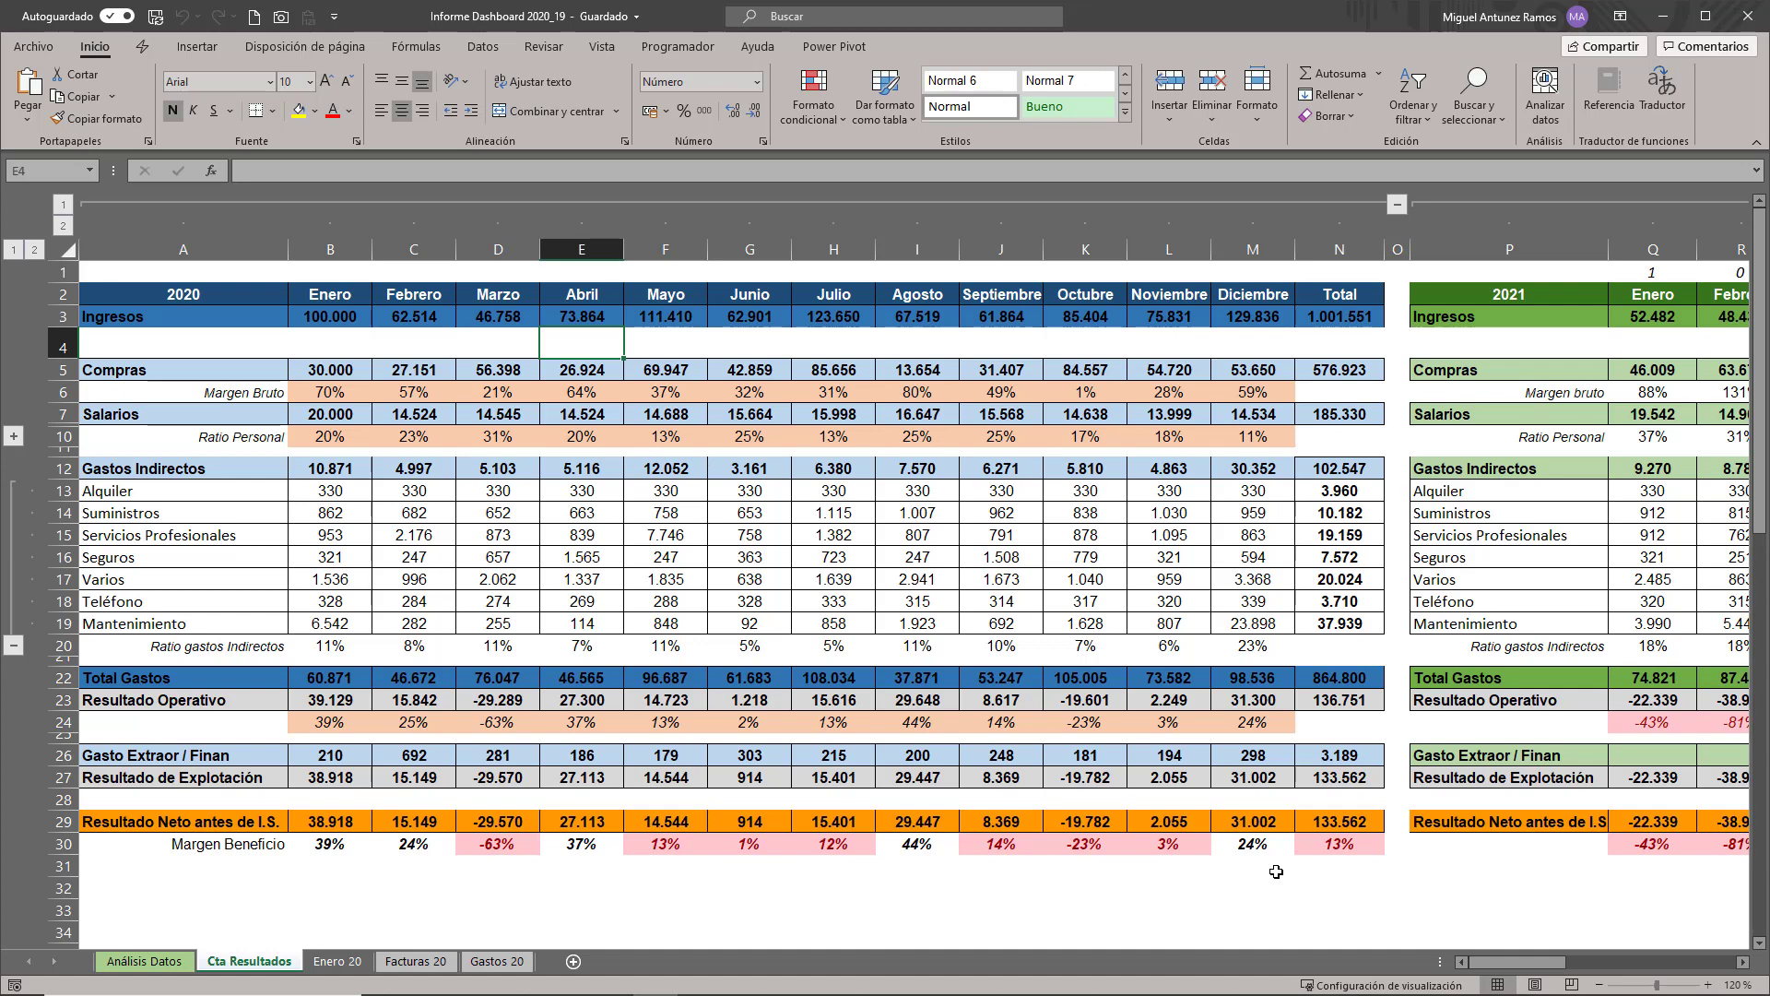
{"action": "left_click", "coordinate": [148, 961]}
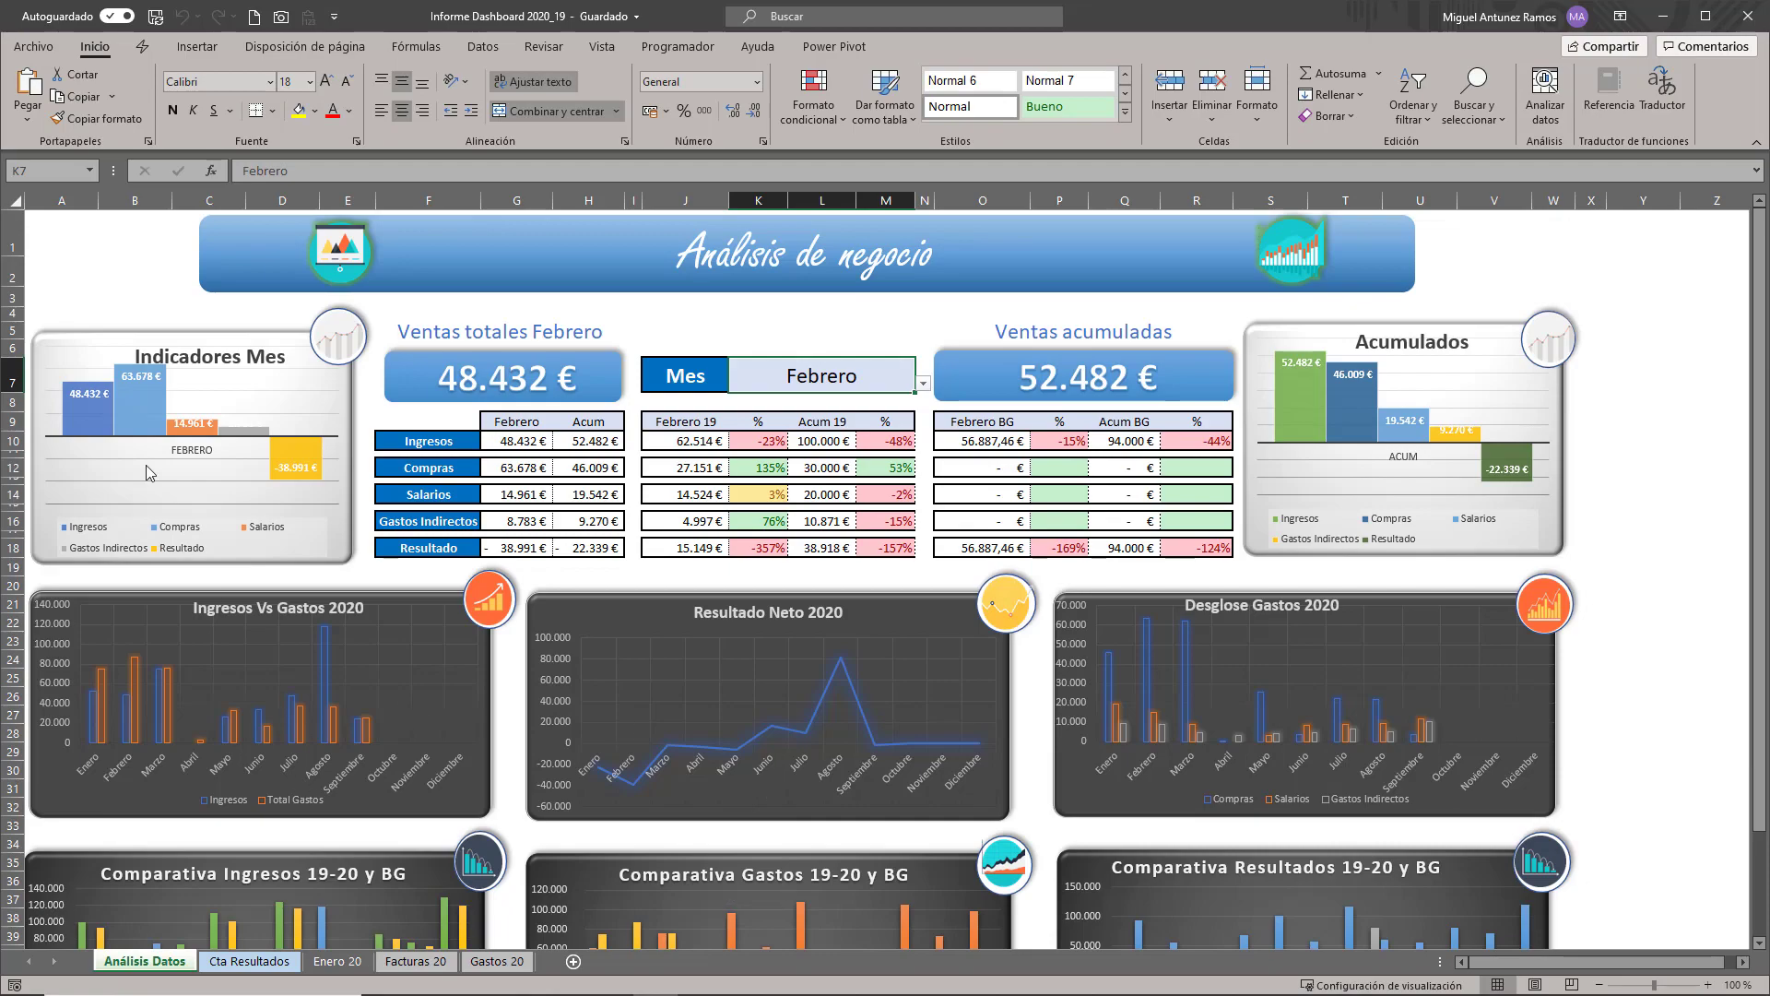
- Check the print preview of the Análisis Datos dashboard and return to the worksheet
{"action": "left_click", "coordinate": [39, 46]}
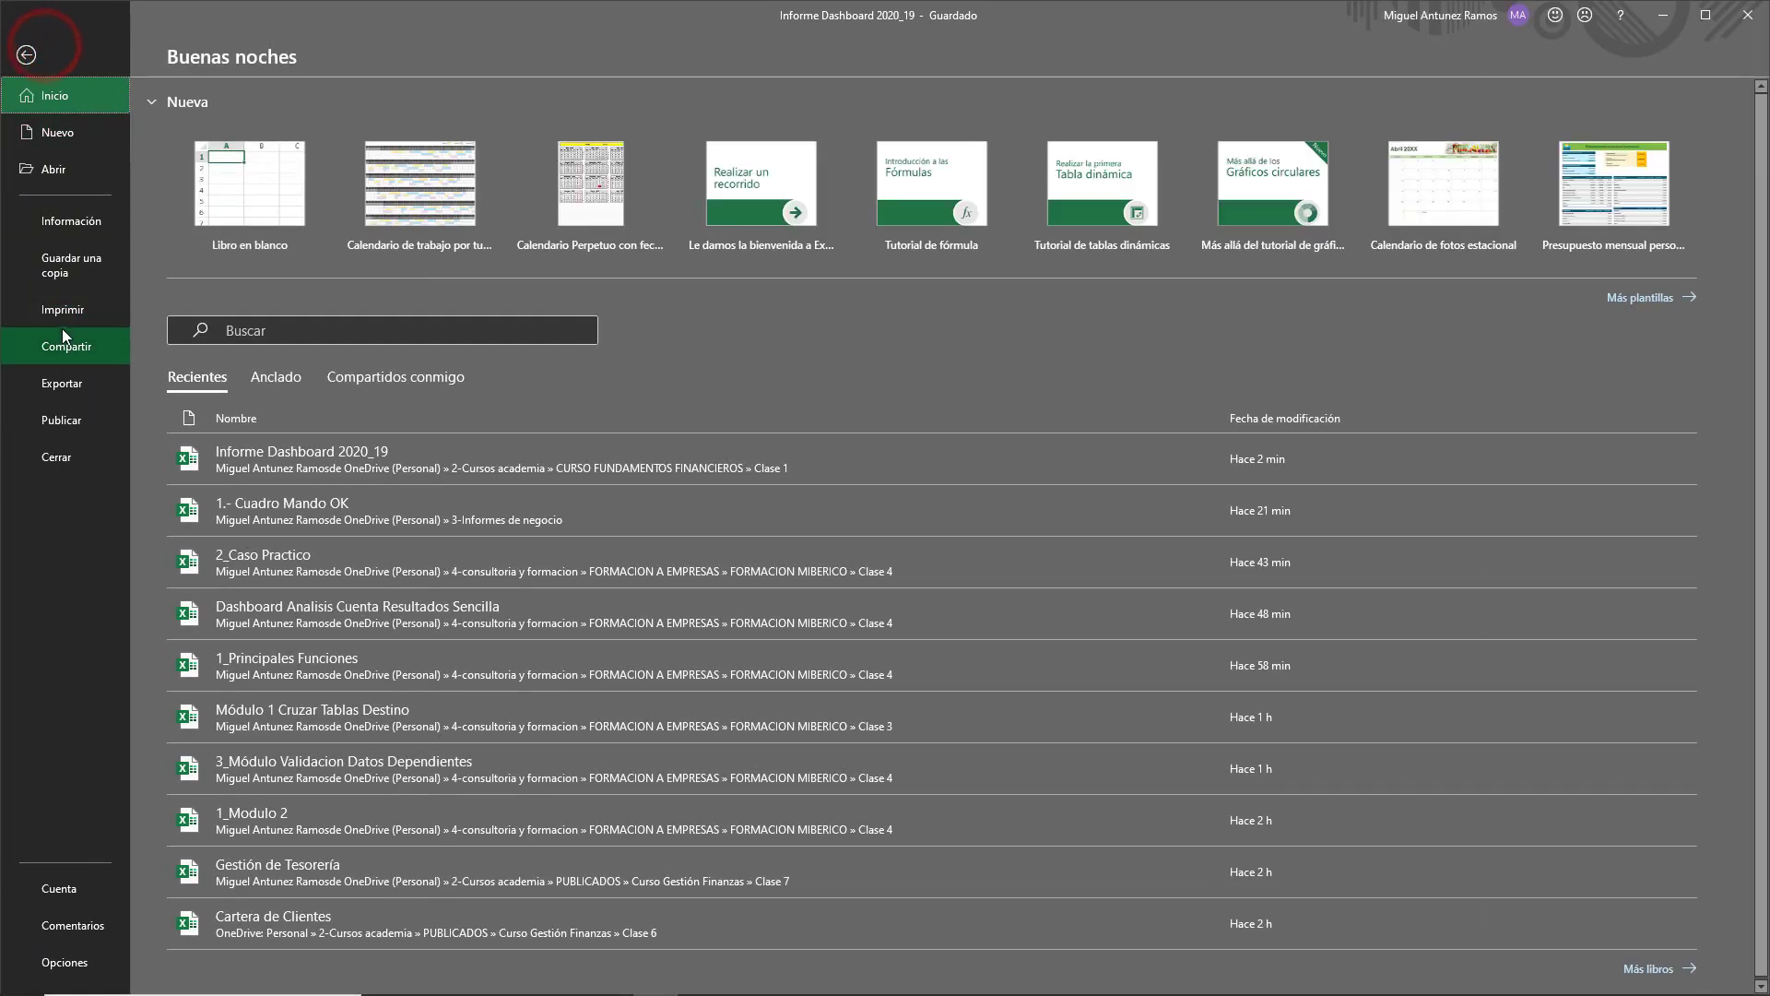
{"action": "left_click", "coordinate": [67, 309]}
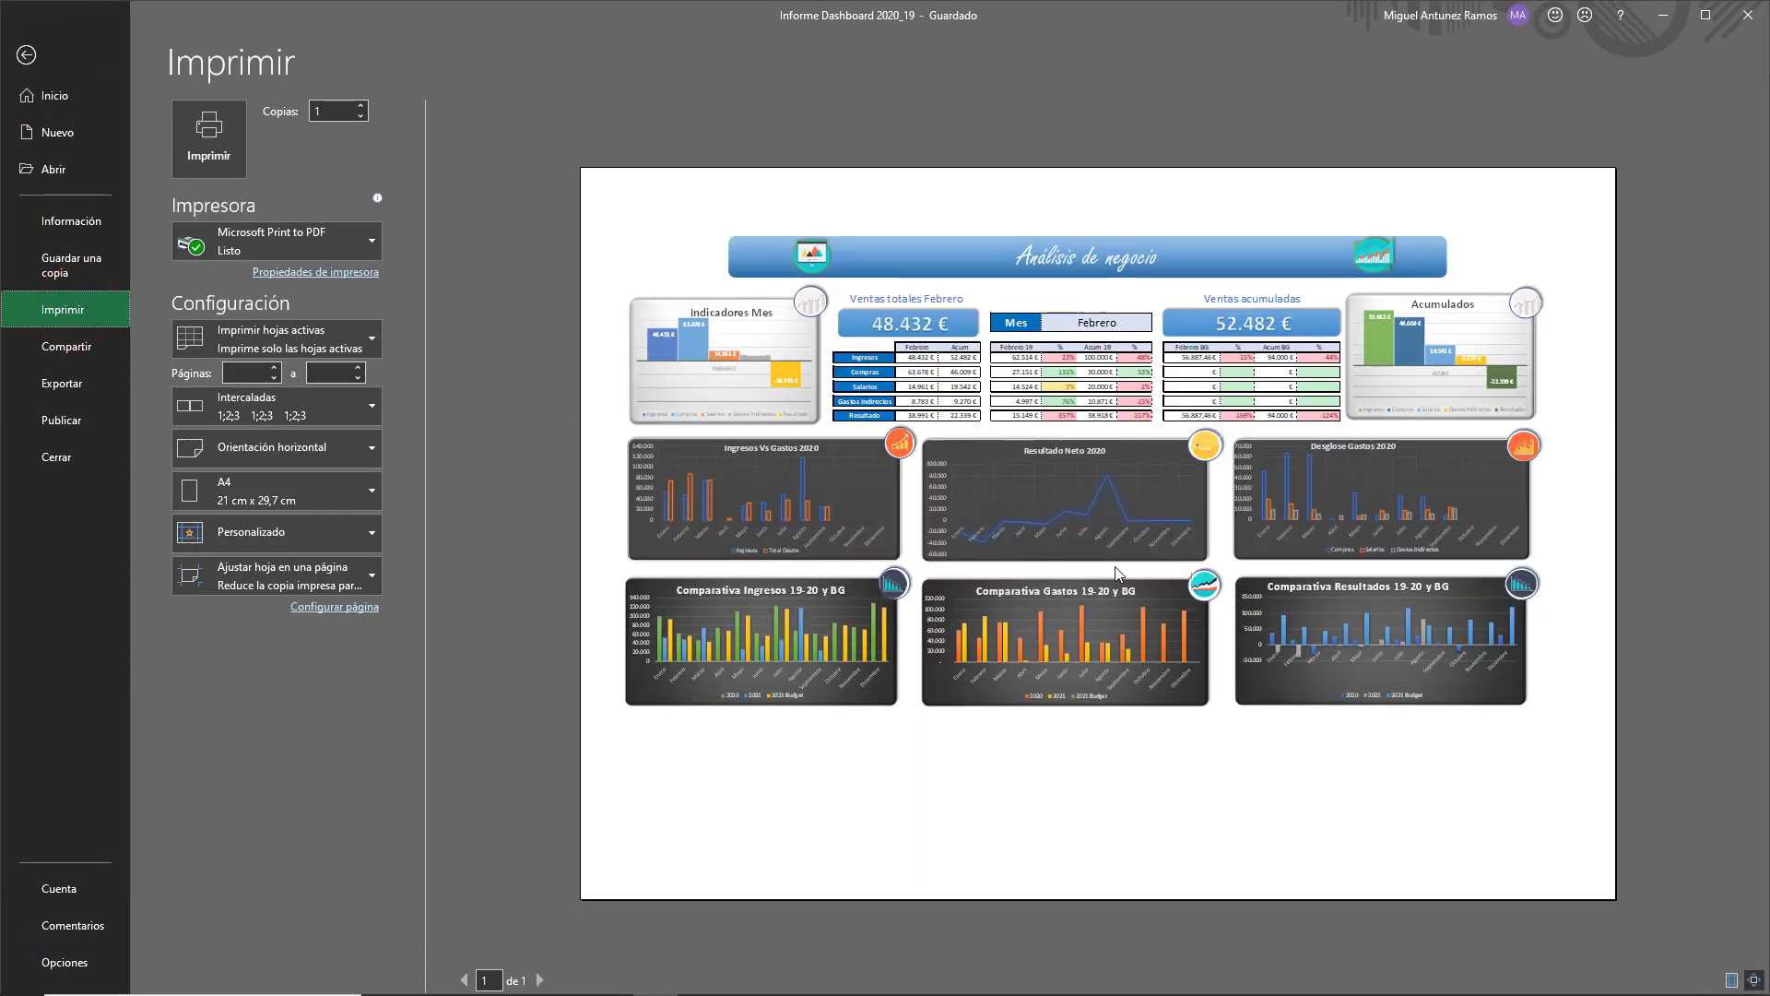
{"action": "left_click", "coordinate": [34, 57]}
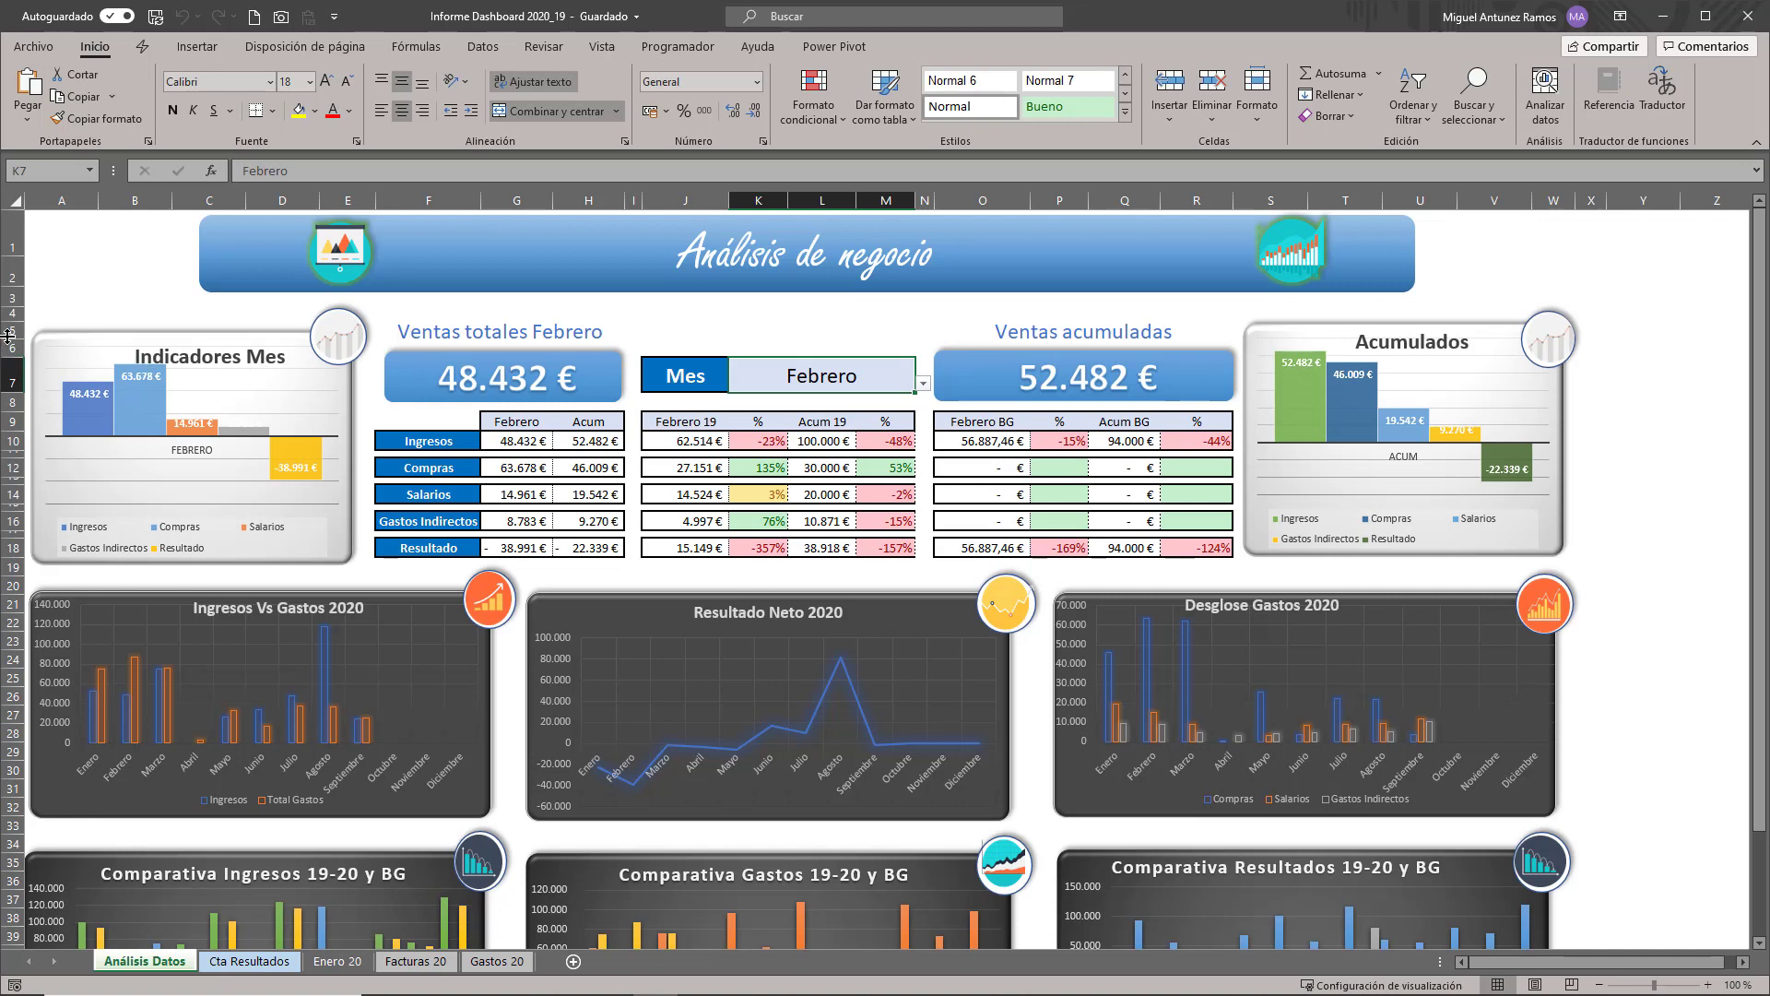
- Examine the dashboard's three blocks by highlighting rows 5–18, 21–32 and 35–46, including the Agosto point in Ingresos Vs Gastos 2020
{"action": "left_click_drag", "start_coordinate": [8, 330], "coordinate": [27, 546]}
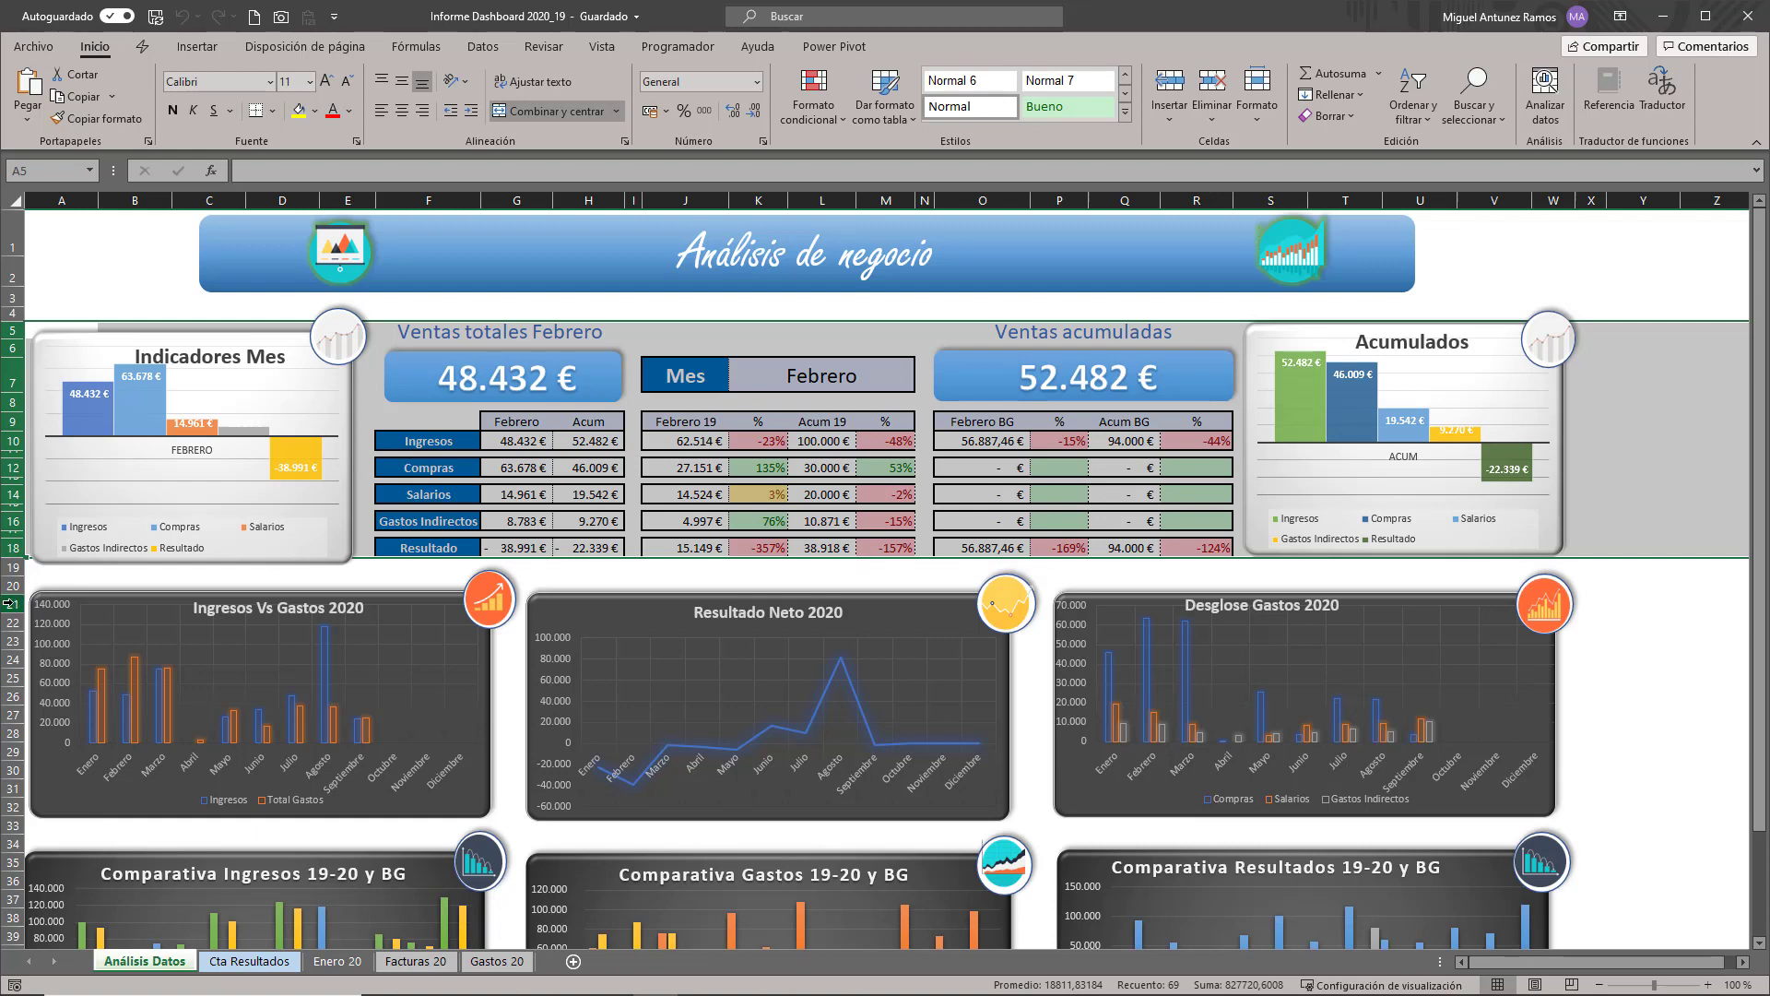
{"action": "left_click_drag", "start_coordinate": [15, 601], "coordinate": [18, 794]}
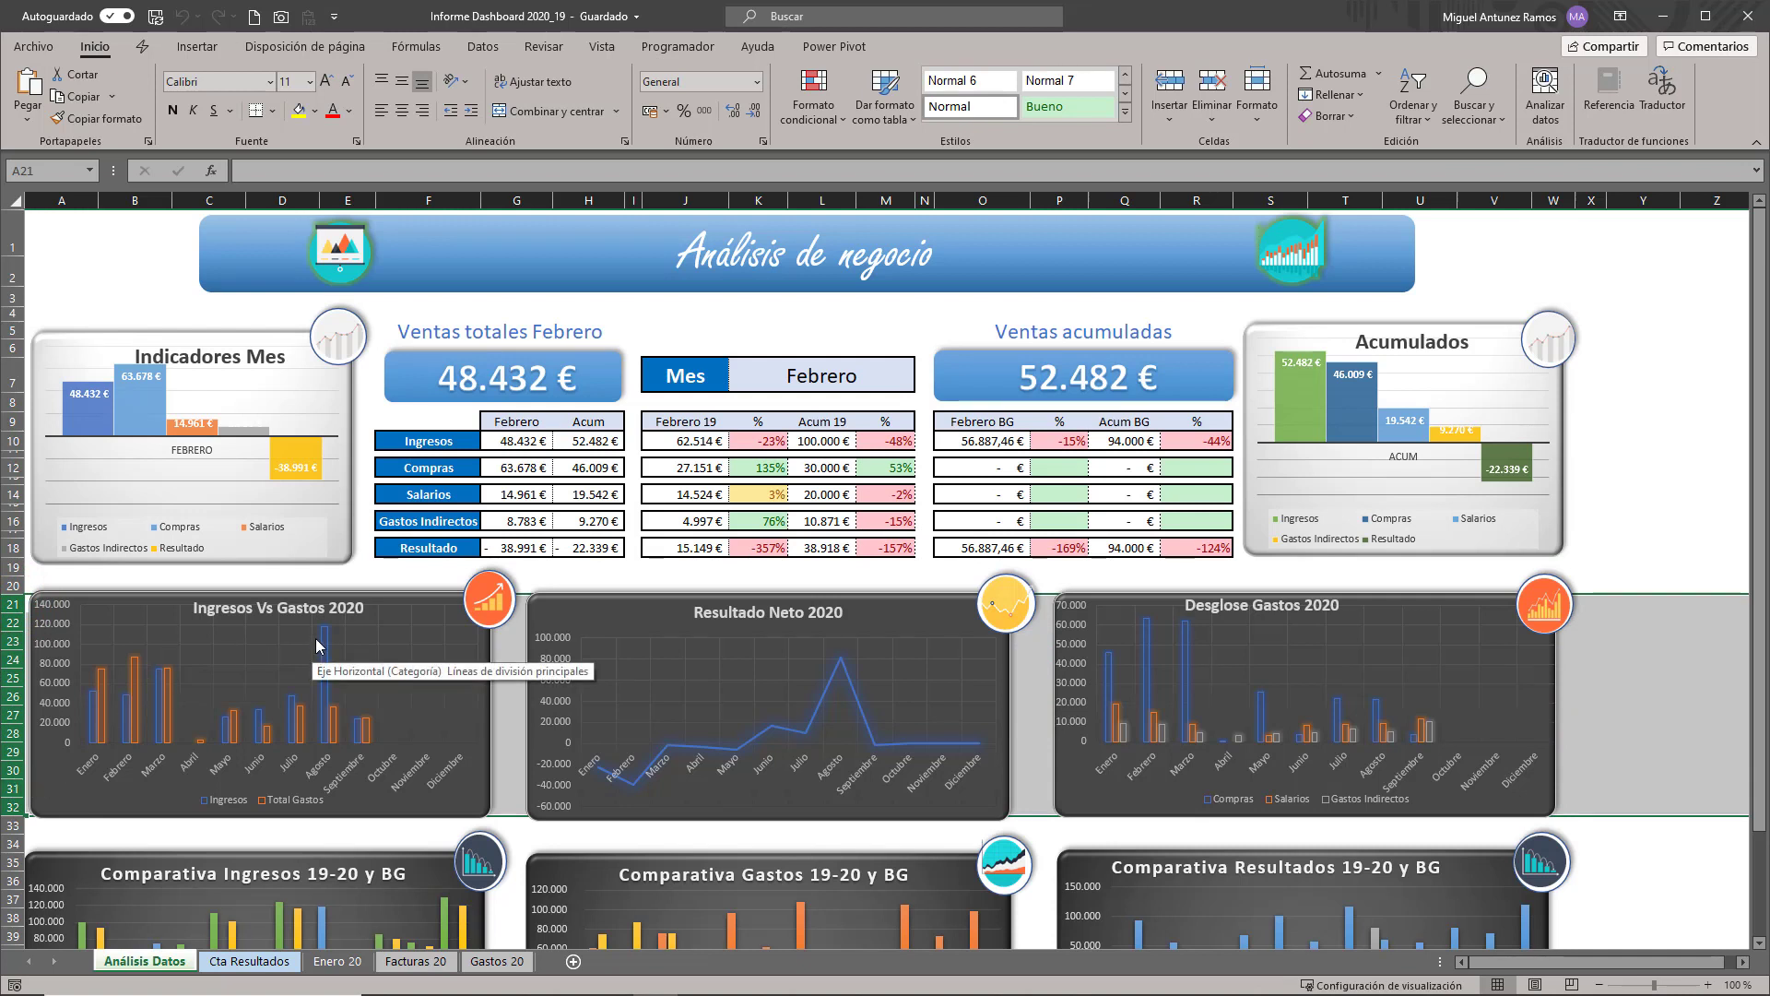
{"action": "mouse_move", "coordinate": [327, 634]}
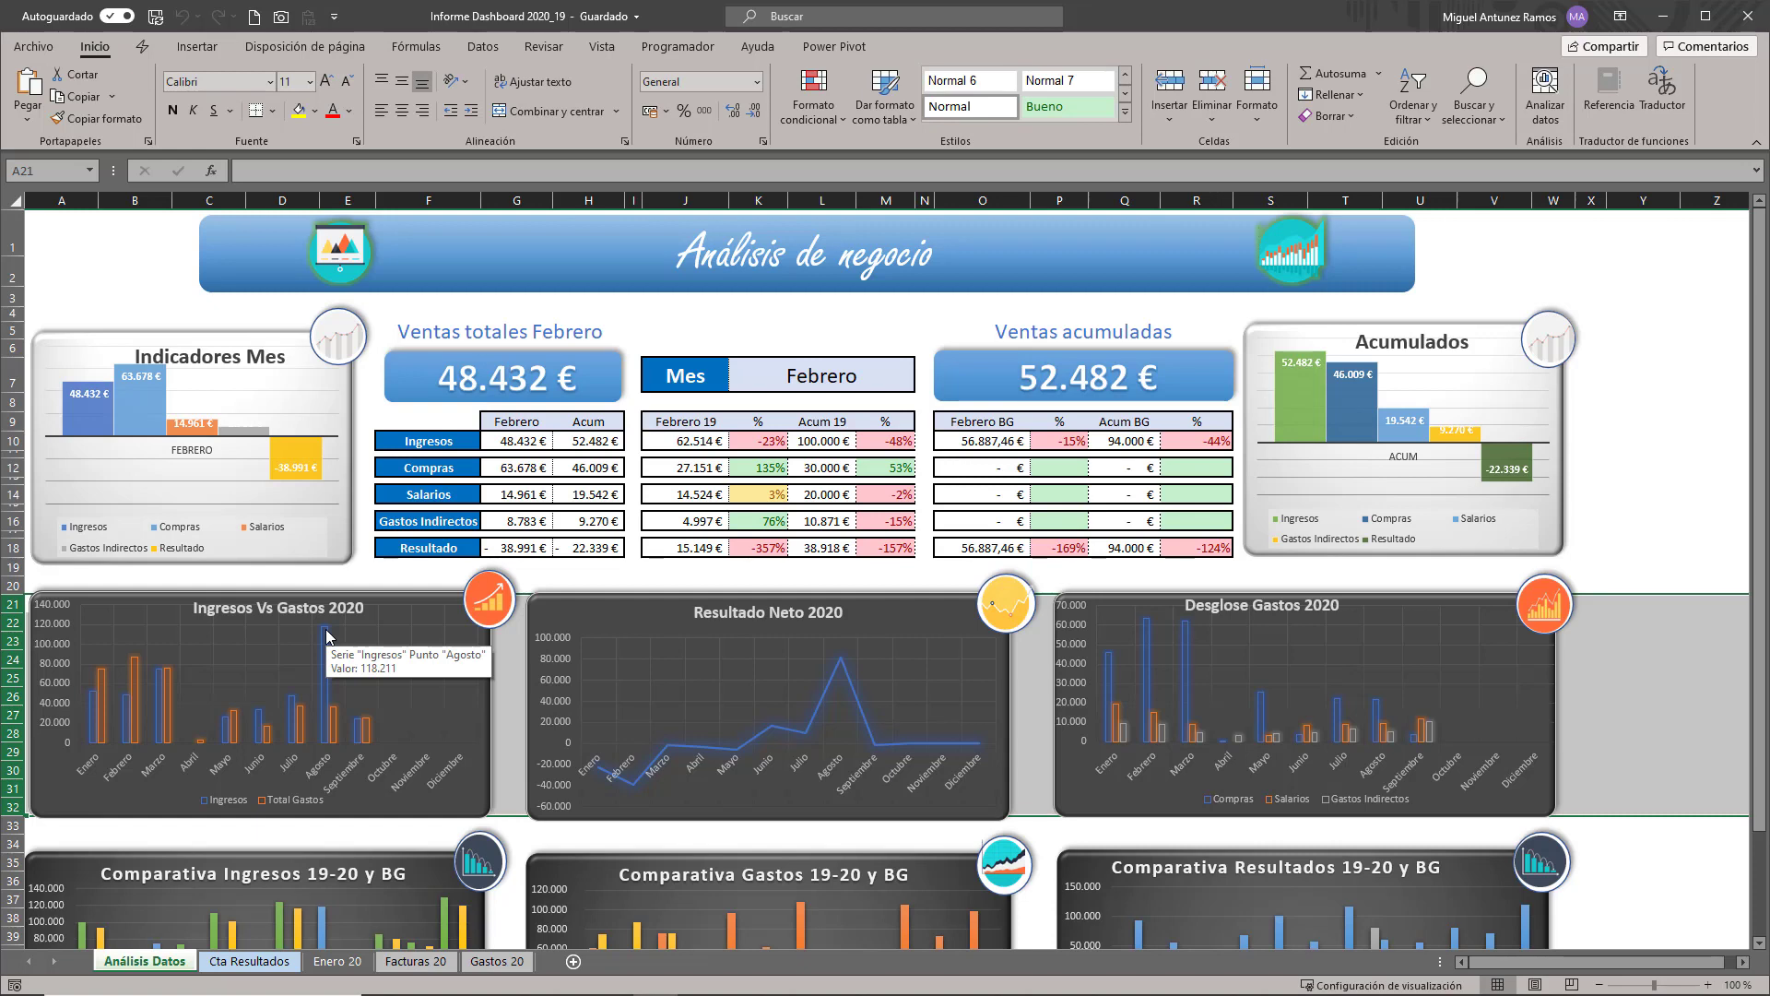
{"action": "scroll", "coordinate": [328, 634], "scroll_direction": "down", "scroll_amount": 3}
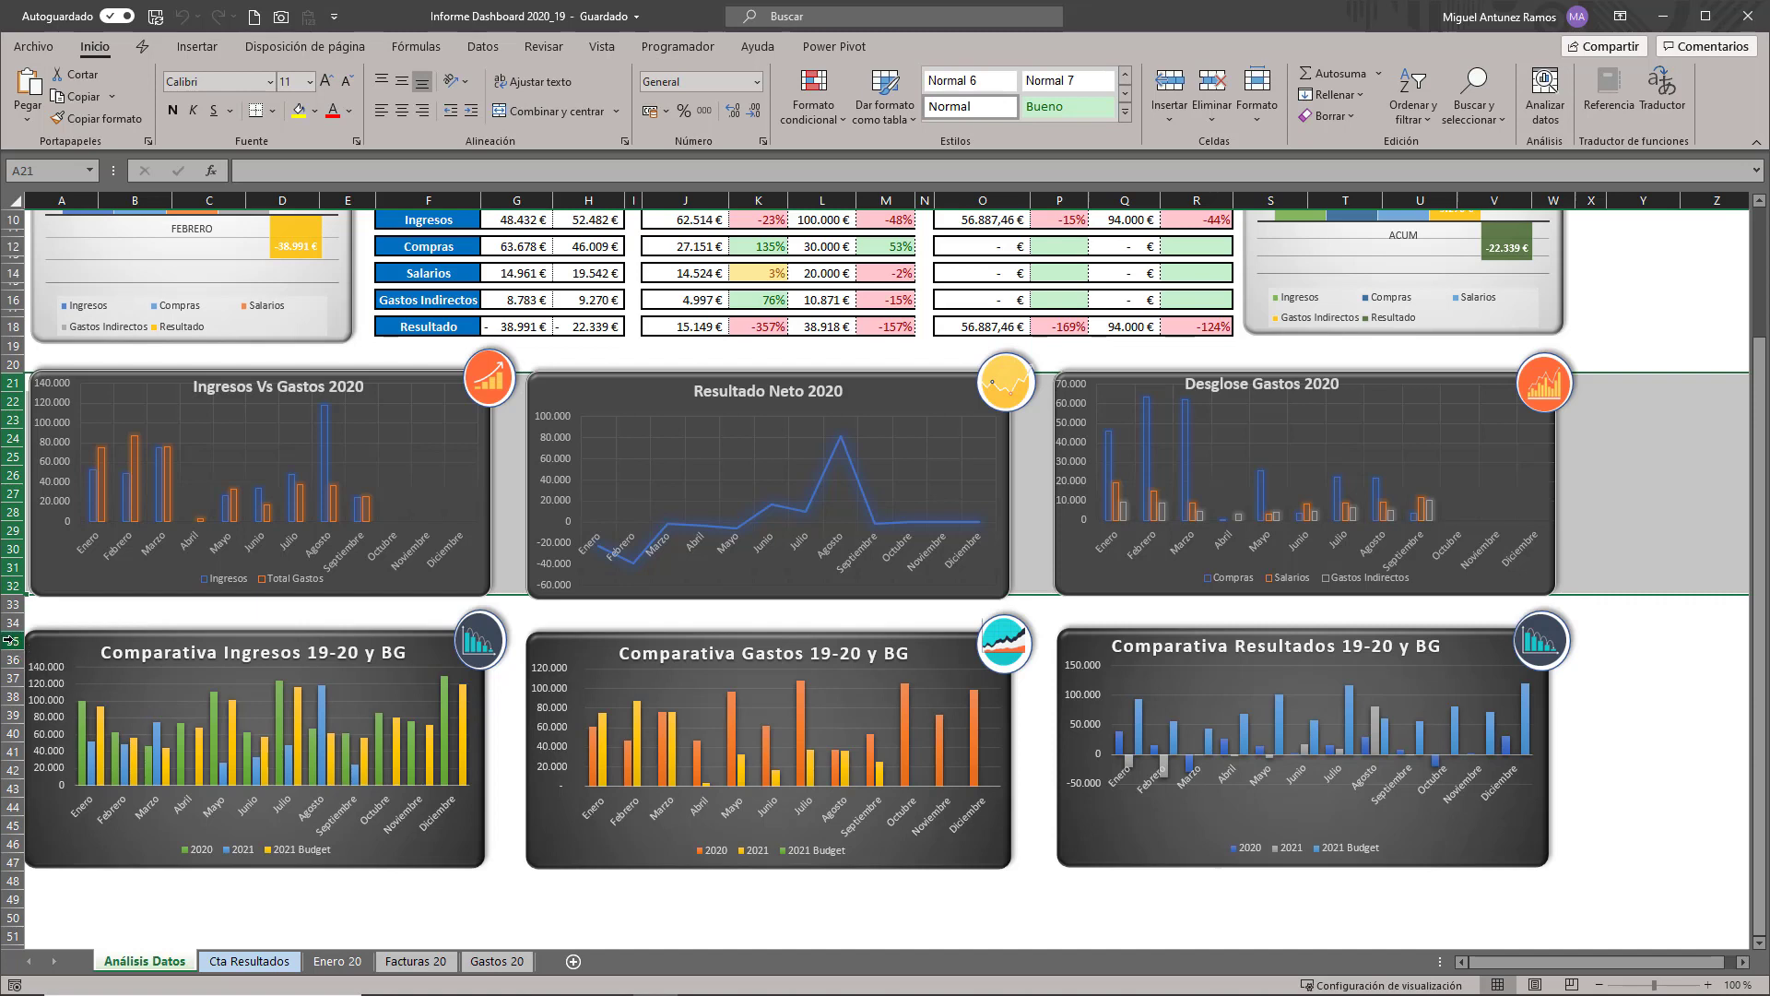
{"action": "left_click_drag", "start_coordinate": [9, 640], "coordinate": [9, 837]}
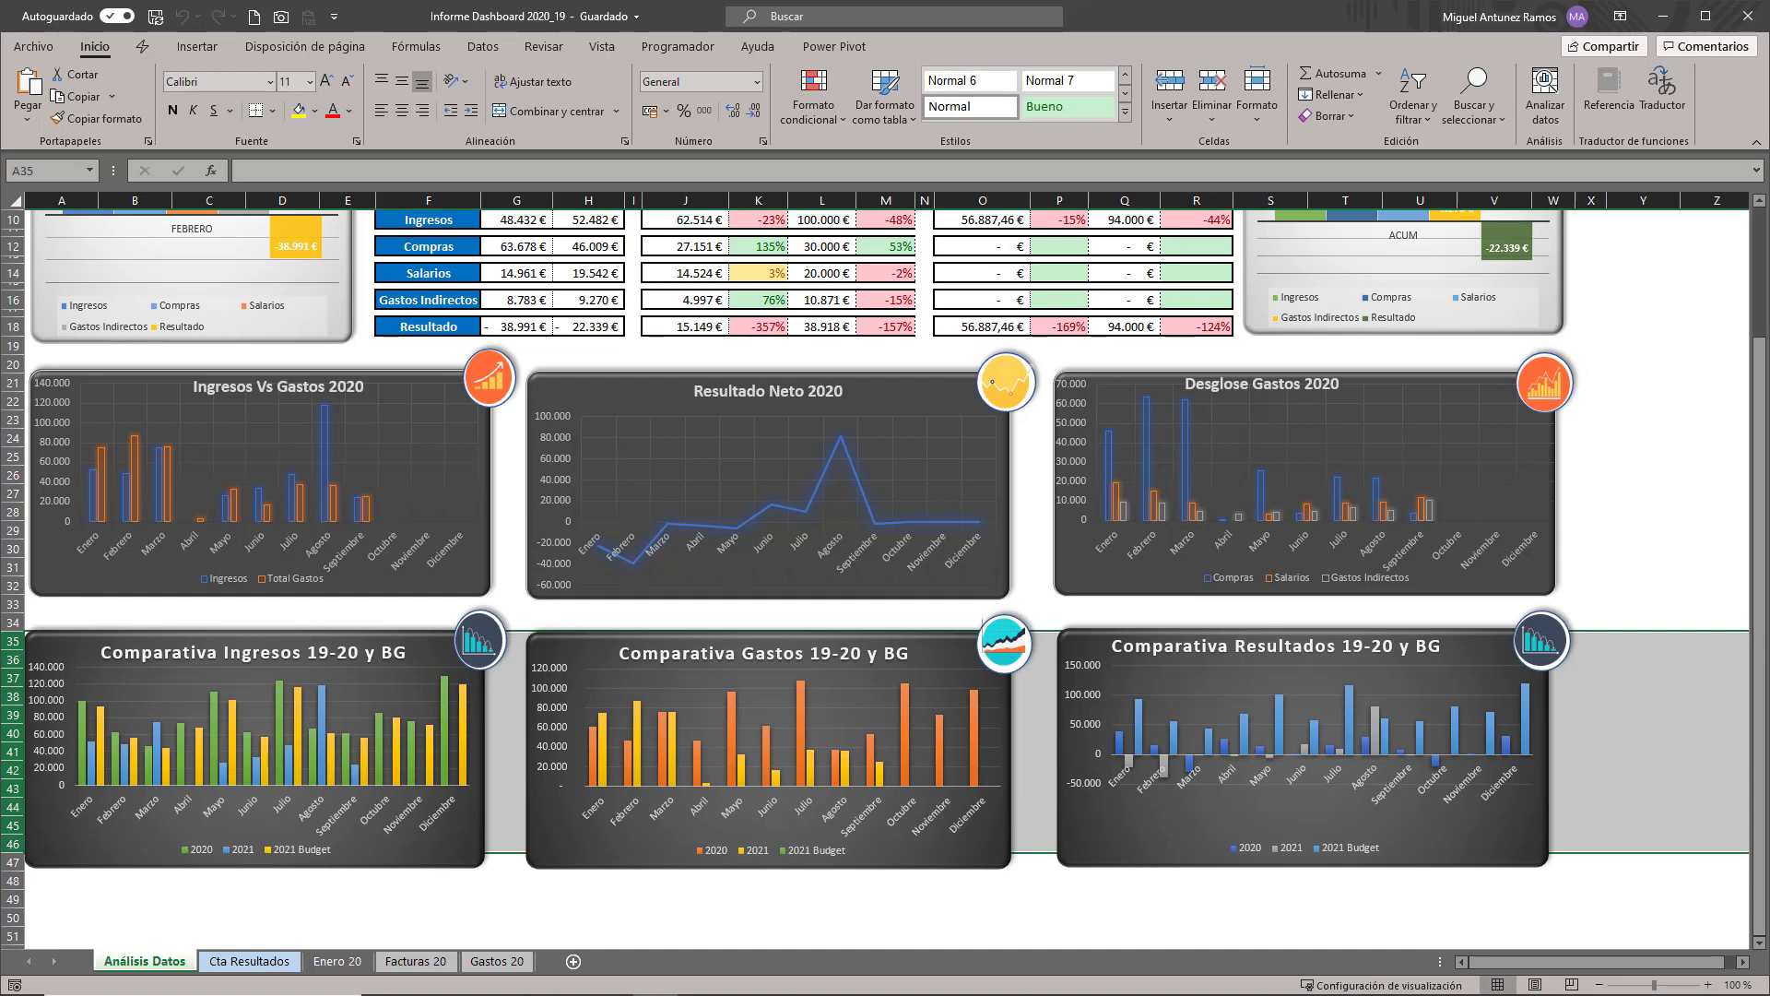
{"action": "left_click_drag", "start_coordinate": [1763, 491], "coordinate": [1762, 460]}
{"action": "left_click", "coordinate": [1684, 346]}
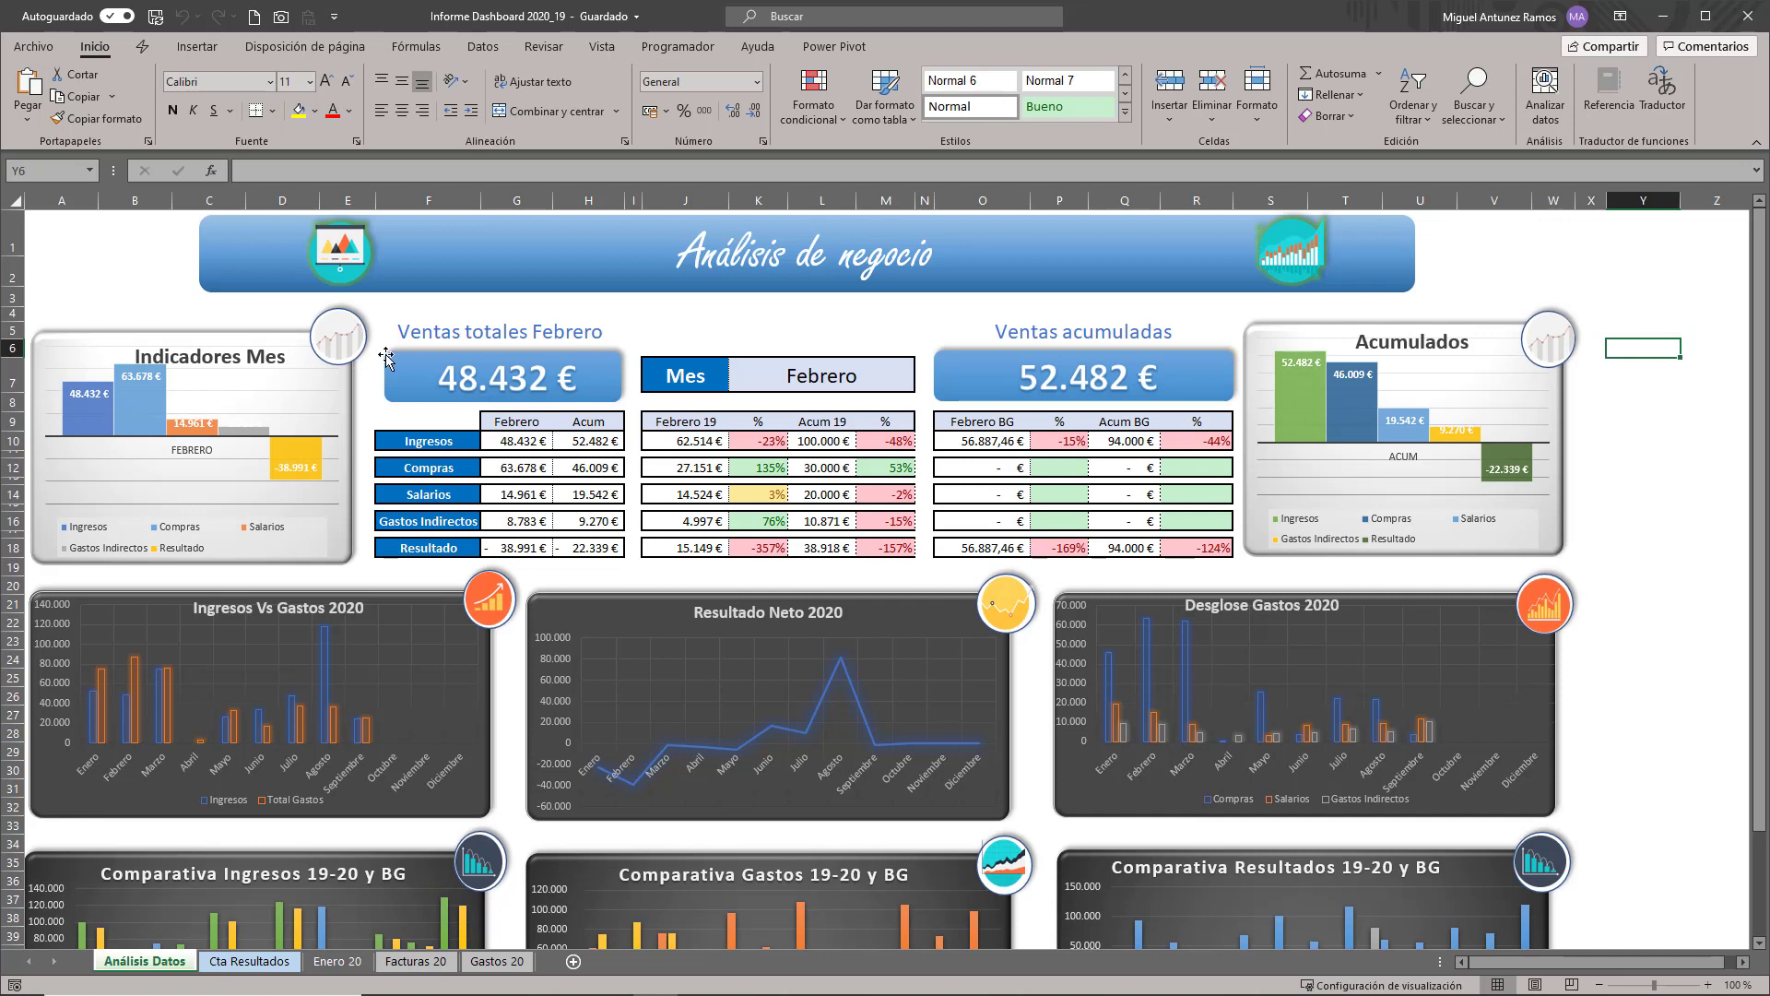
- Review the monthly indicators in rows 6–18, the 2020 charts in rows 21–32 and the Comparativa charts from row 35
{"action": "left_click_drag", "start_coordinate": [14, 347], "coordinate": [13, 547]}
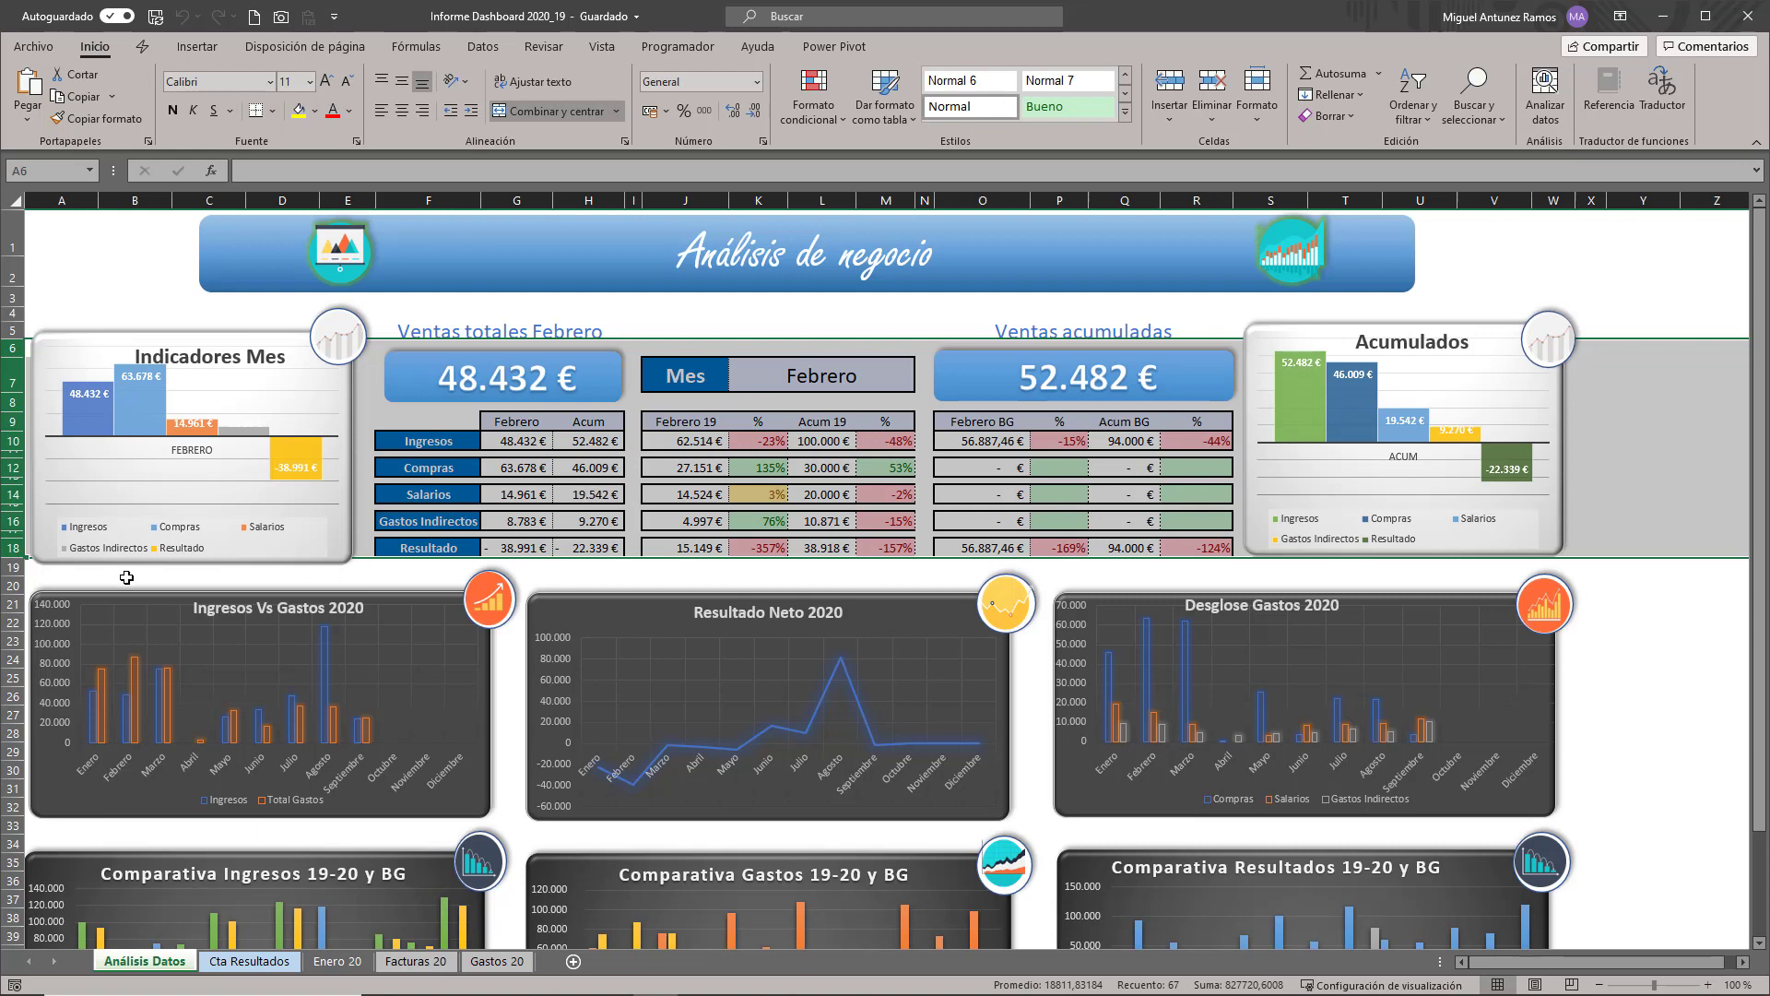
{"action": "left_click_drag", "start_coordinate": [11, 604], "coordinate": [16, 787]}
{"action": "scroll", "coordinate": [152, 738], "scroll_direction": "down", "scroll_amount": 5}
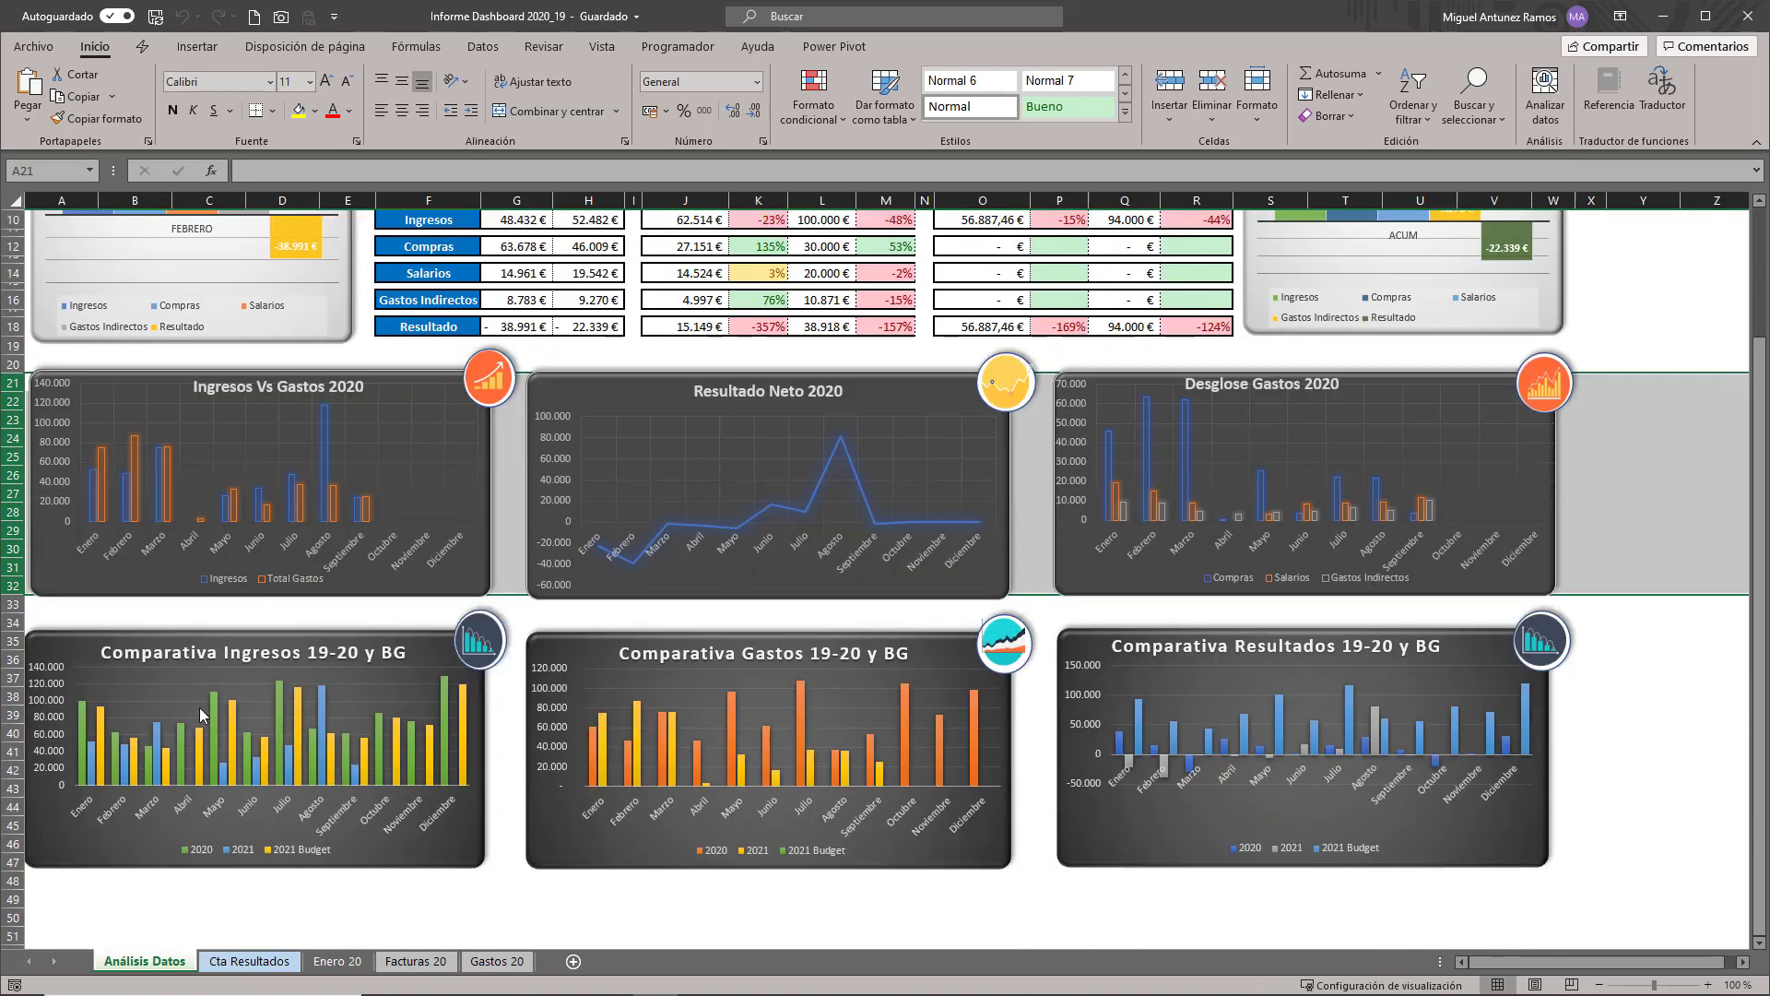
{"action": "left_click_drag", "start_coordinate": [13, 561], "coordinate": [4, 743]}
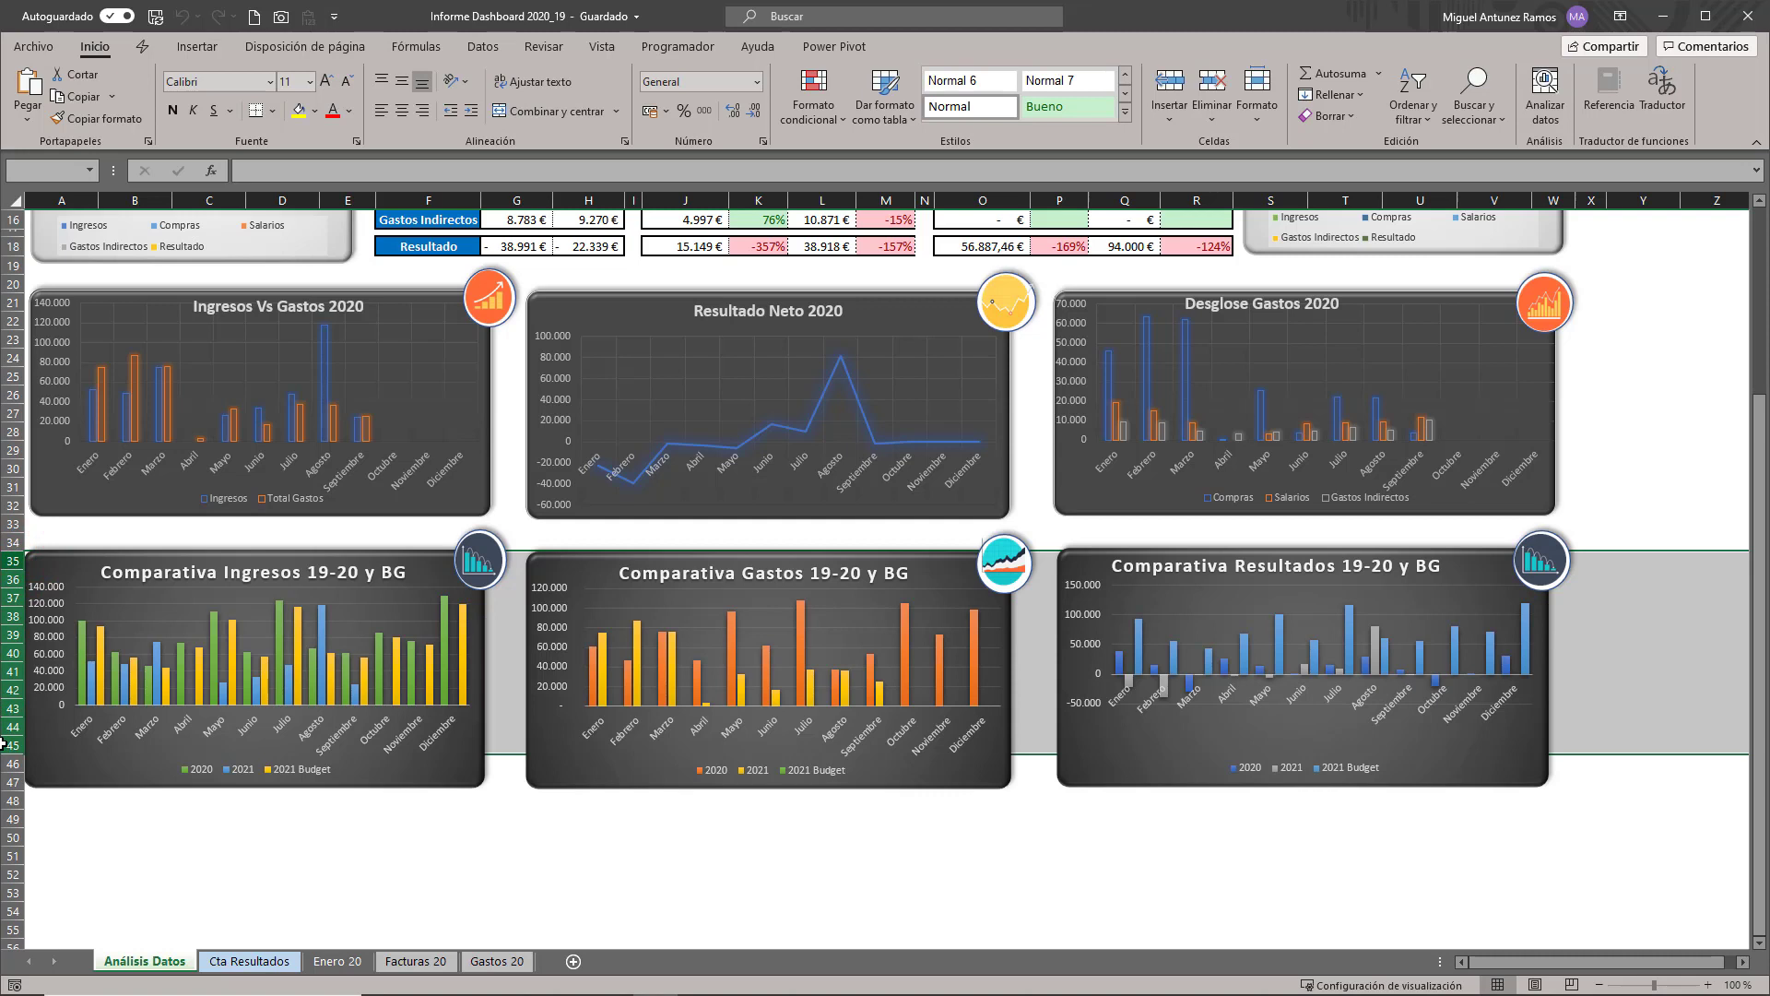
{"action": "left_click_drag", "start_coordinate": [3, 743], "coordinate": [4, 743]}
{"action": "scroll", "coordinate": [1046, 612], "scroll_direction": "up", "scroll_amount": 5}
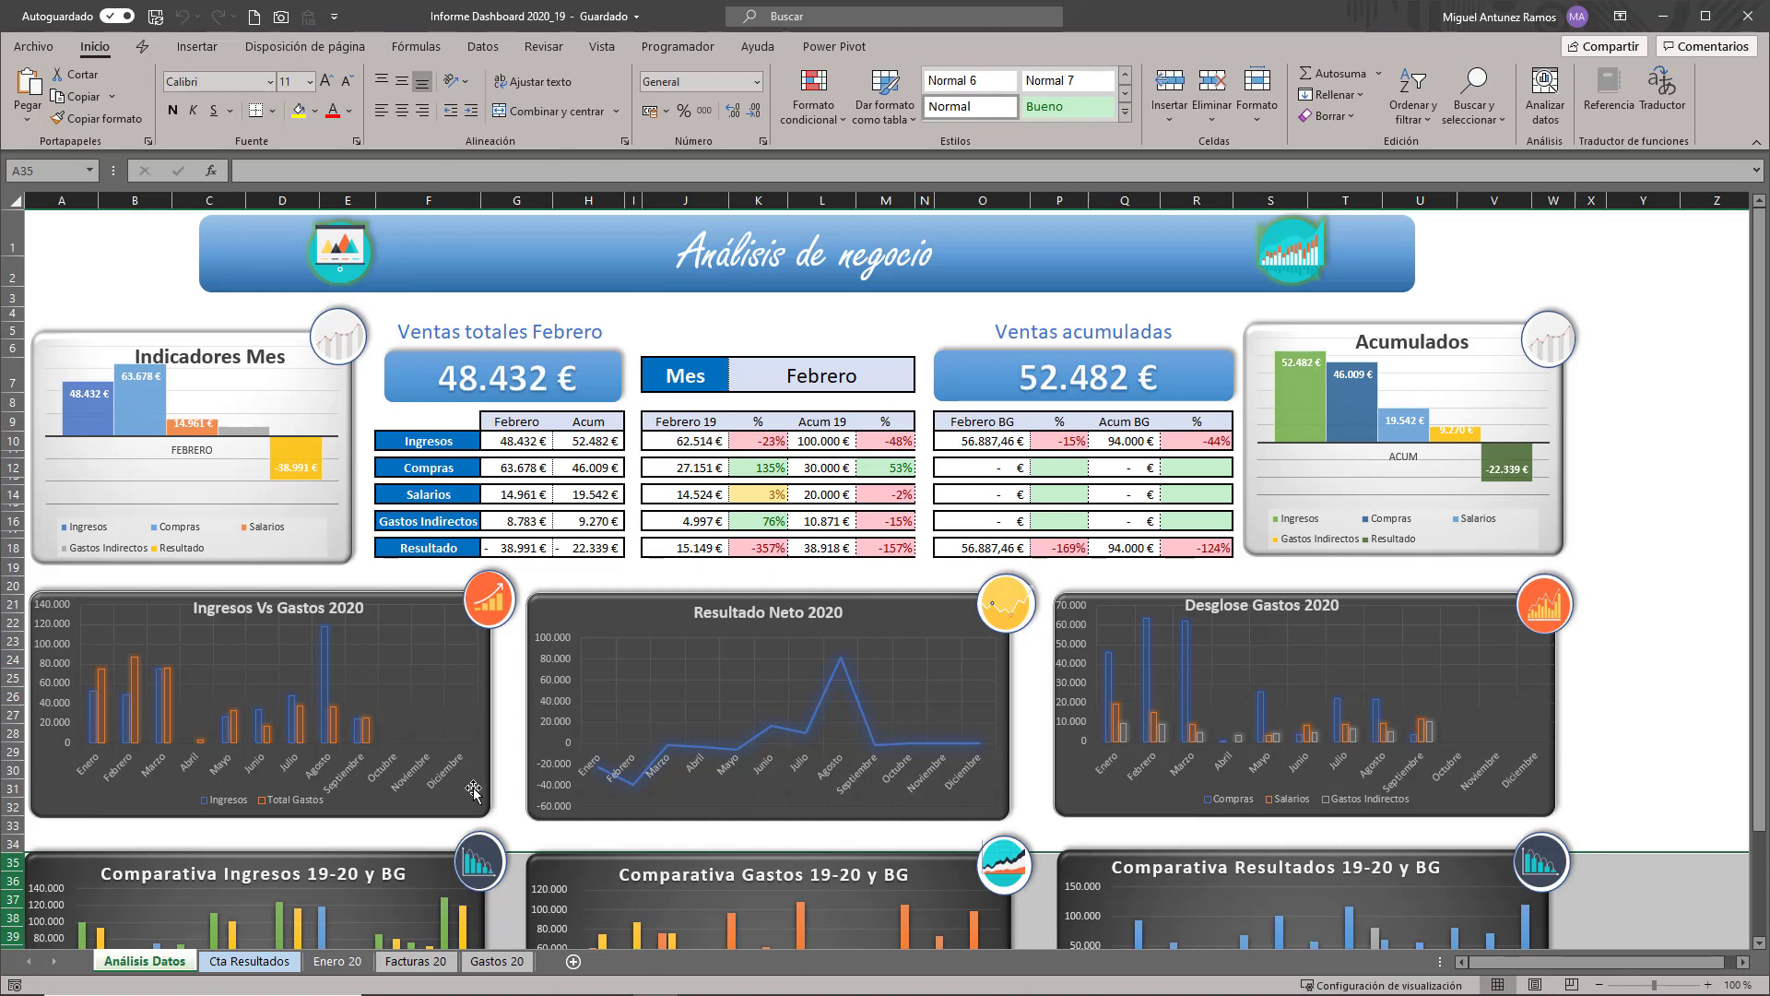
{"action": "scroll", "coordinate": [633, 669], "scroll_direction": "down", "scroll_amount": 3}
{"action": "scroll", "coordinate": [730, 579], "scroll_direction": "up", "scroll_amount": 3}
- Highlight the monthly figures table from Ingresos to Resultado and set the dashboard's Mes selector to Marzo
{"action": "left_click_drag", "start_coordinate": [444, 425], "coordinate": [481, 557]}
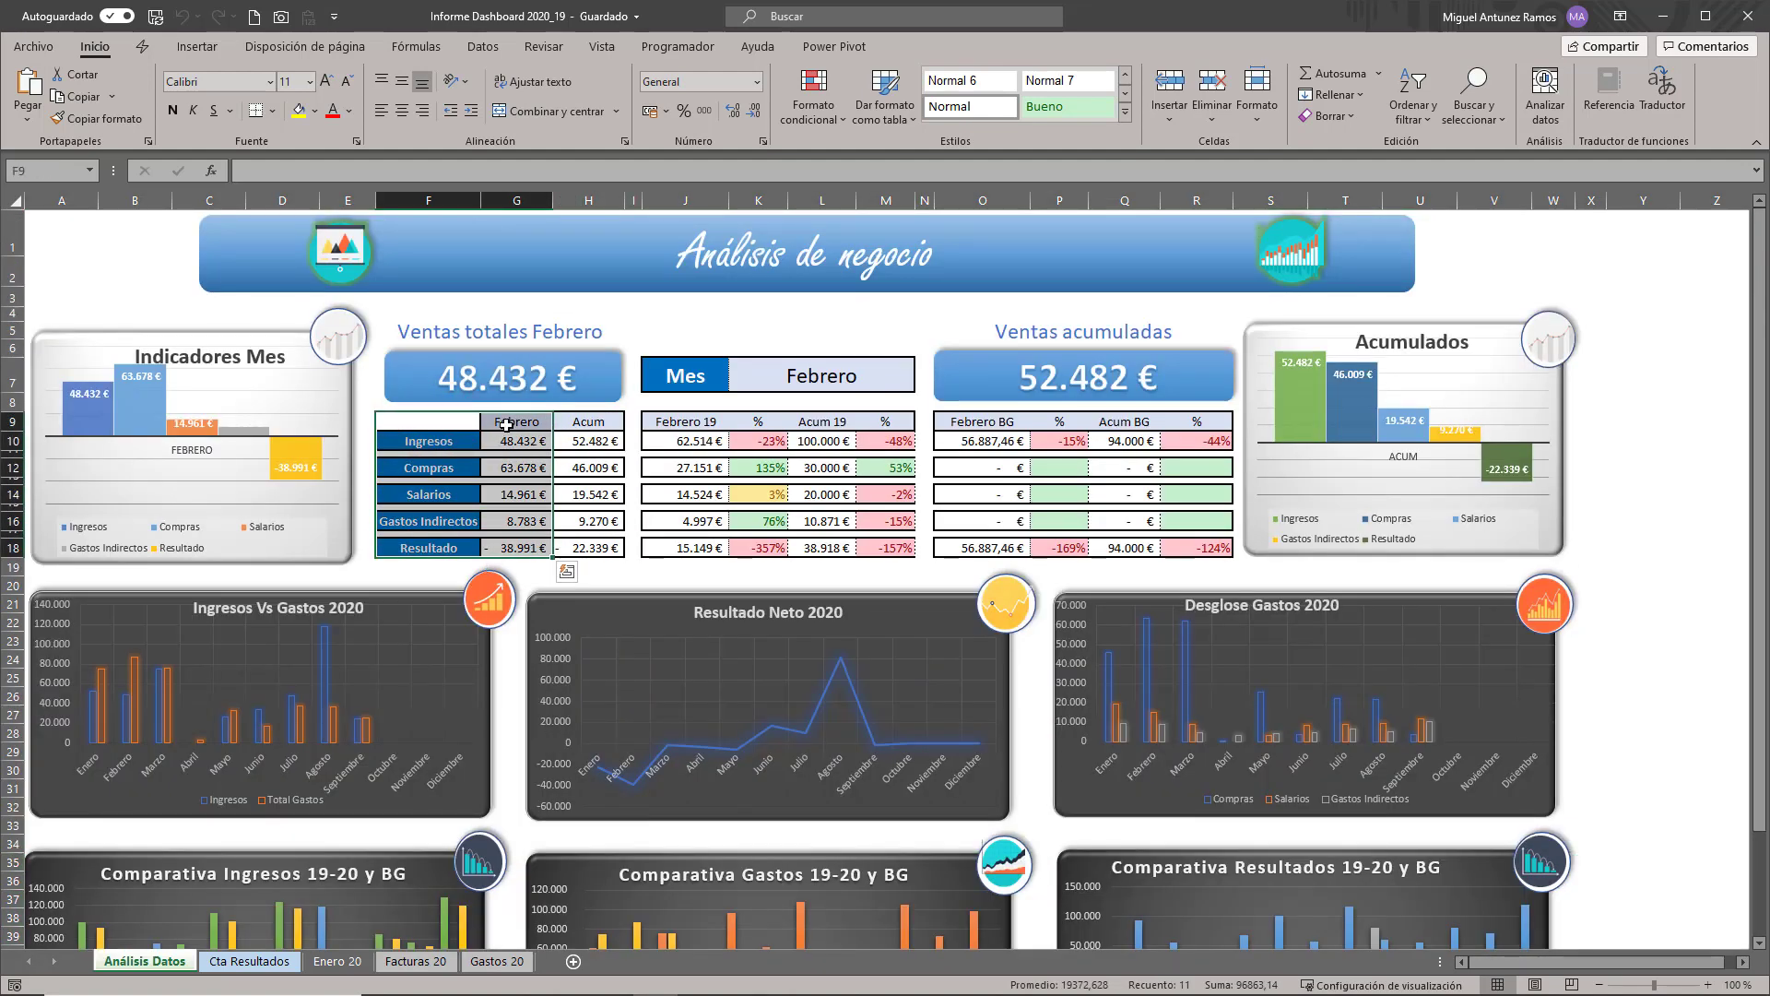
{"action": "left_click_drag", "start_coordinate": [511, 421], "coordinate": [512, 541]}
{"action": "left_click", "coordinate": [820, 377]}
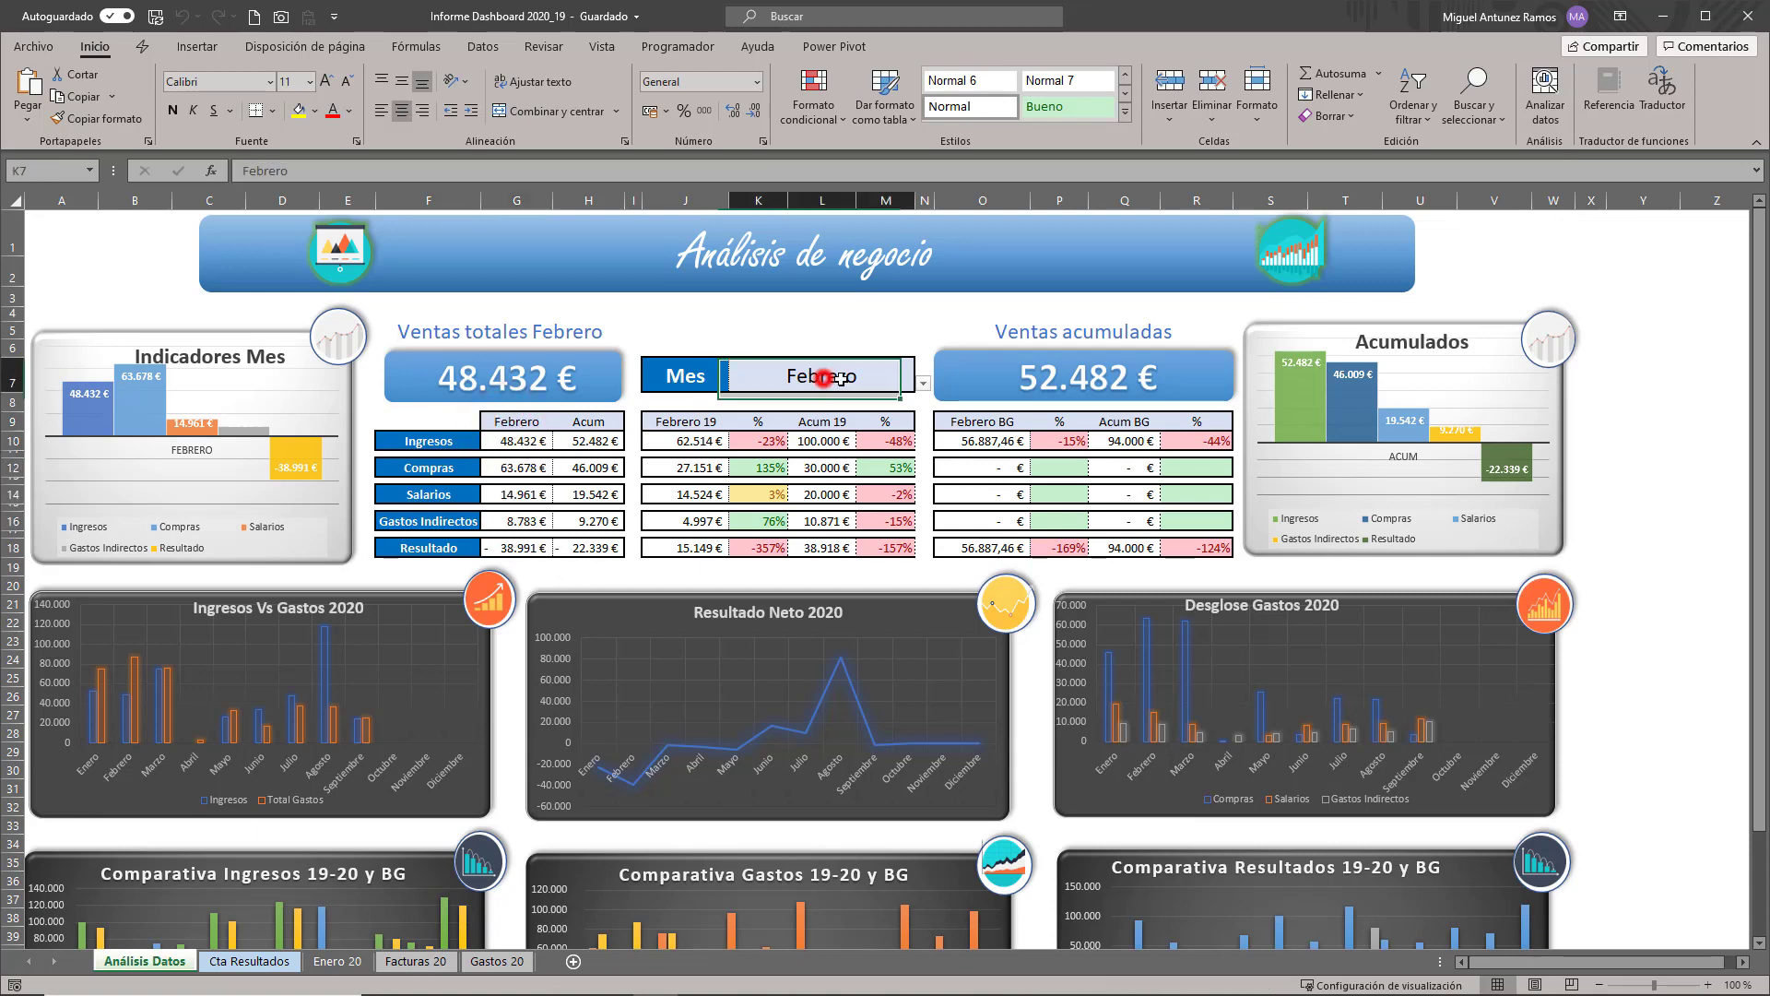
{"action": "left_click", "coordinate": [919, 381]}
{"action": "left_click", "coordinate": [902, 411]}
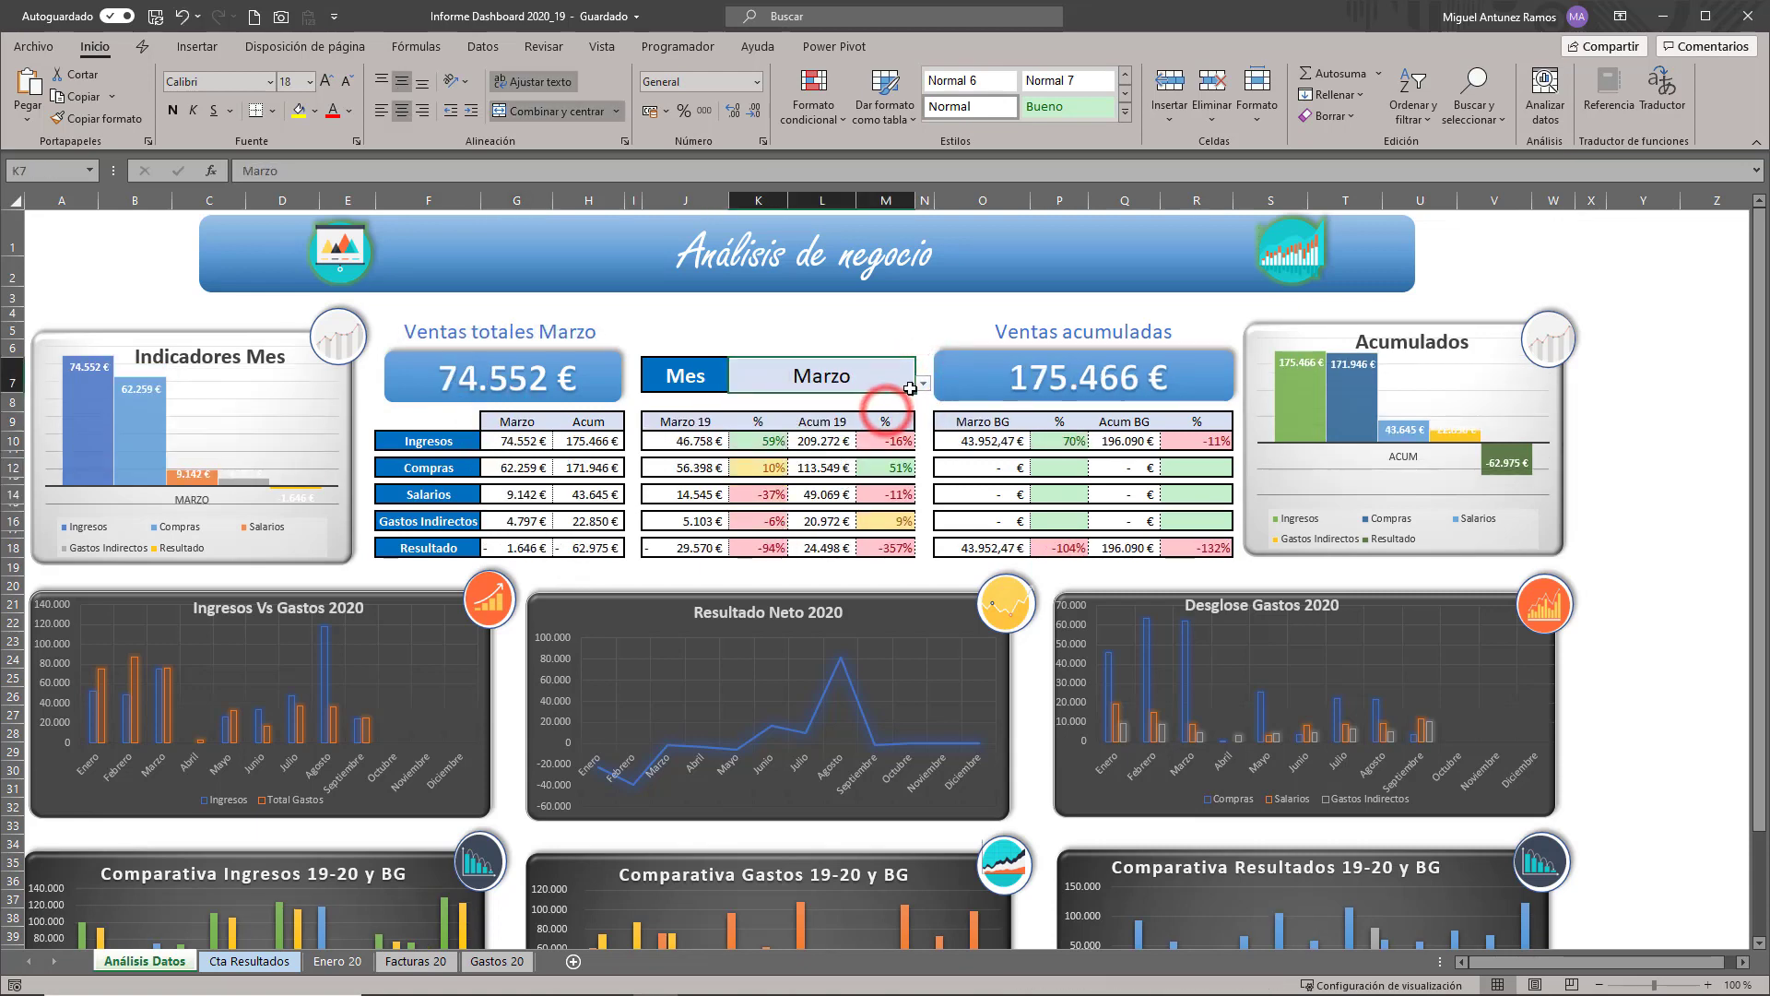
- Set the dashboard's Mes selector back to Febrero
{"action": "left_click", "coordinate": [921, 382]}
{"action": "left_click", "coordinate": [921, 403]}
{"action": "left_click", "coordinate": [870, 398]}
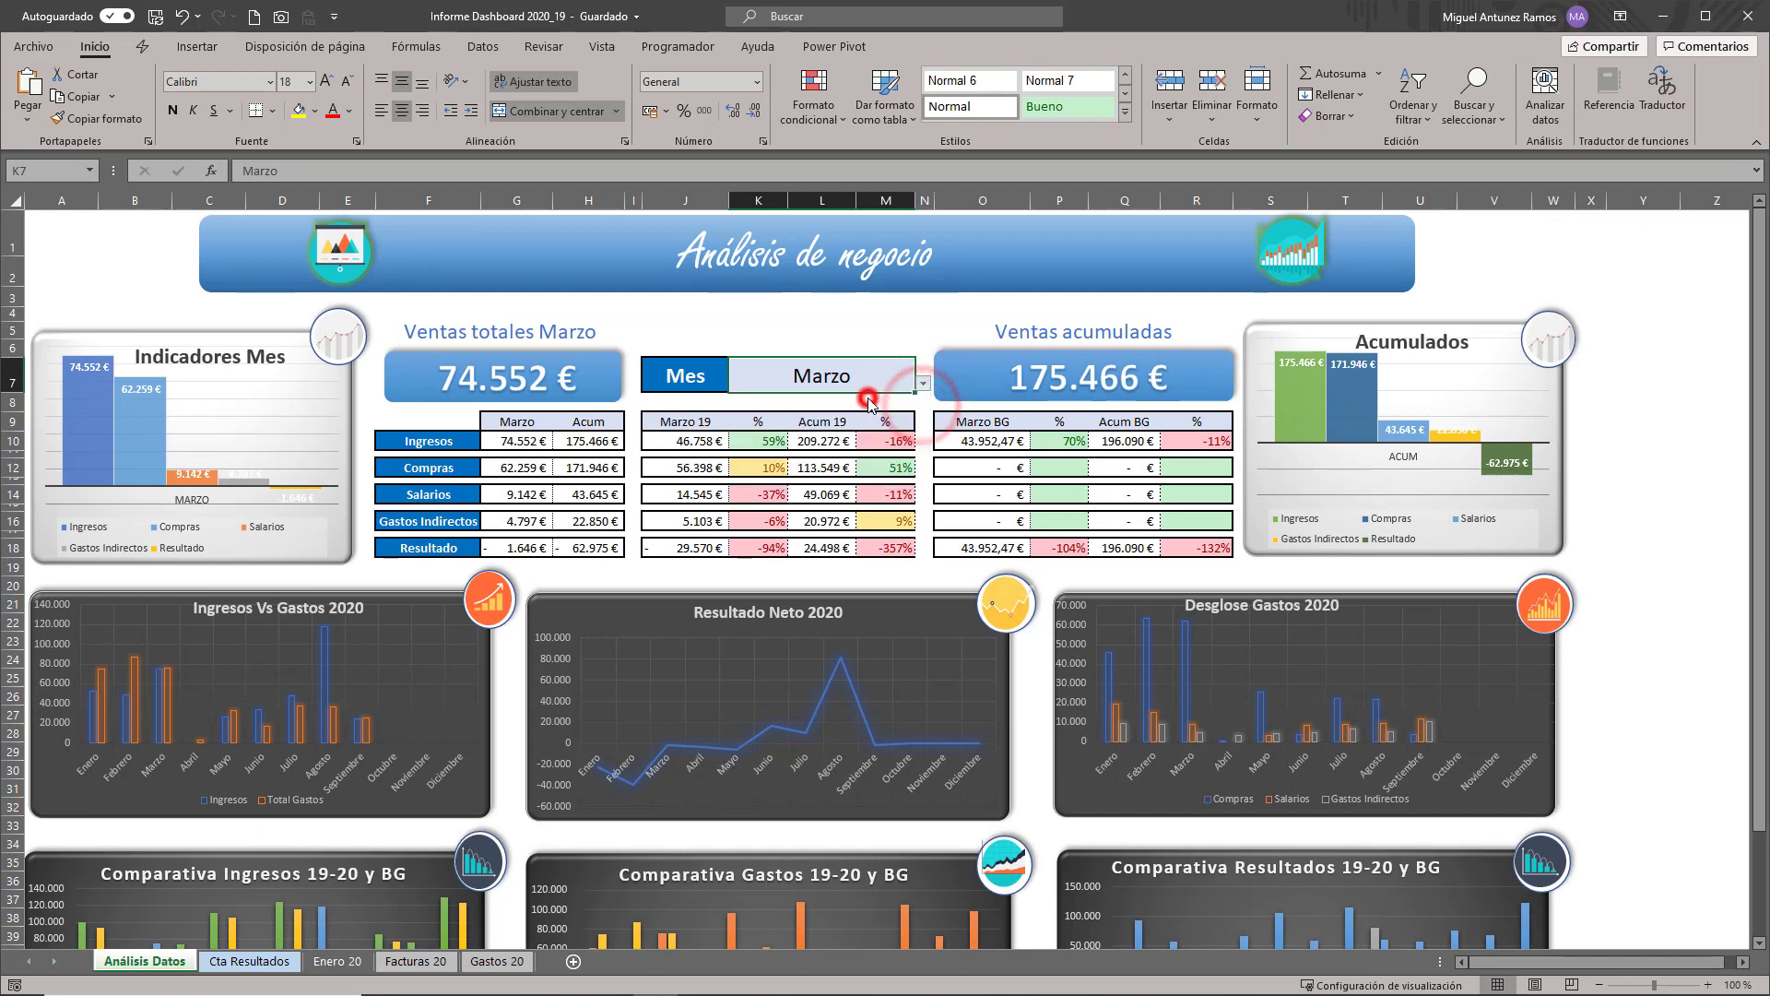
- Inspect the Febrero figures and their formulas from Ingresos to Resultado, along with the adjacent Acum column
{"action": "left_click", "coordinate": [511, 440]}
{"action": "left_click", "coordinate": [514, 467]}
{"action": "left_click", "coordinate": [514, 494]}
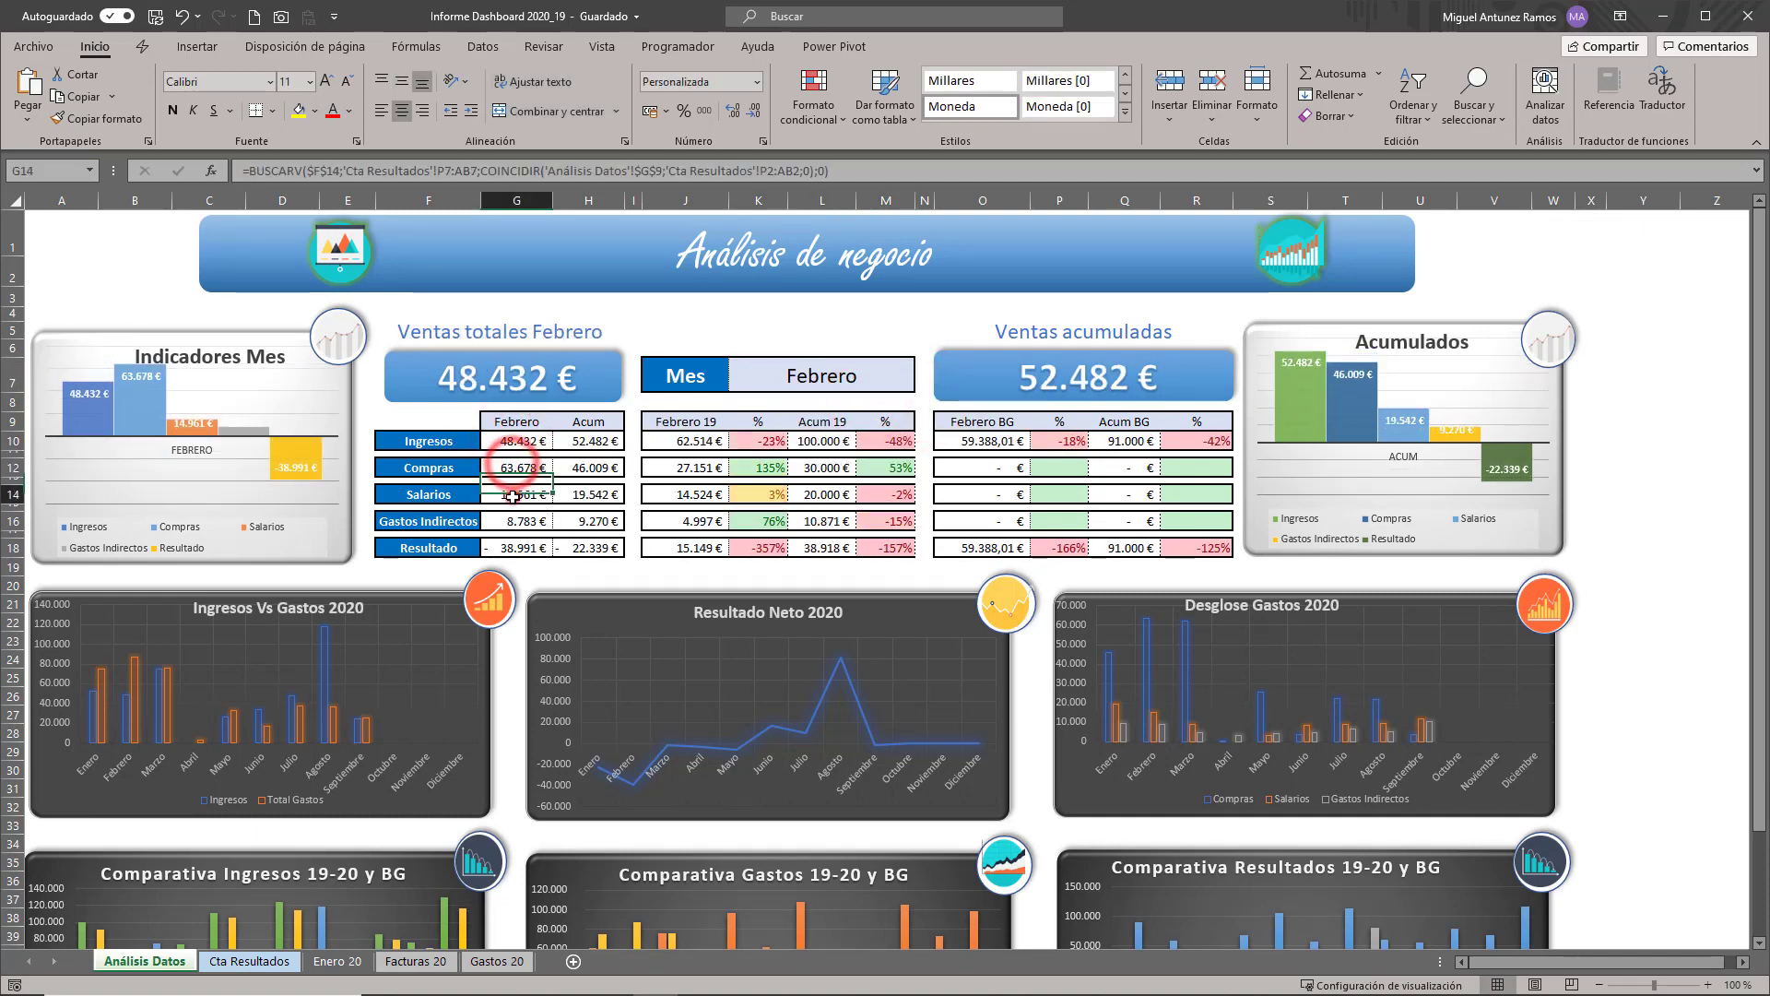
{"action": "left_click", "coordinate": [519, 522]}
{"action": "left_click", "coordinate": [518, 548]}
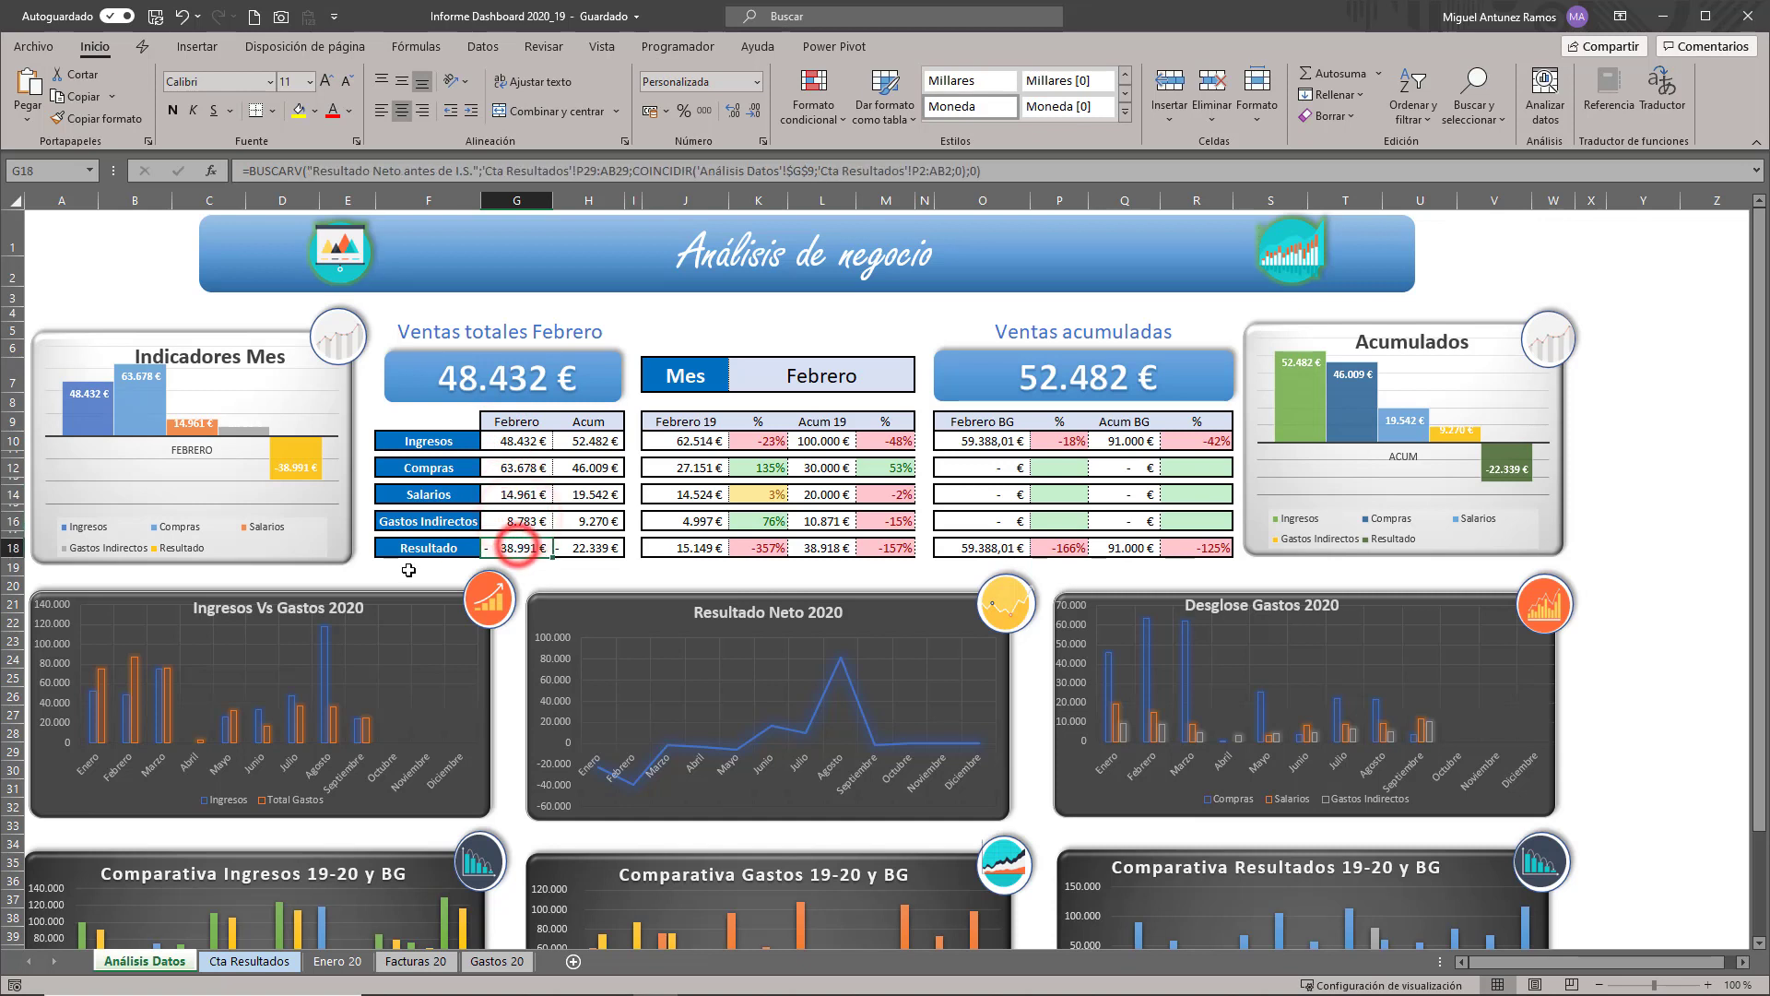
{"action": "left_click", "coordinate": [527, 565]}
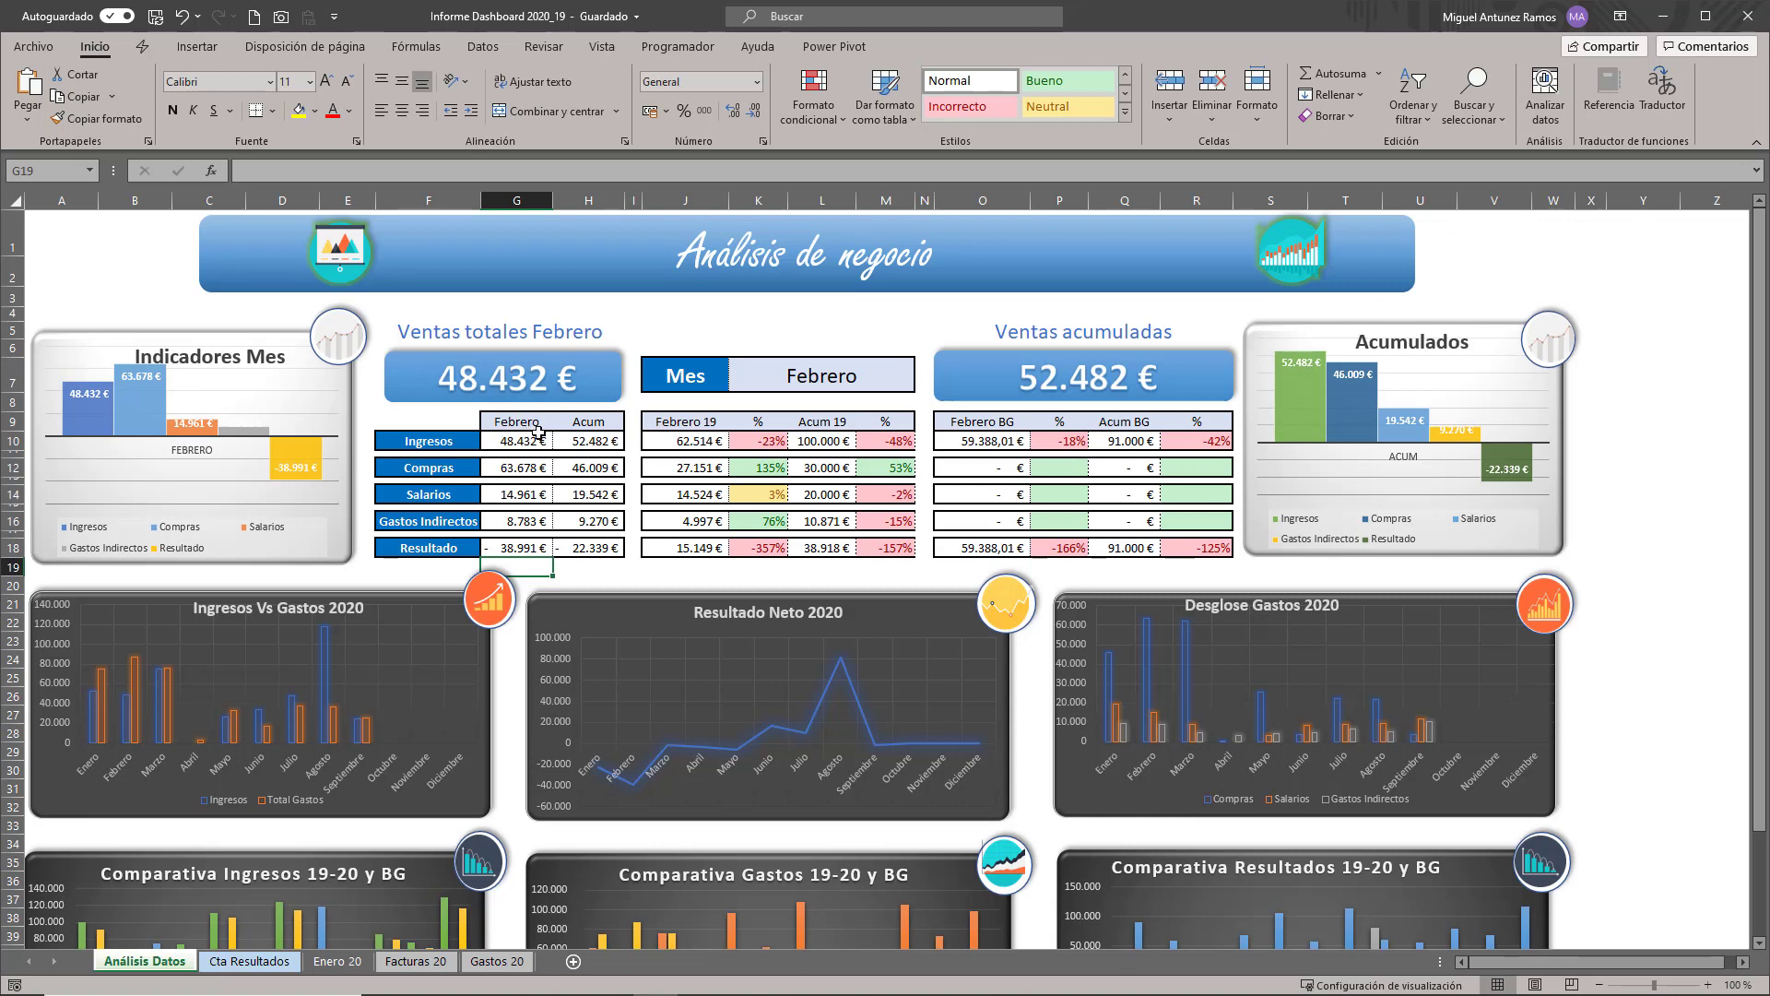
{"action": "left_click_drag", "start_coordinate": [529, 423], "coordinate": [520, 544]}
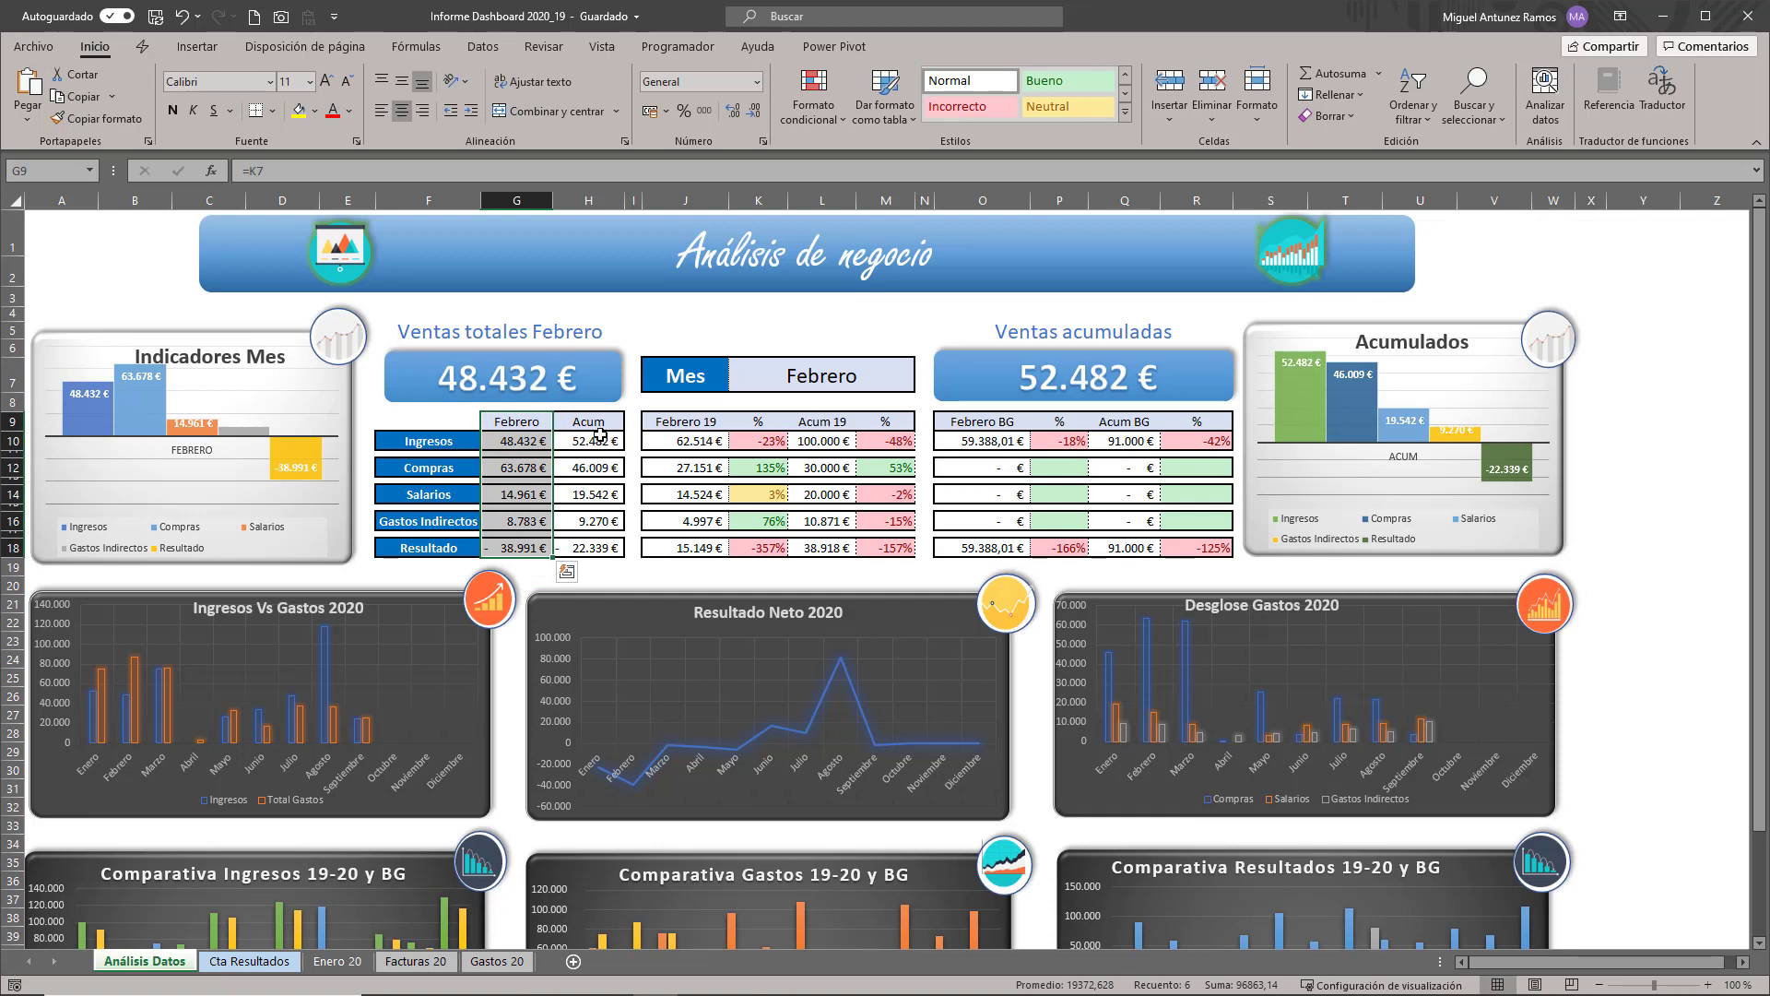
{"action": "left_click_drag", "start_coordinate": [602, 422], "coordinate": [595, 548]}
- Change the dashboard's Mes selector to another month, finishing on Mayo
{"action": "left_click", "coordinate": [850, 374]}
{"action": "left_click", "coordinate": [922, 382]}
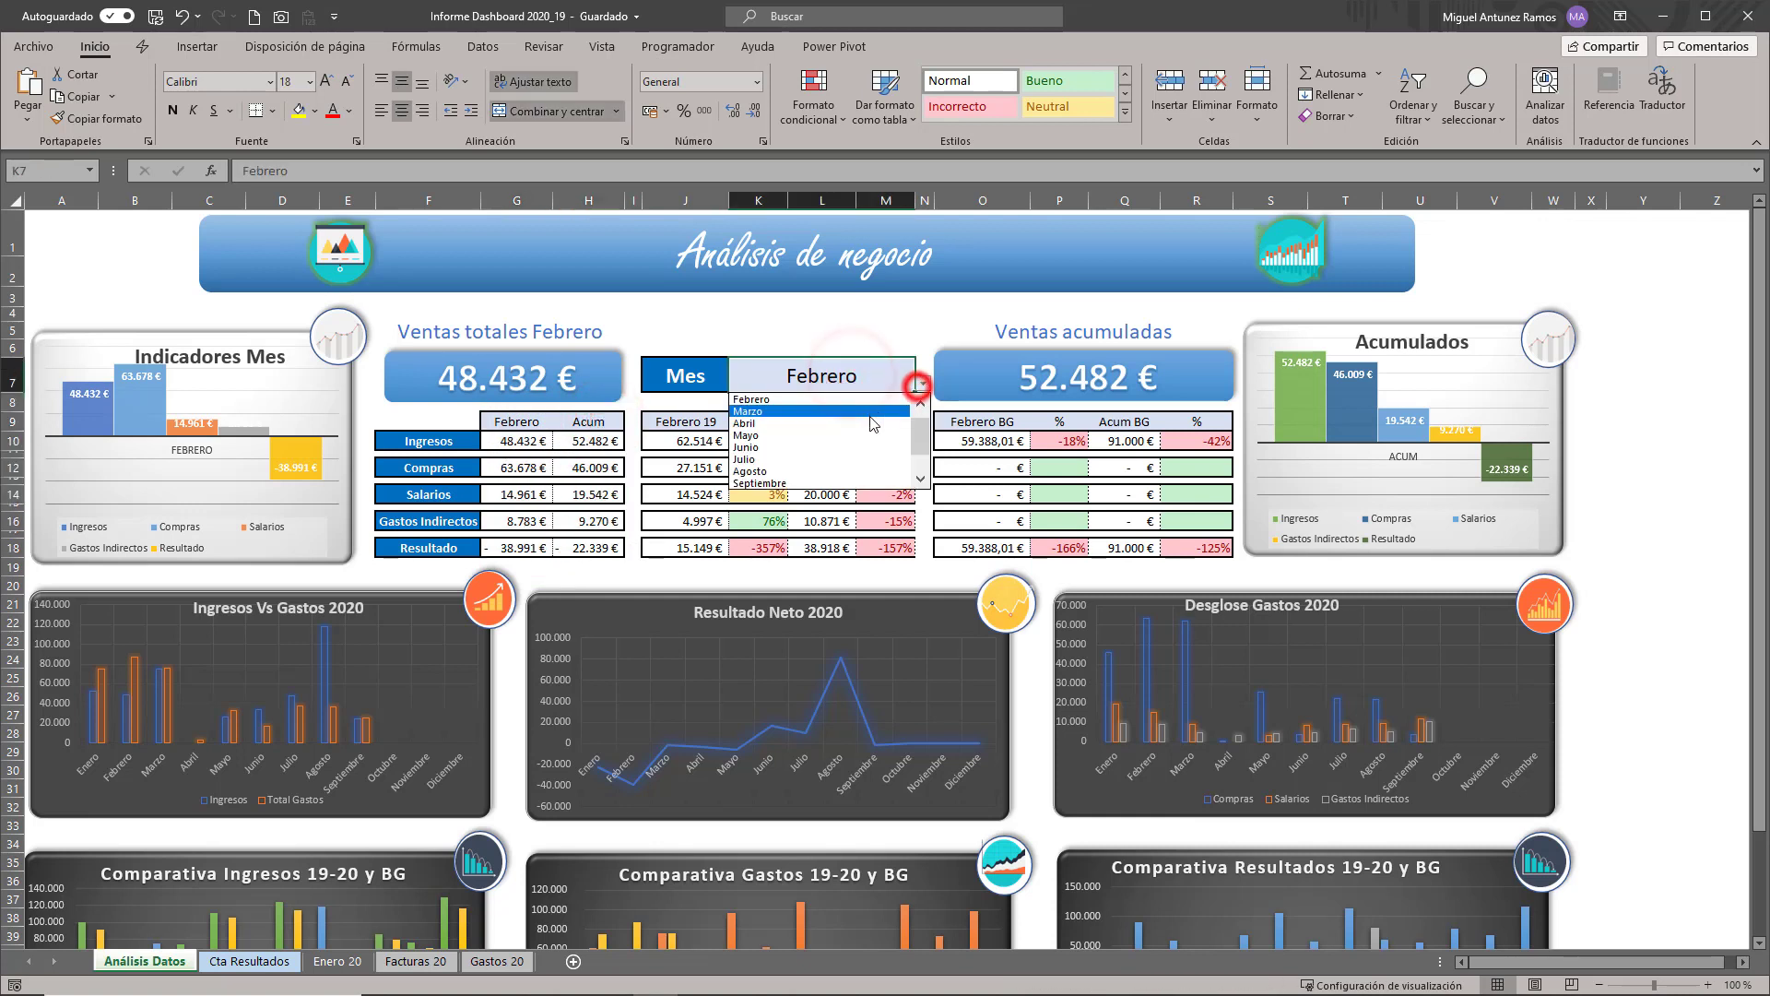
{"action": "left_click", "coordinate": [870, 417]}
{"action": "left_click", "coordinate": [921, 383]}
{"action": "left_click", "coordinate": [862, 447]}
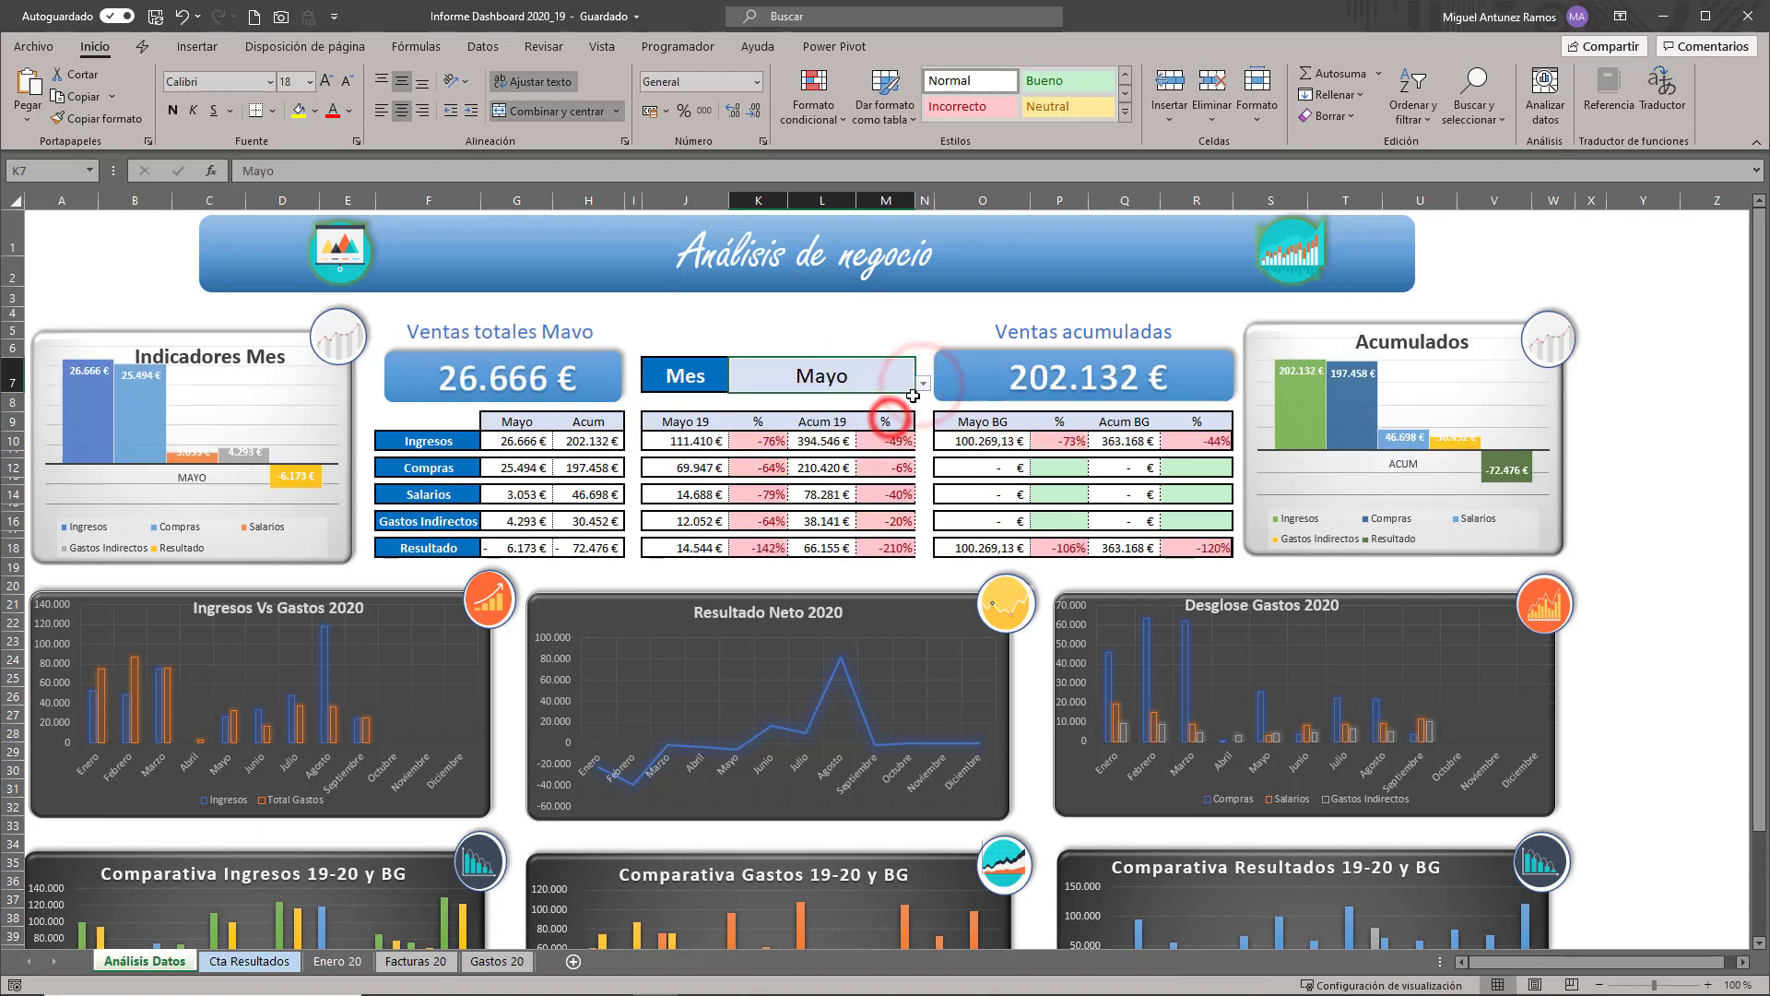
- Return the dashboard's Mes selector to Febrero
{"action": "left_click", "coordinate": [922, 383]}
{"action": "scroll", "coordinate": [922, 403], "scroll_direction": "up", "scroll_amount": 2}
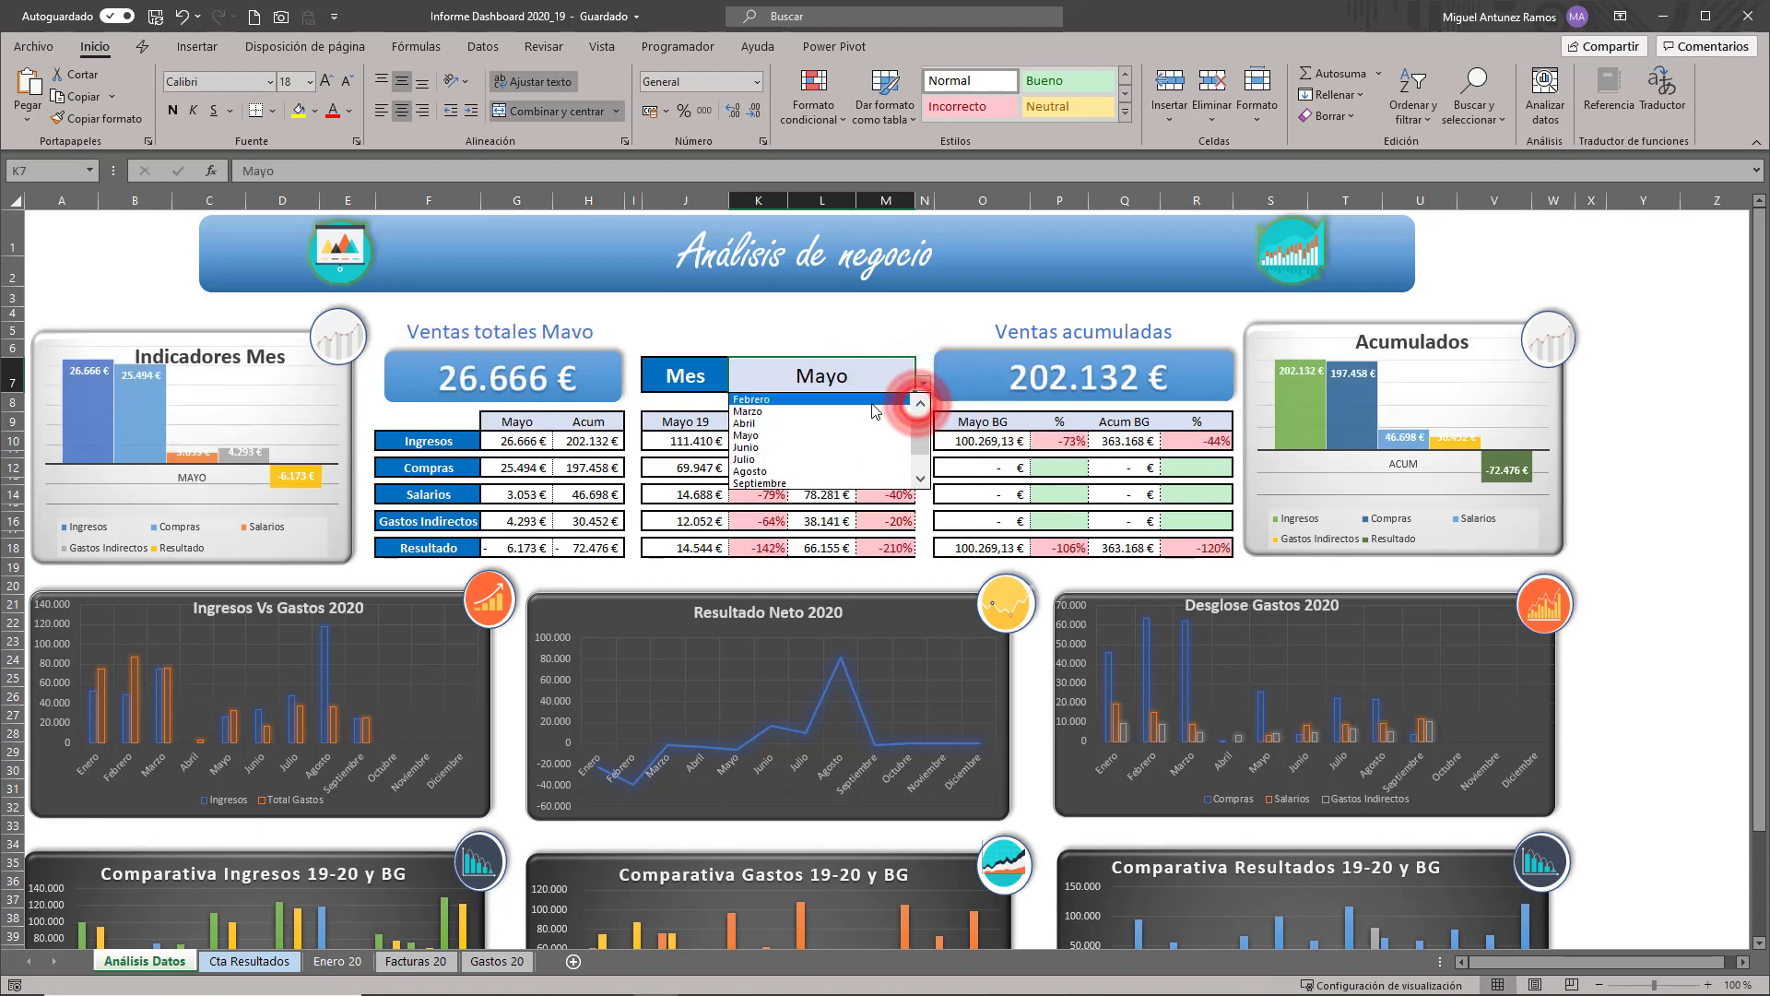
{"action": "left_click", "coordinate": [857, 410]}
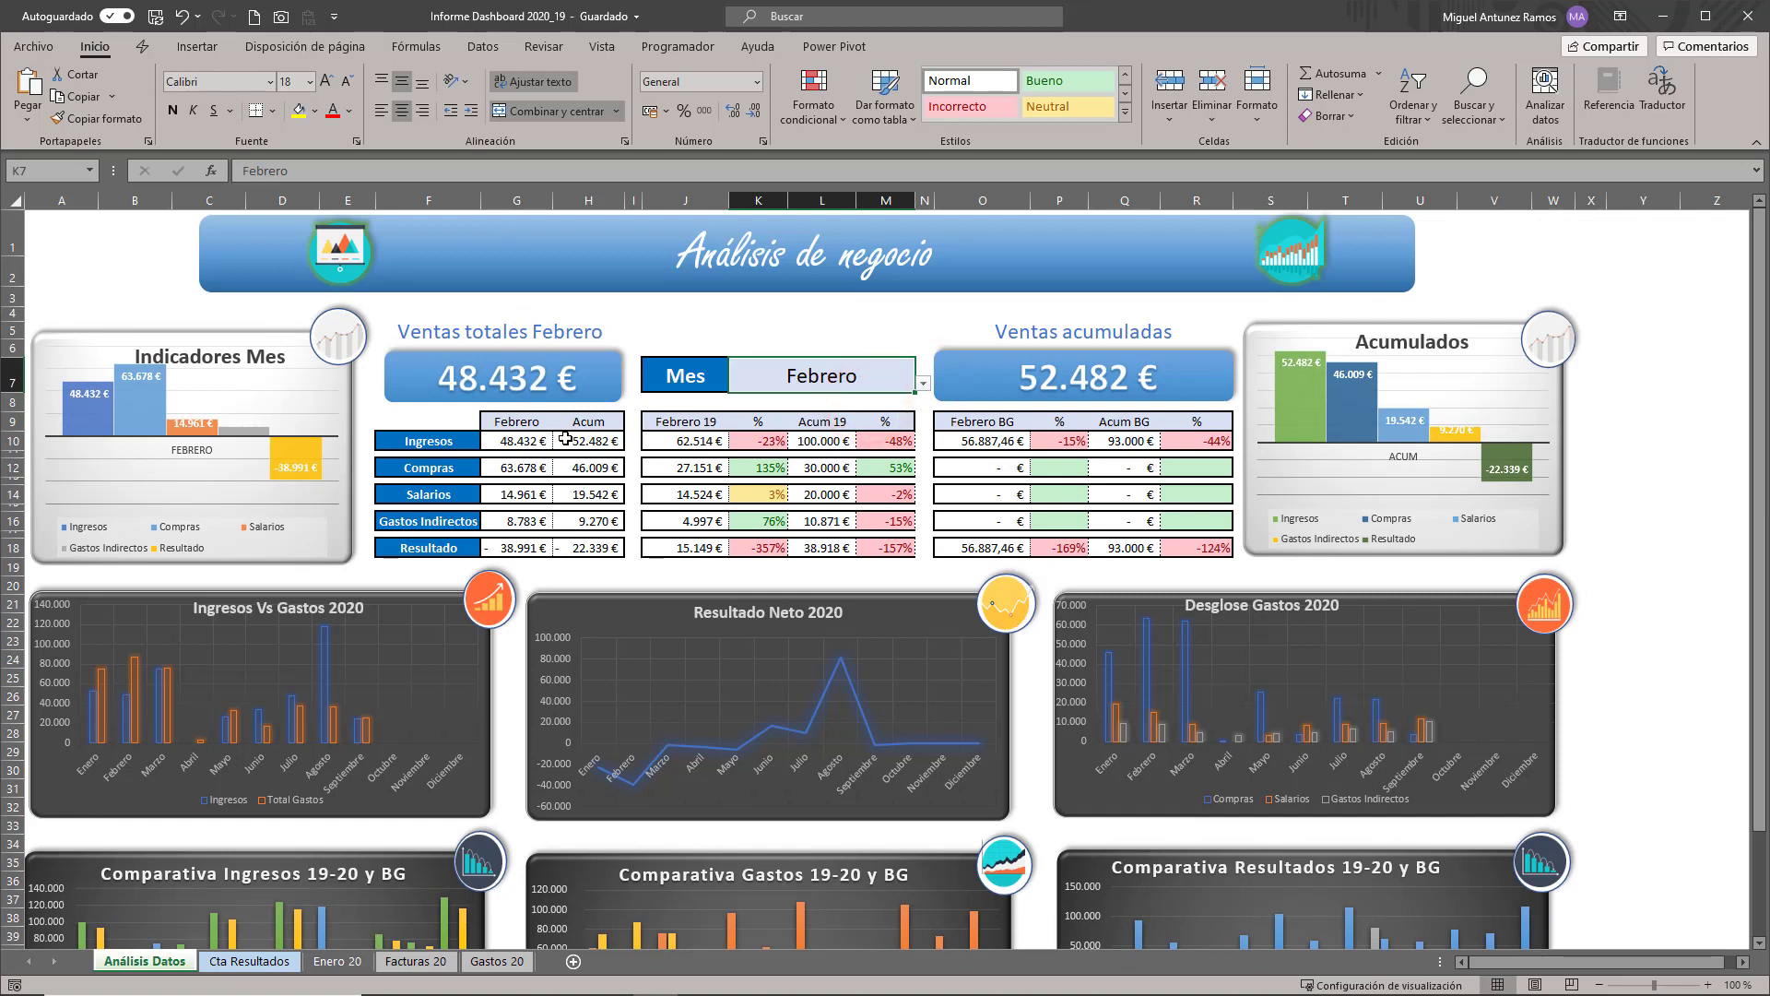
- Compare the Febrero column with the Cta Resultados sheet and inspect the accumulated Ingresos formula in H10
{"action": "left_click_drag", "start_coordinate": [522, 423], "coordinate": [525, 548]}
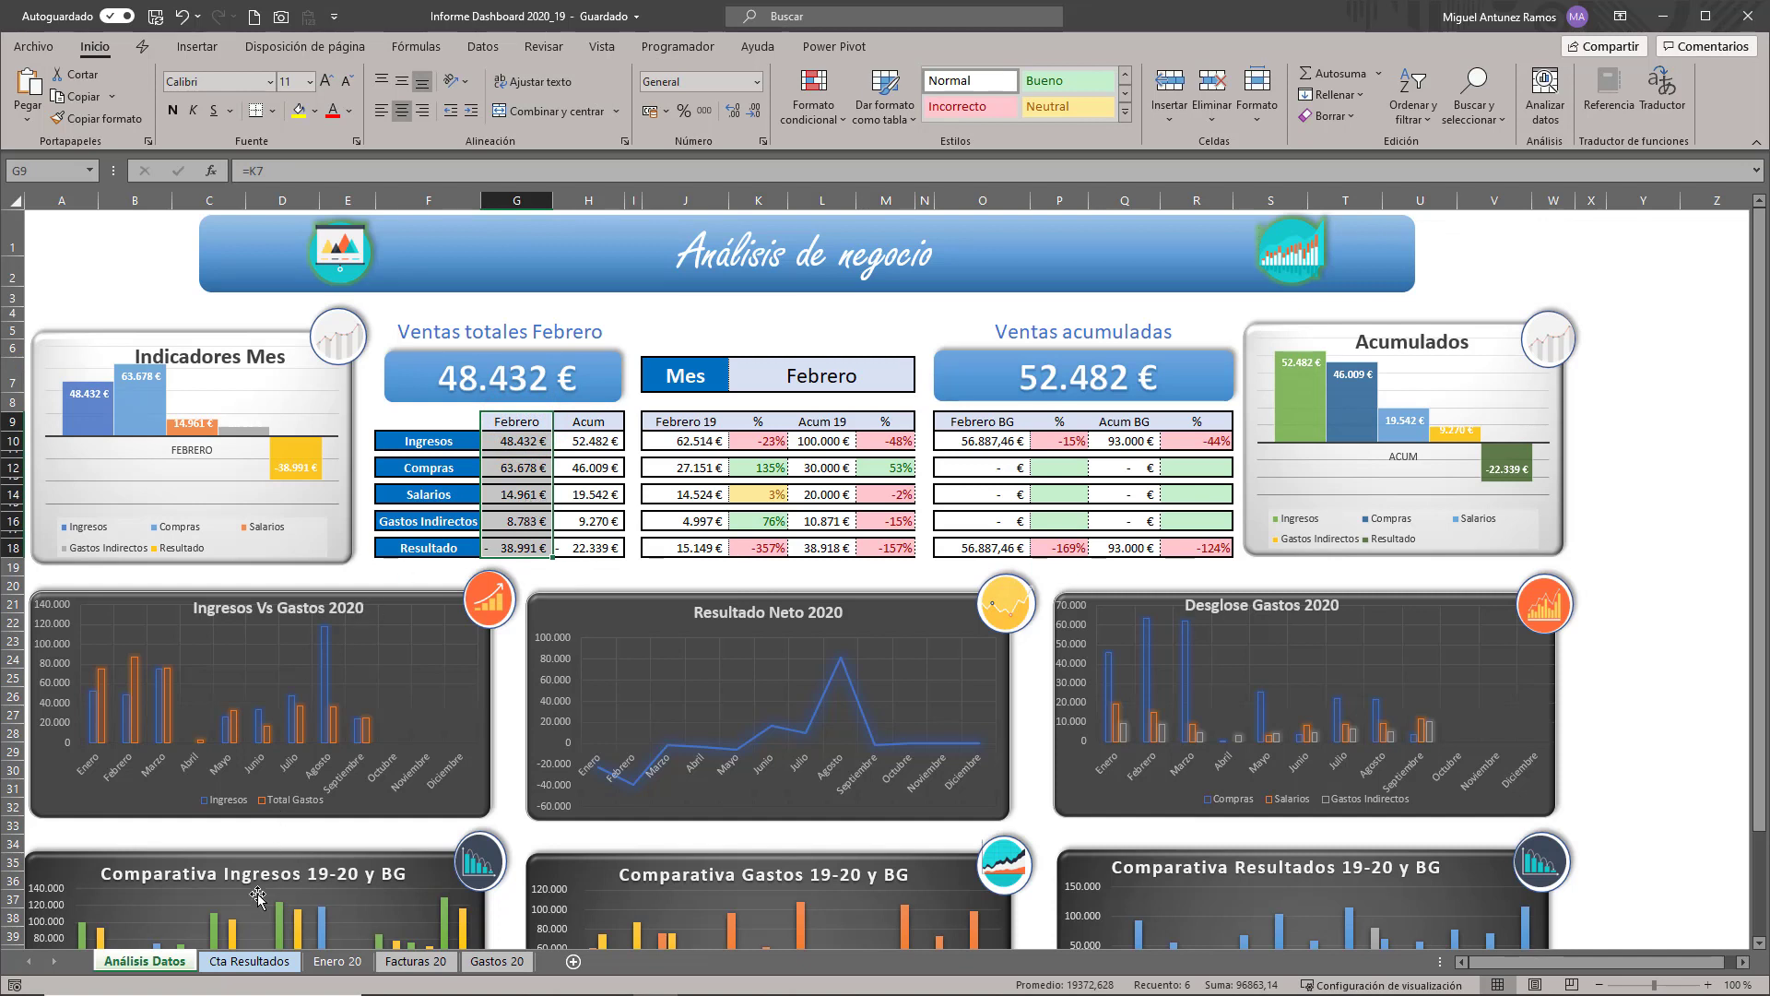
{"action": "left_click", "coordinate": [244, 961]}
{"action": "left_click", "coordinate": [145, 963]}
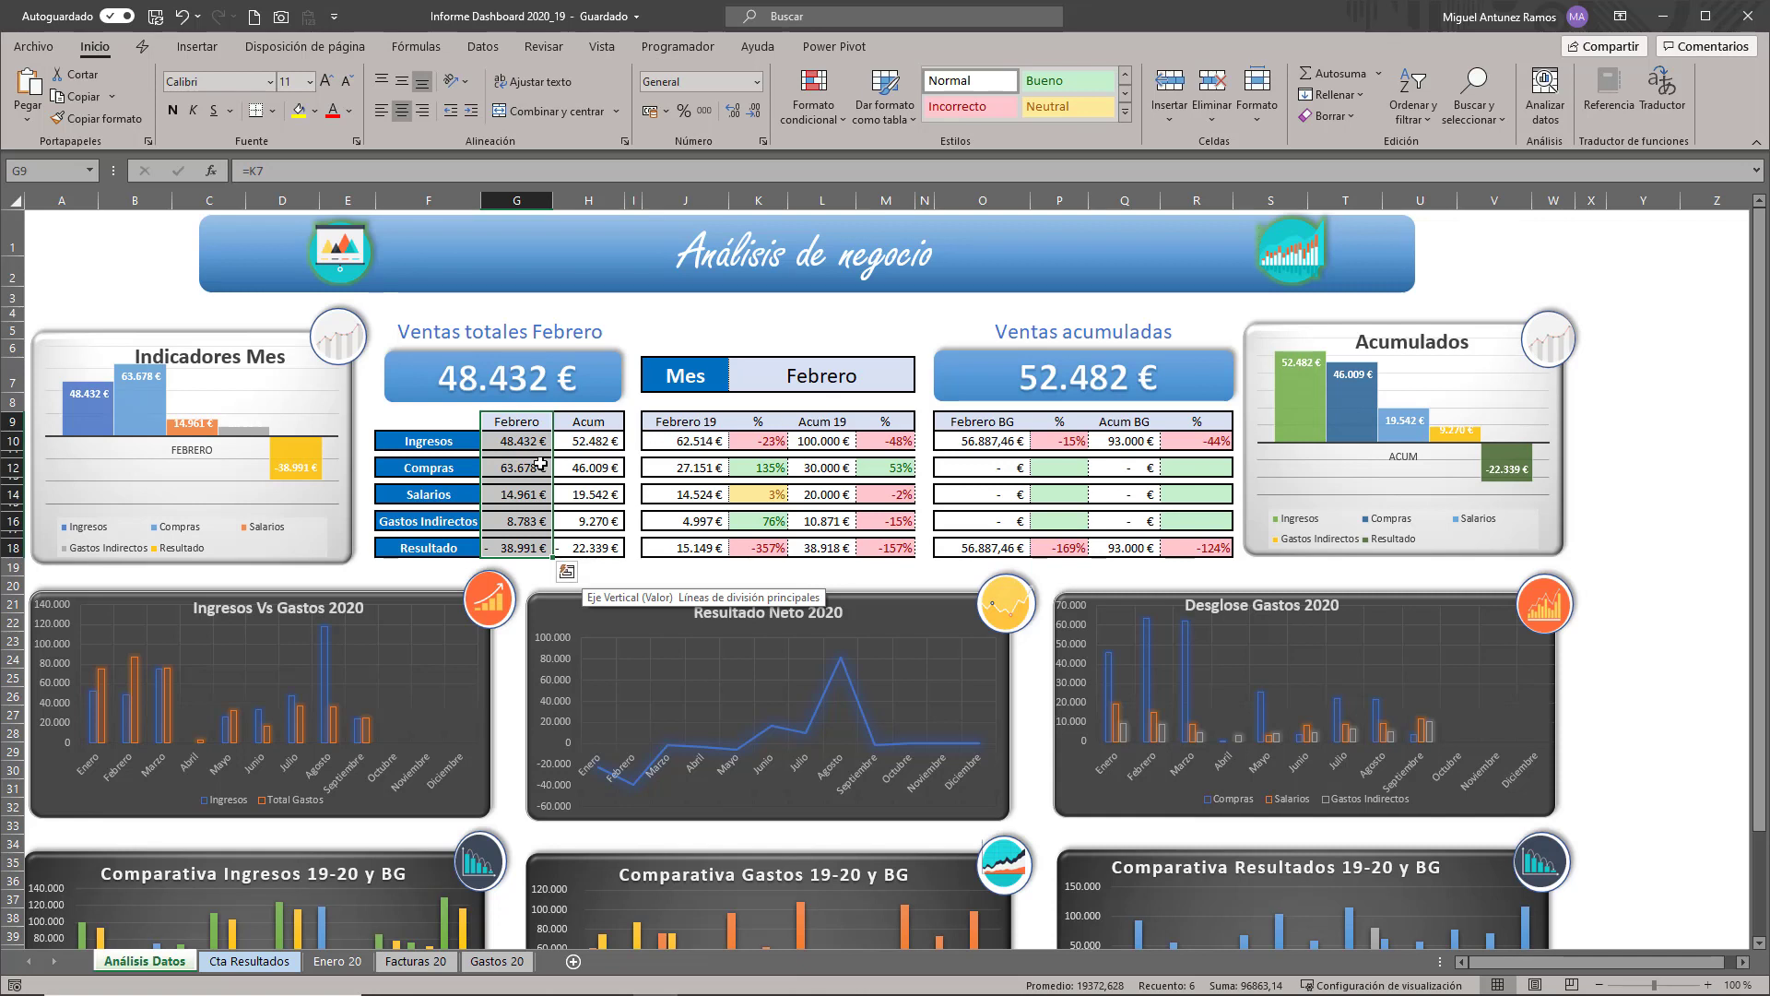
{"action": "left_click", "coordinate": [594, 446]}
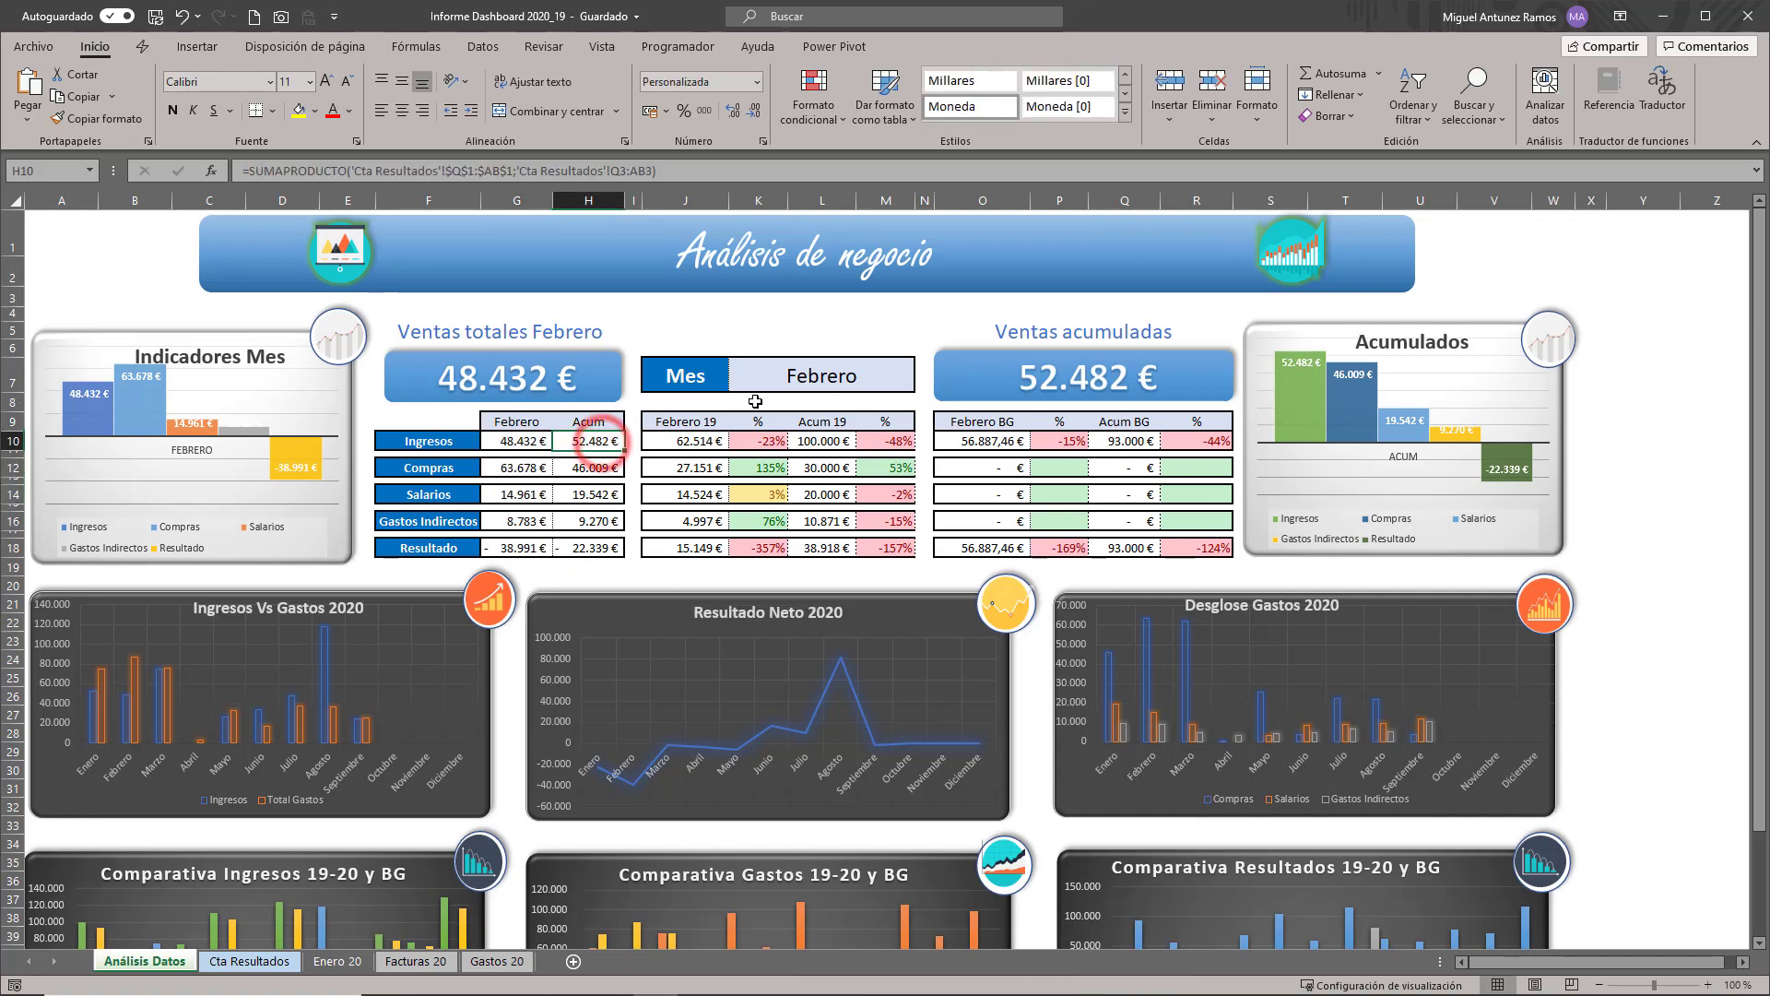
- Set the dashboard's Mes selector to Abril and highlight that month's figures in G9:G18
{"action": "left_click", "coordinate": [802, 378]}
{"action": "left_click", "coordinate": [922, 383]}
{"action": "left_click", "coordinate": [876, 423]}
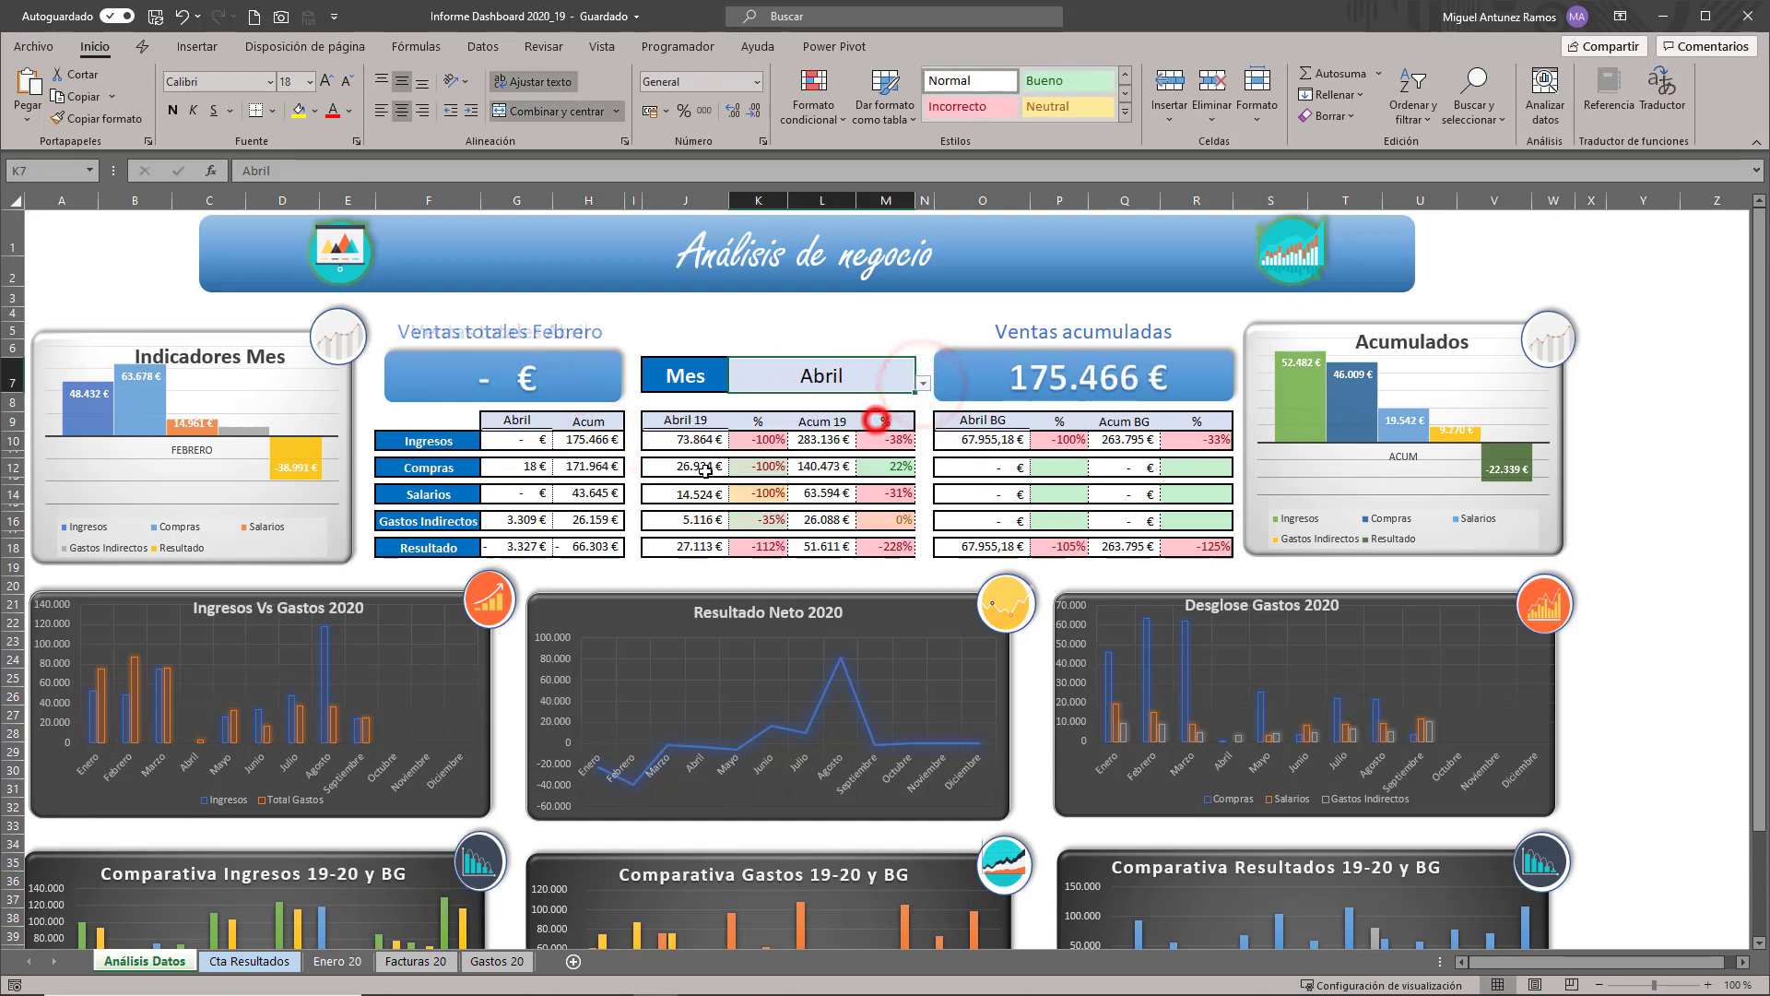
{"action": "left_click", "coordinate": [535, 420]}
{"action": "left_click_drag", "start_coordinate": [527, 524], "coordinate": [530, 550]}
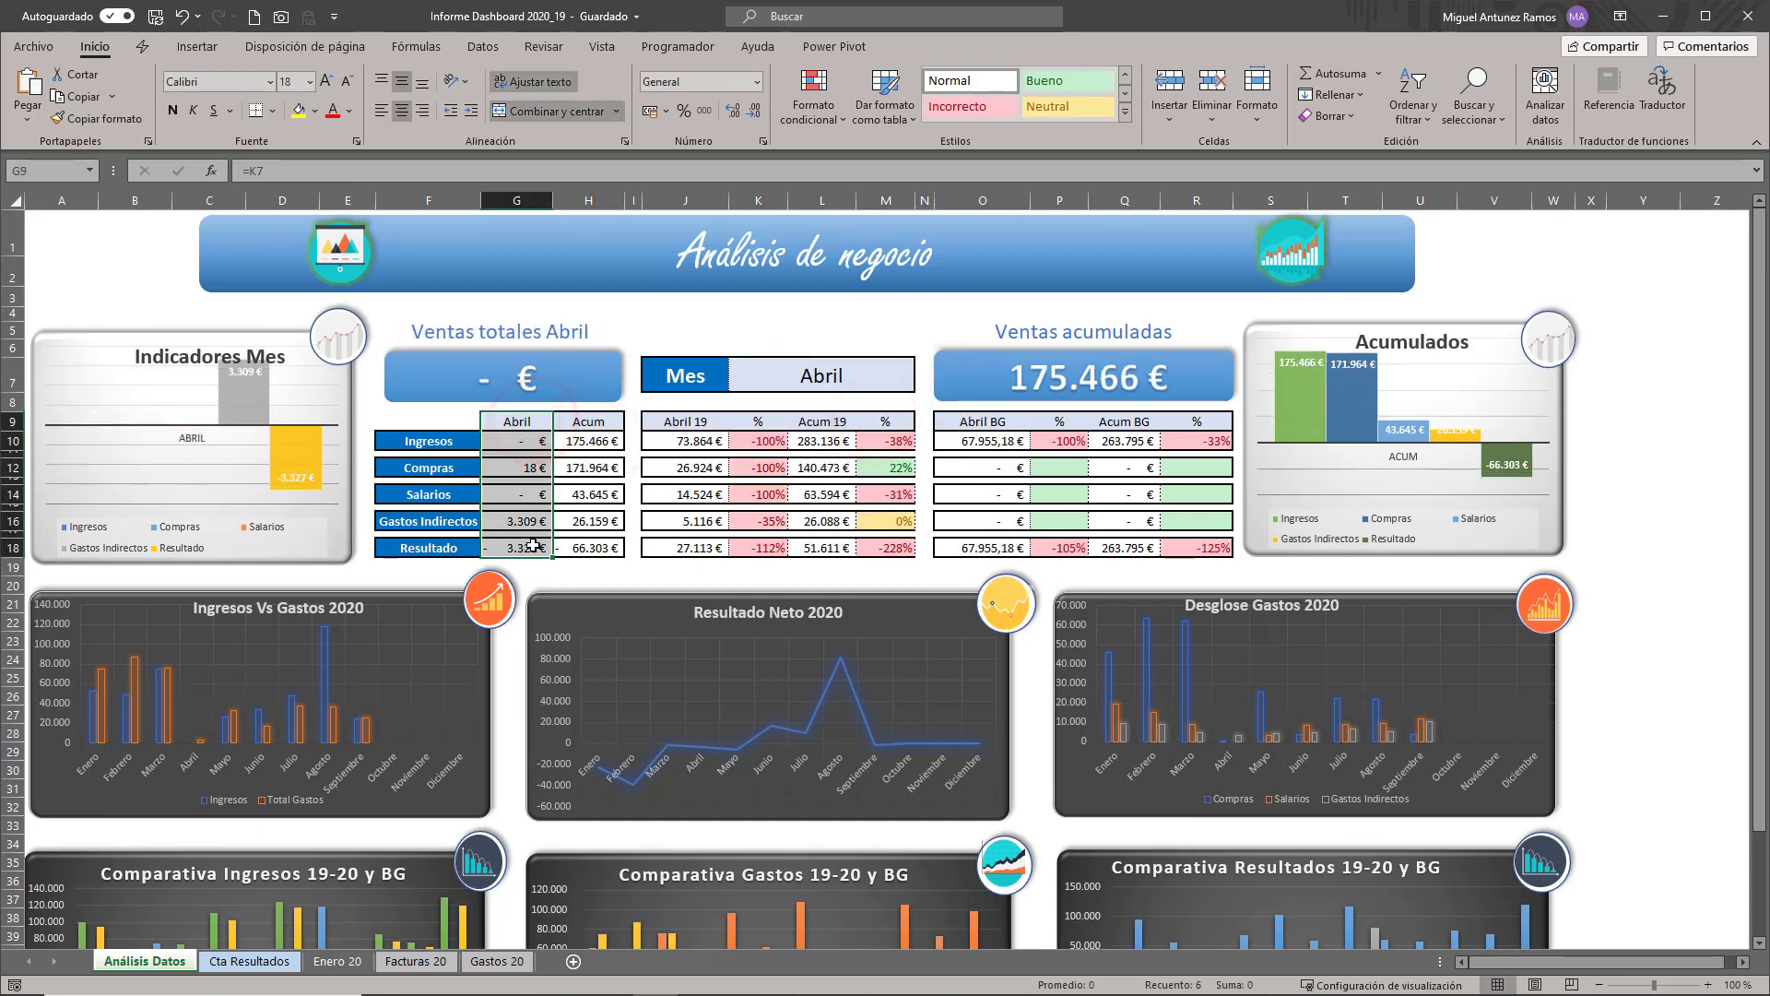
- Set the dashboard's Mes selector to Mayo and select the Acum heading in H9
{"action": "left_click", "coordinate": [897, 380]}
{"action": "left_click", "coordinate": [922, 383]}
{"action": "left_click", "coordinate": [869, 408]}
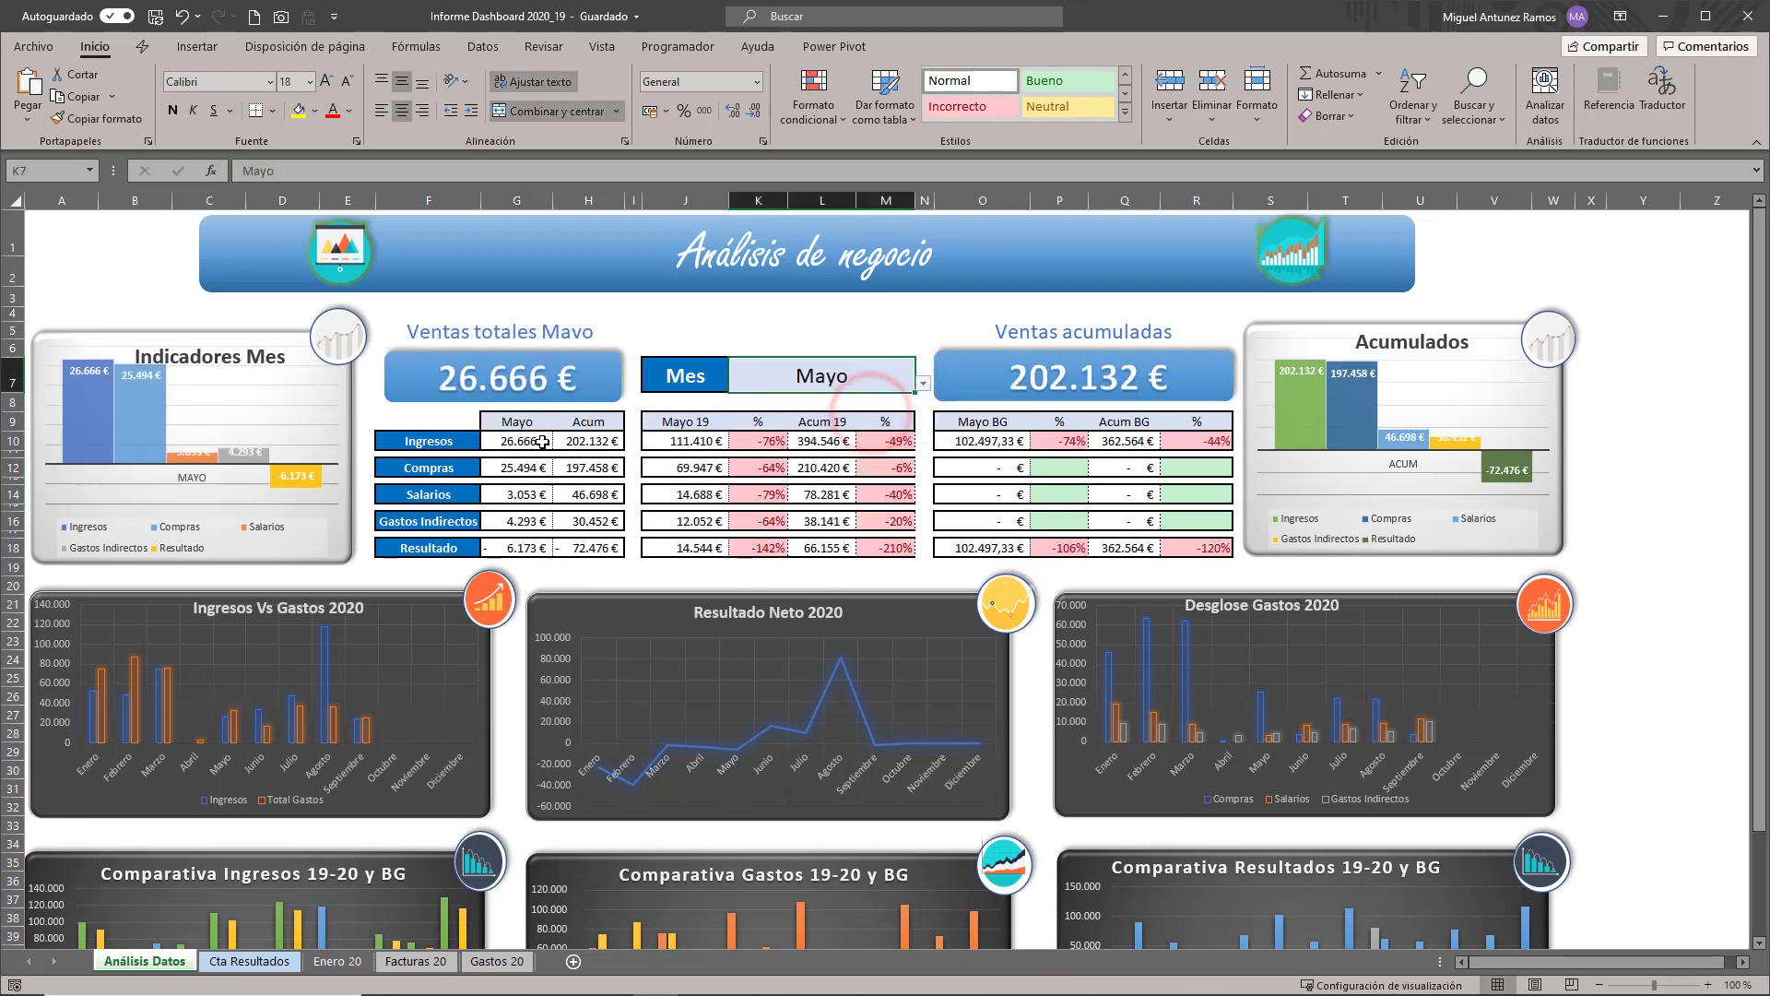
{"action": "left_click", "coordinate": [588, 426]}
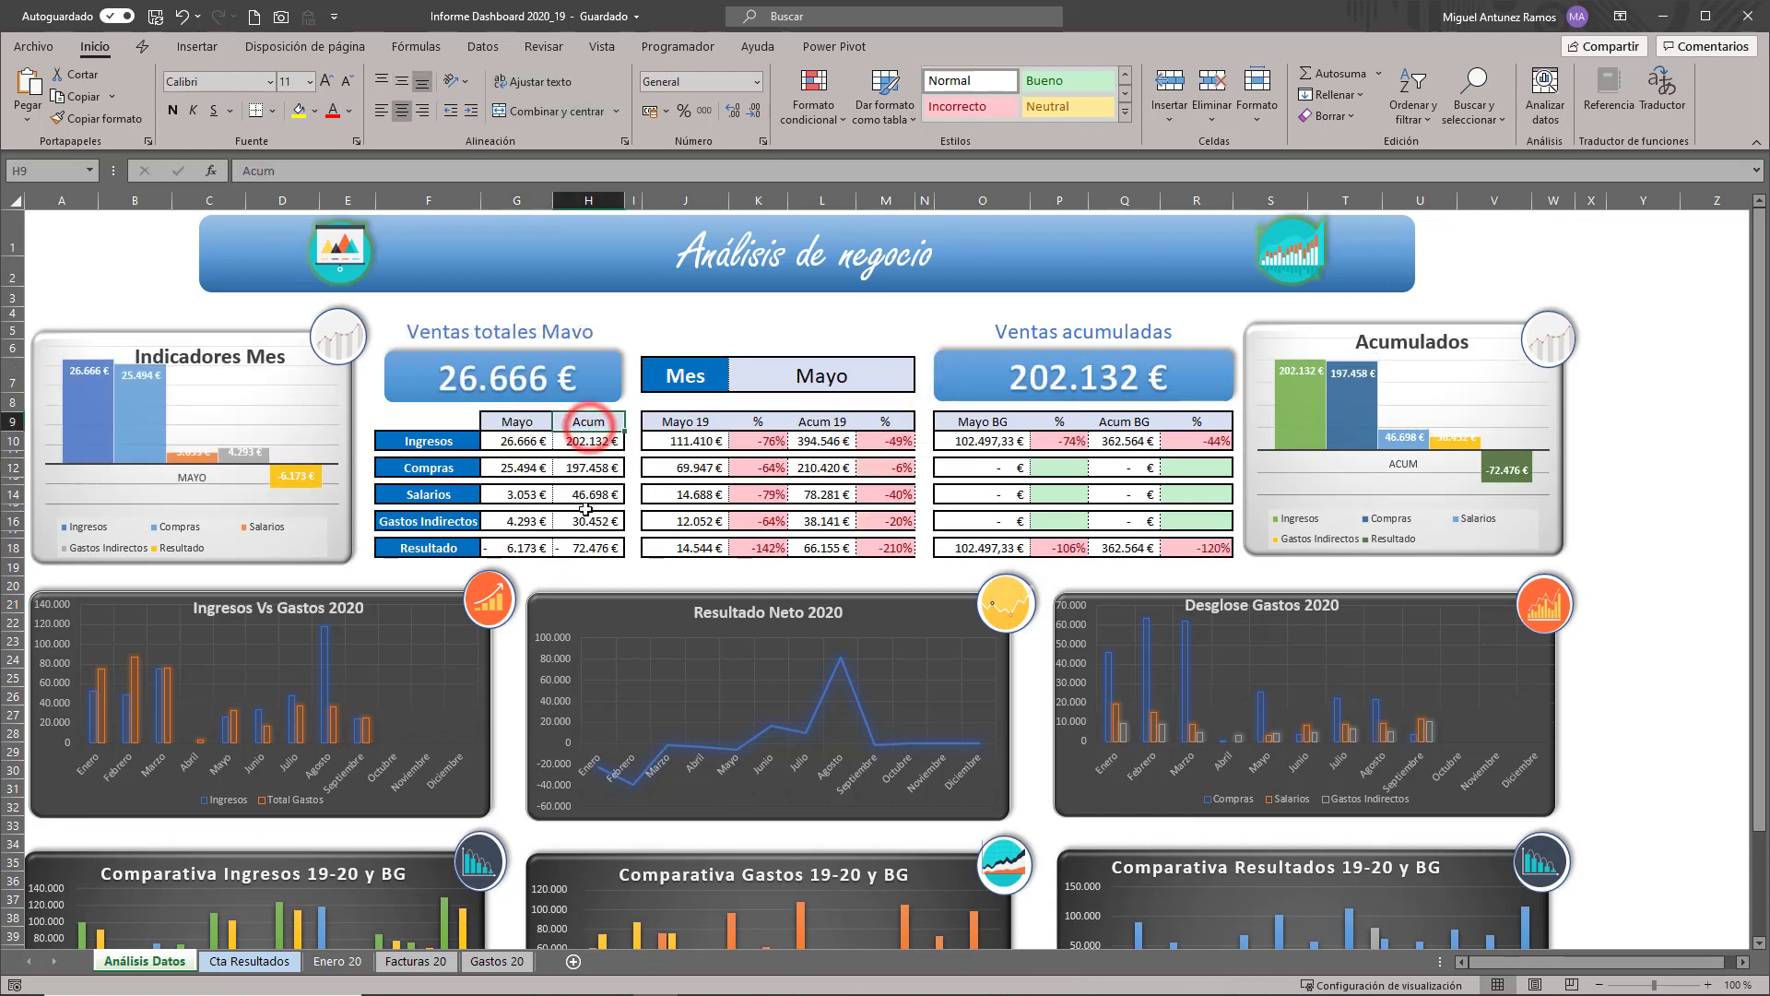
- Set the dashboard's Mes selector to Febrero and look over the comparison charts below the tables
{"action": "left_click", "coordinate": [885, 379]}
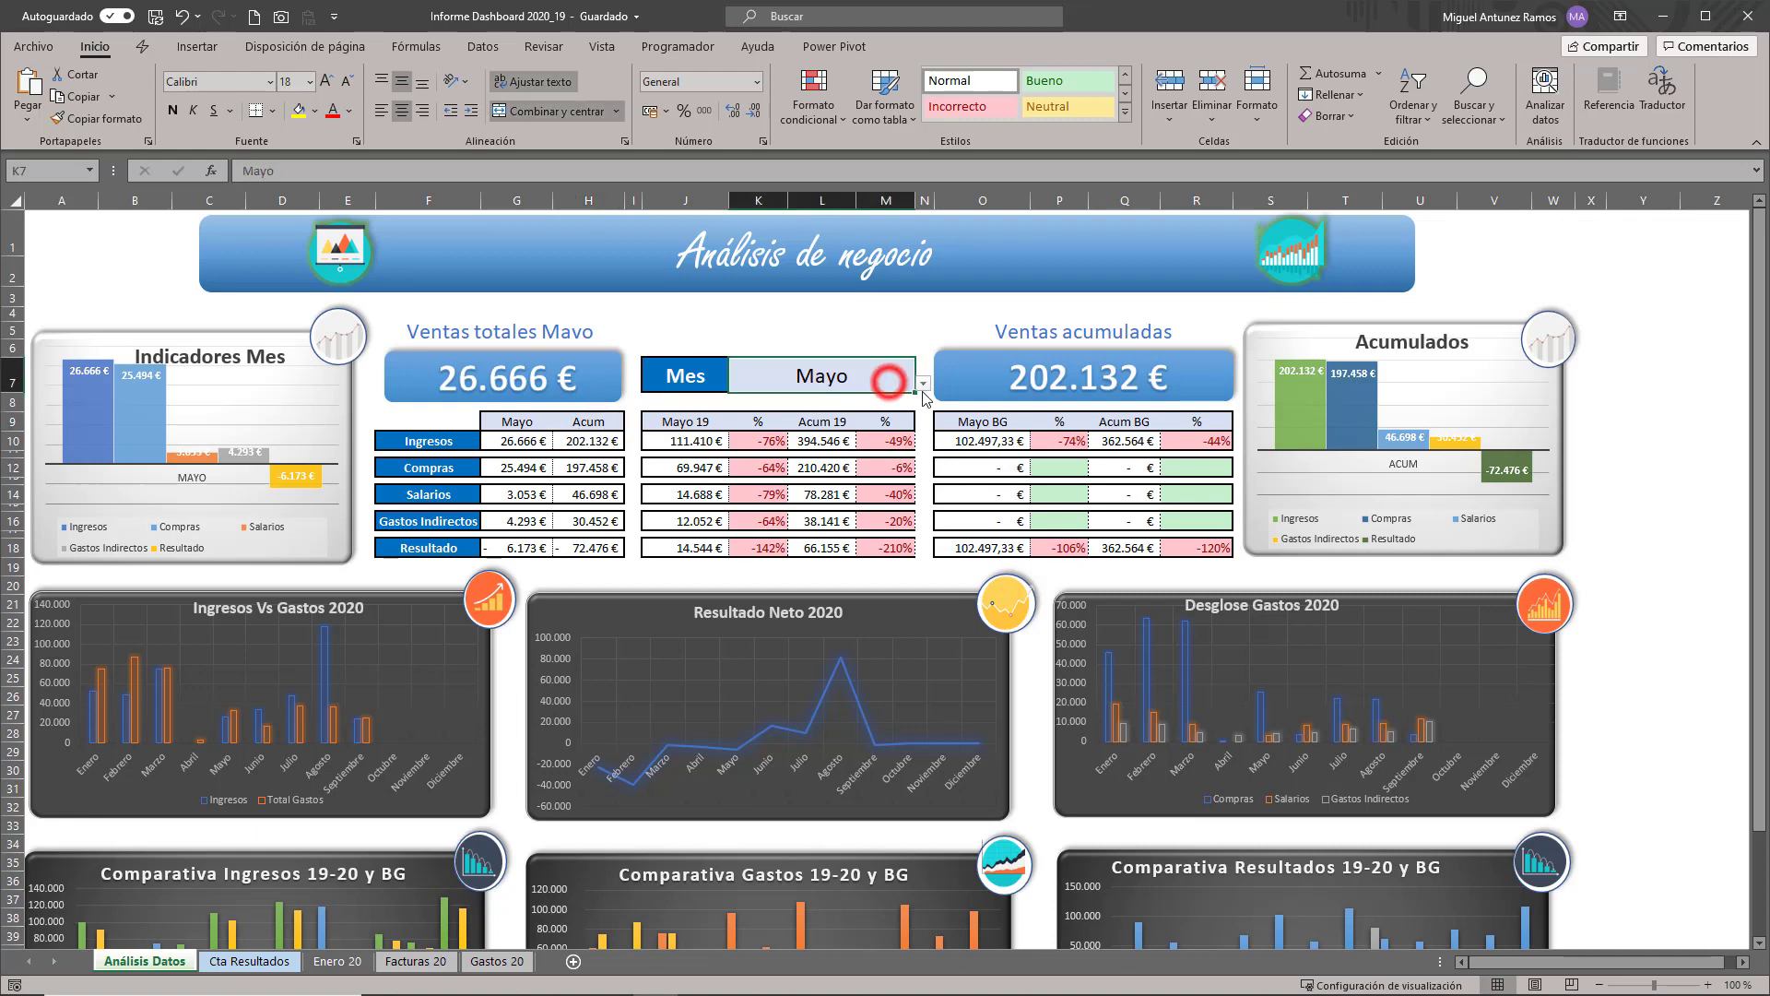
{"action": "left_click", "coordinate": [922, 384]}
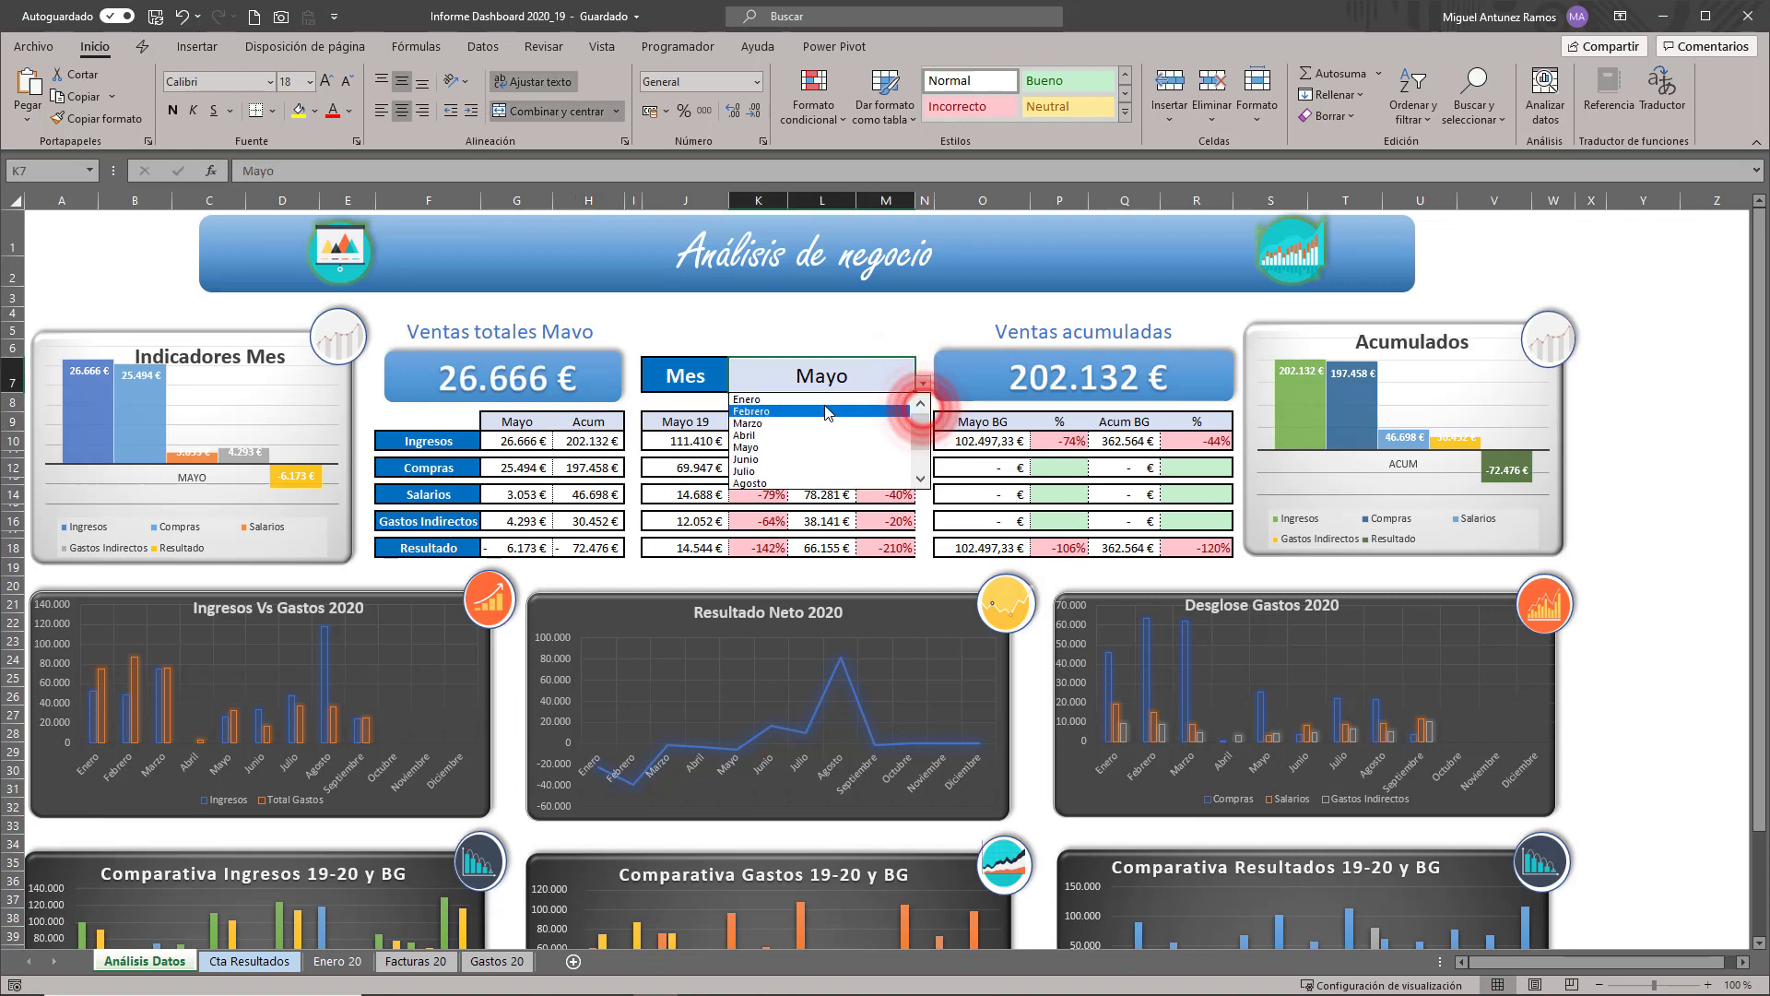
{"action": "left_click", "coordinate": [811, 399]}
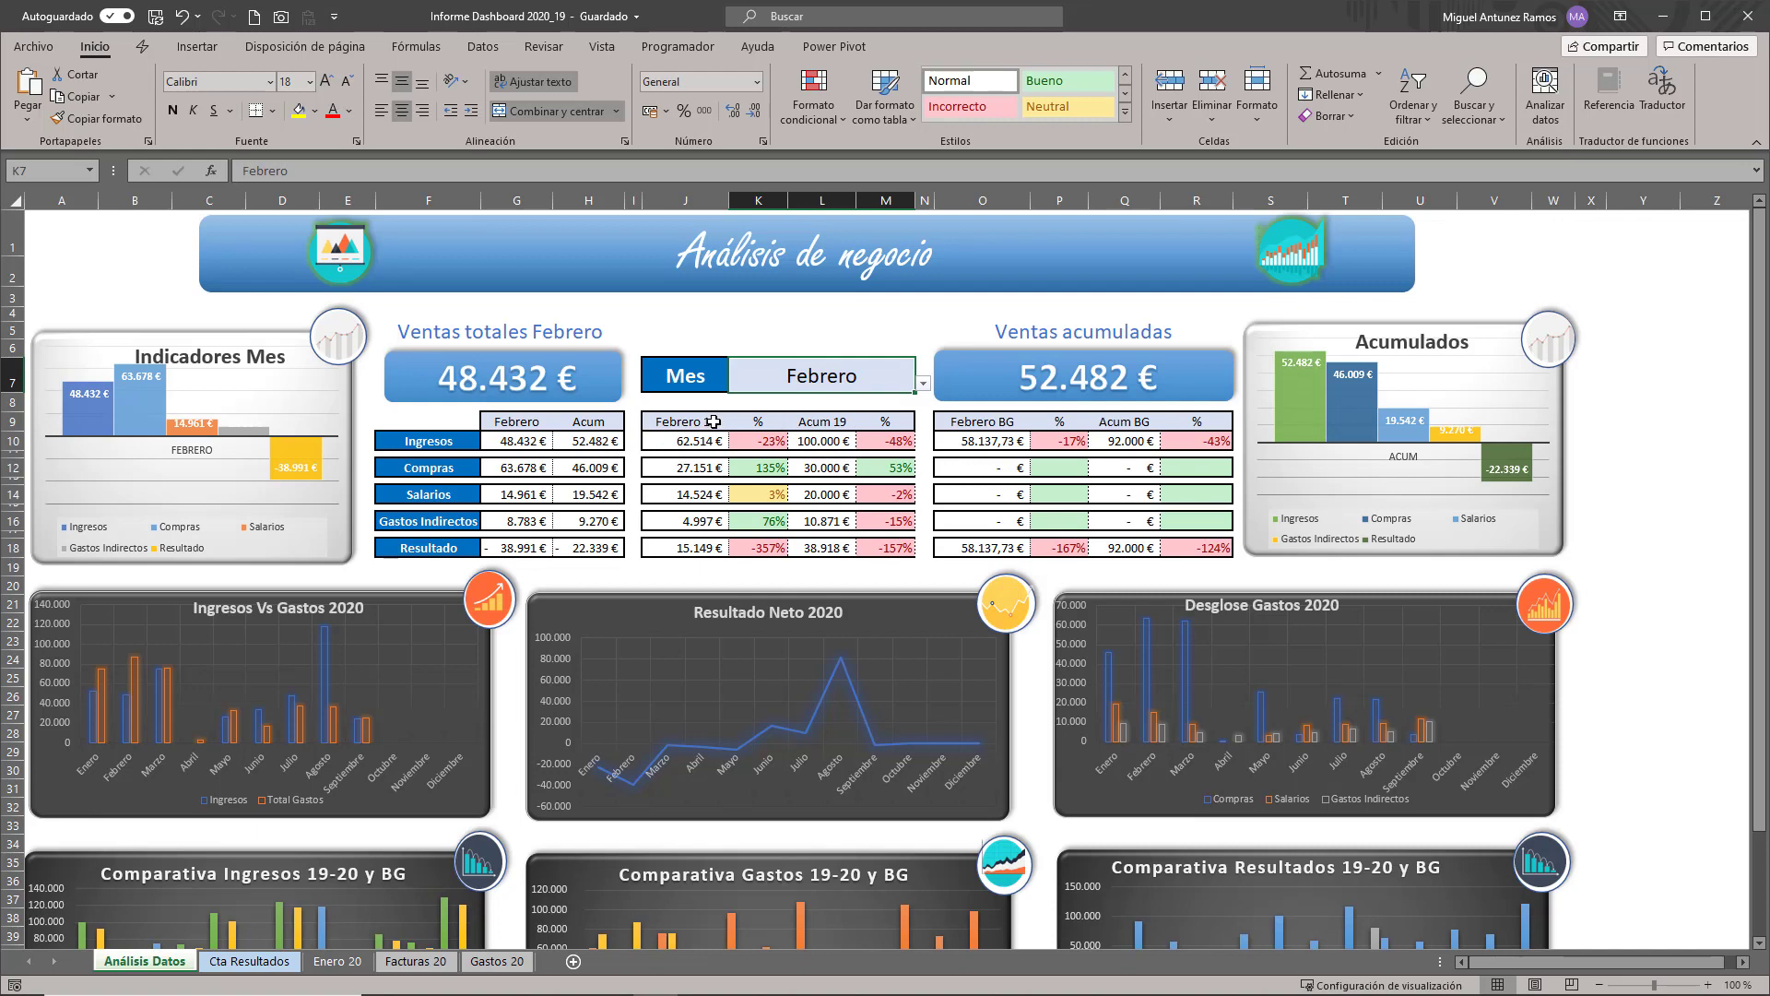
{"action": "scroll", "coordinate": [560, 717], "scroll_direction": "down", "scroll_amount": 3}
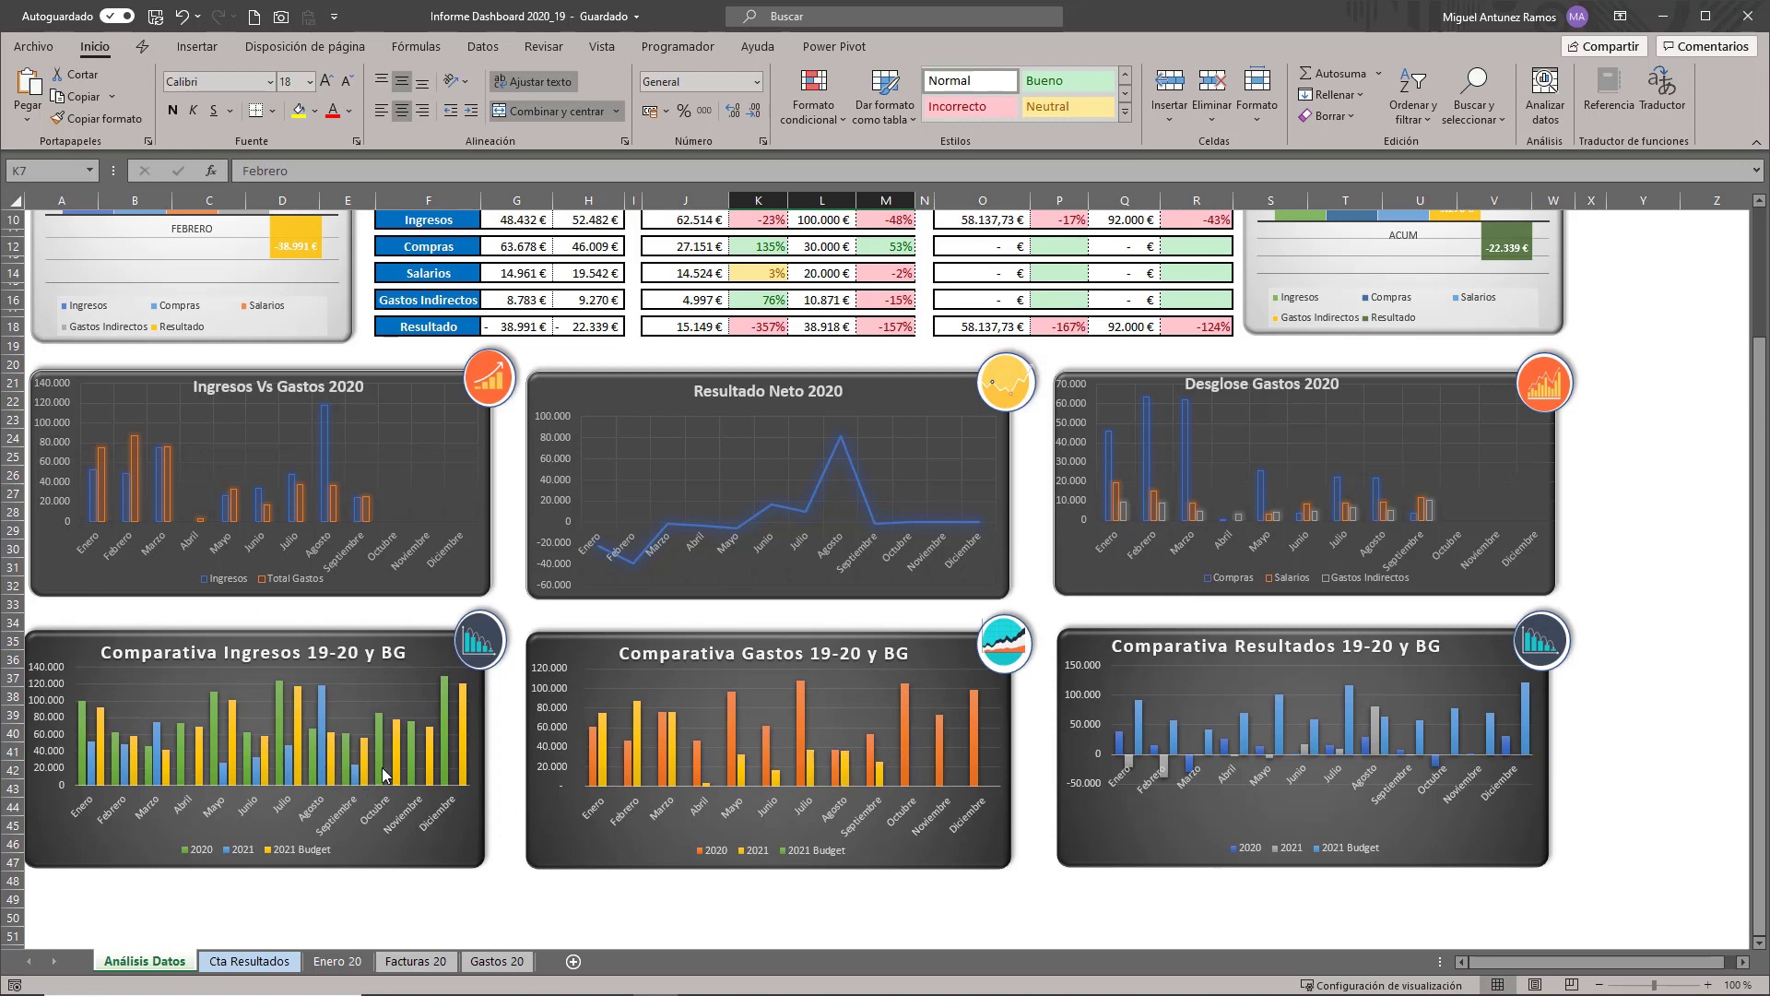
{"action": "scroll", "coordinate": [503, 733], "scroll_direction": "up", "scroll_amount": 3}
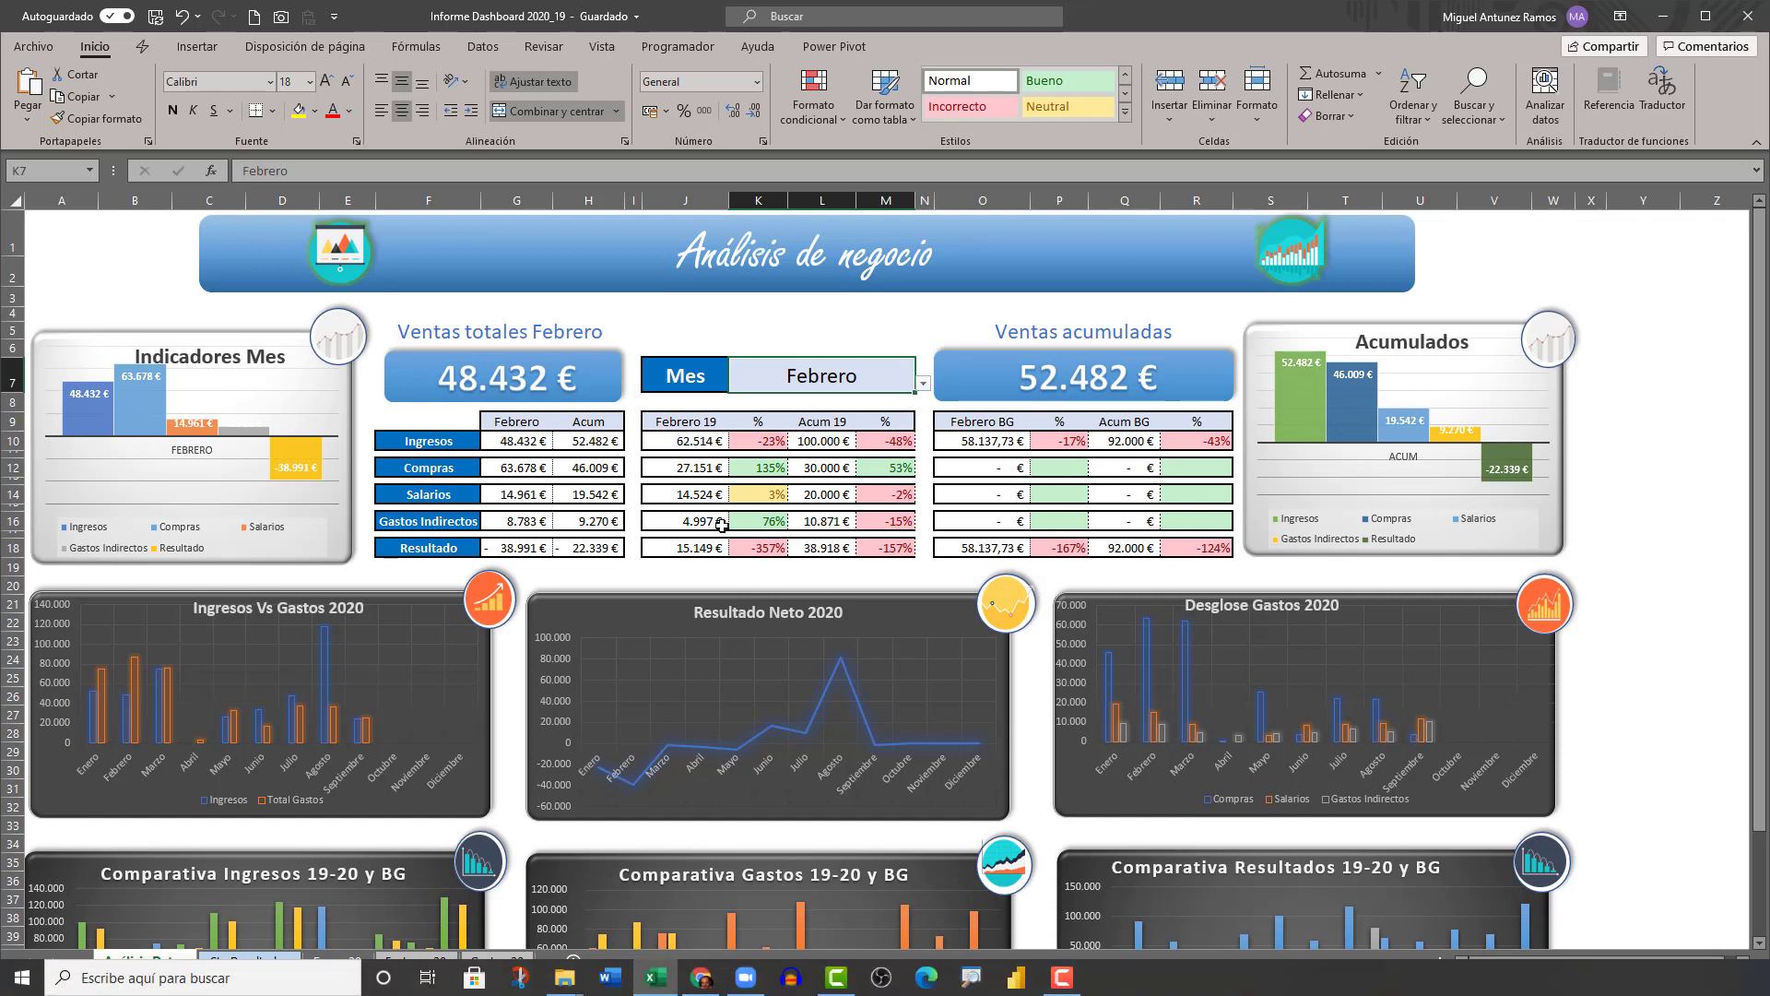
- Highlight the Febrero and Acum columns in G9:H18, and select the prior-year month heading in J9
{"action": "left_click_drag", "start_coordinate": [515, 421], "coordinate": [512, 547]}
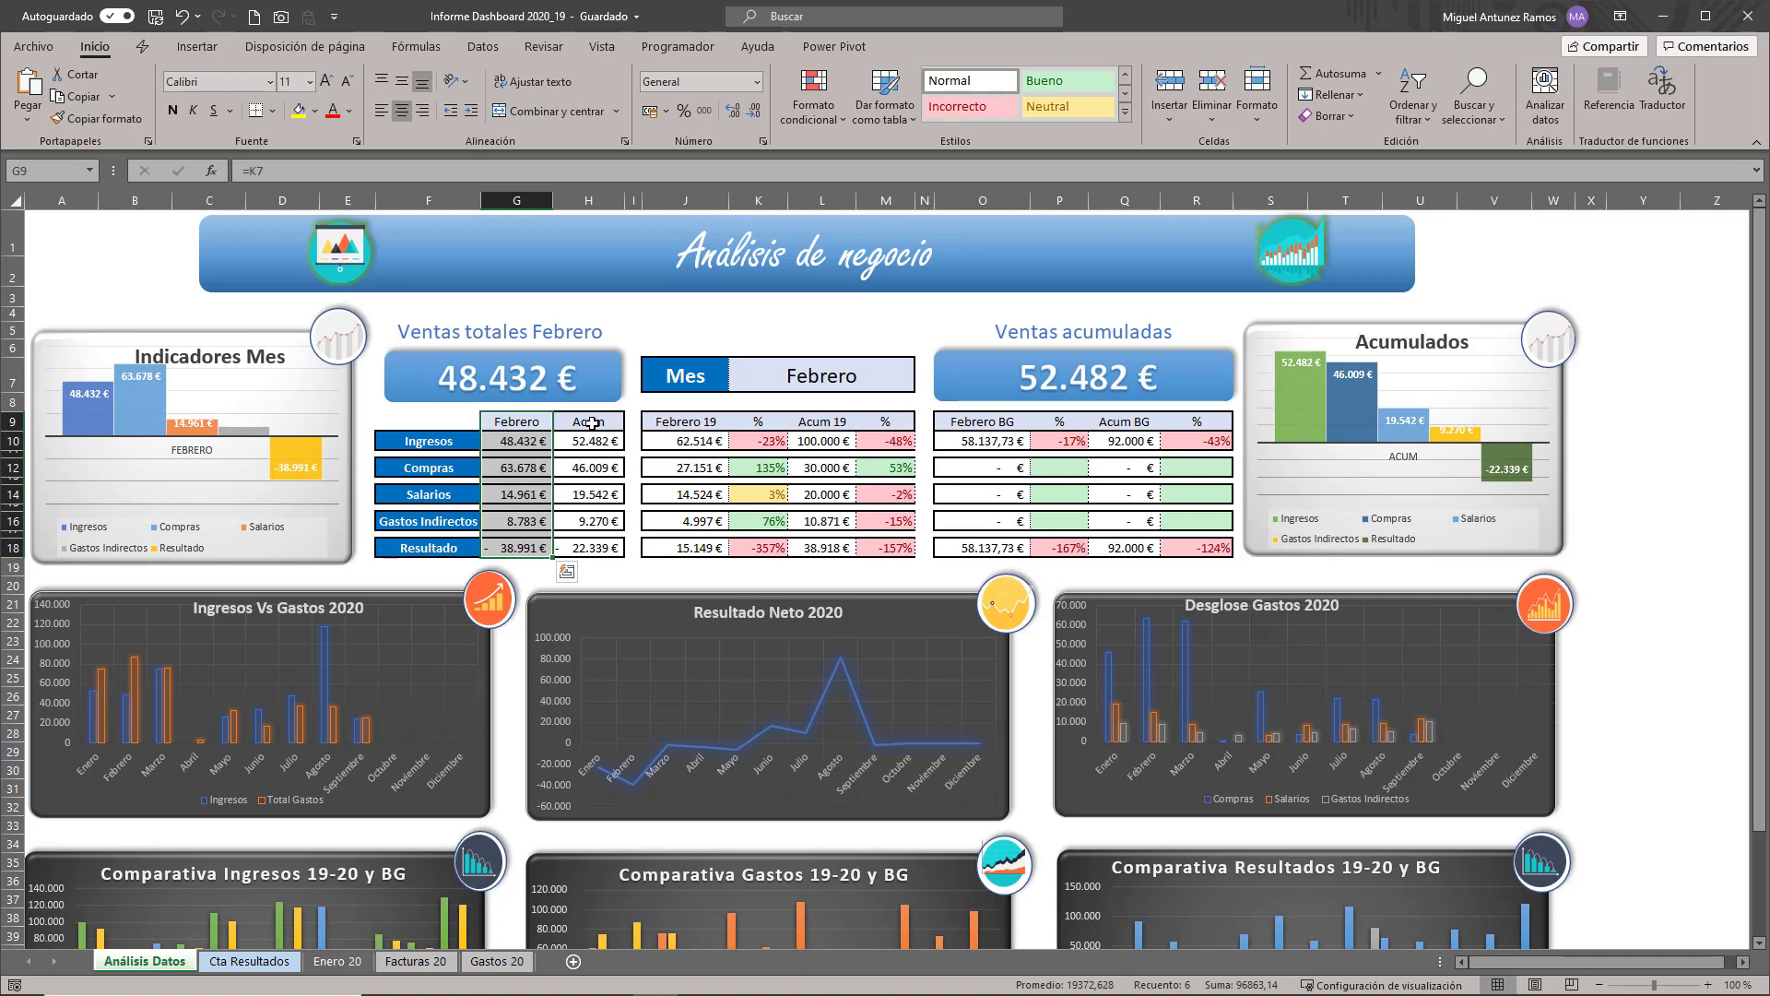
{"action": "left_click_drag", "start_coordinate": [590, 421], "coordinate": [593, 548]}
{"action": "left_click_drag", "start_coordinate": [521, 421], "coordinate": [594, 422]}
{"action": "left_click", "coordinate": [693, 421]}
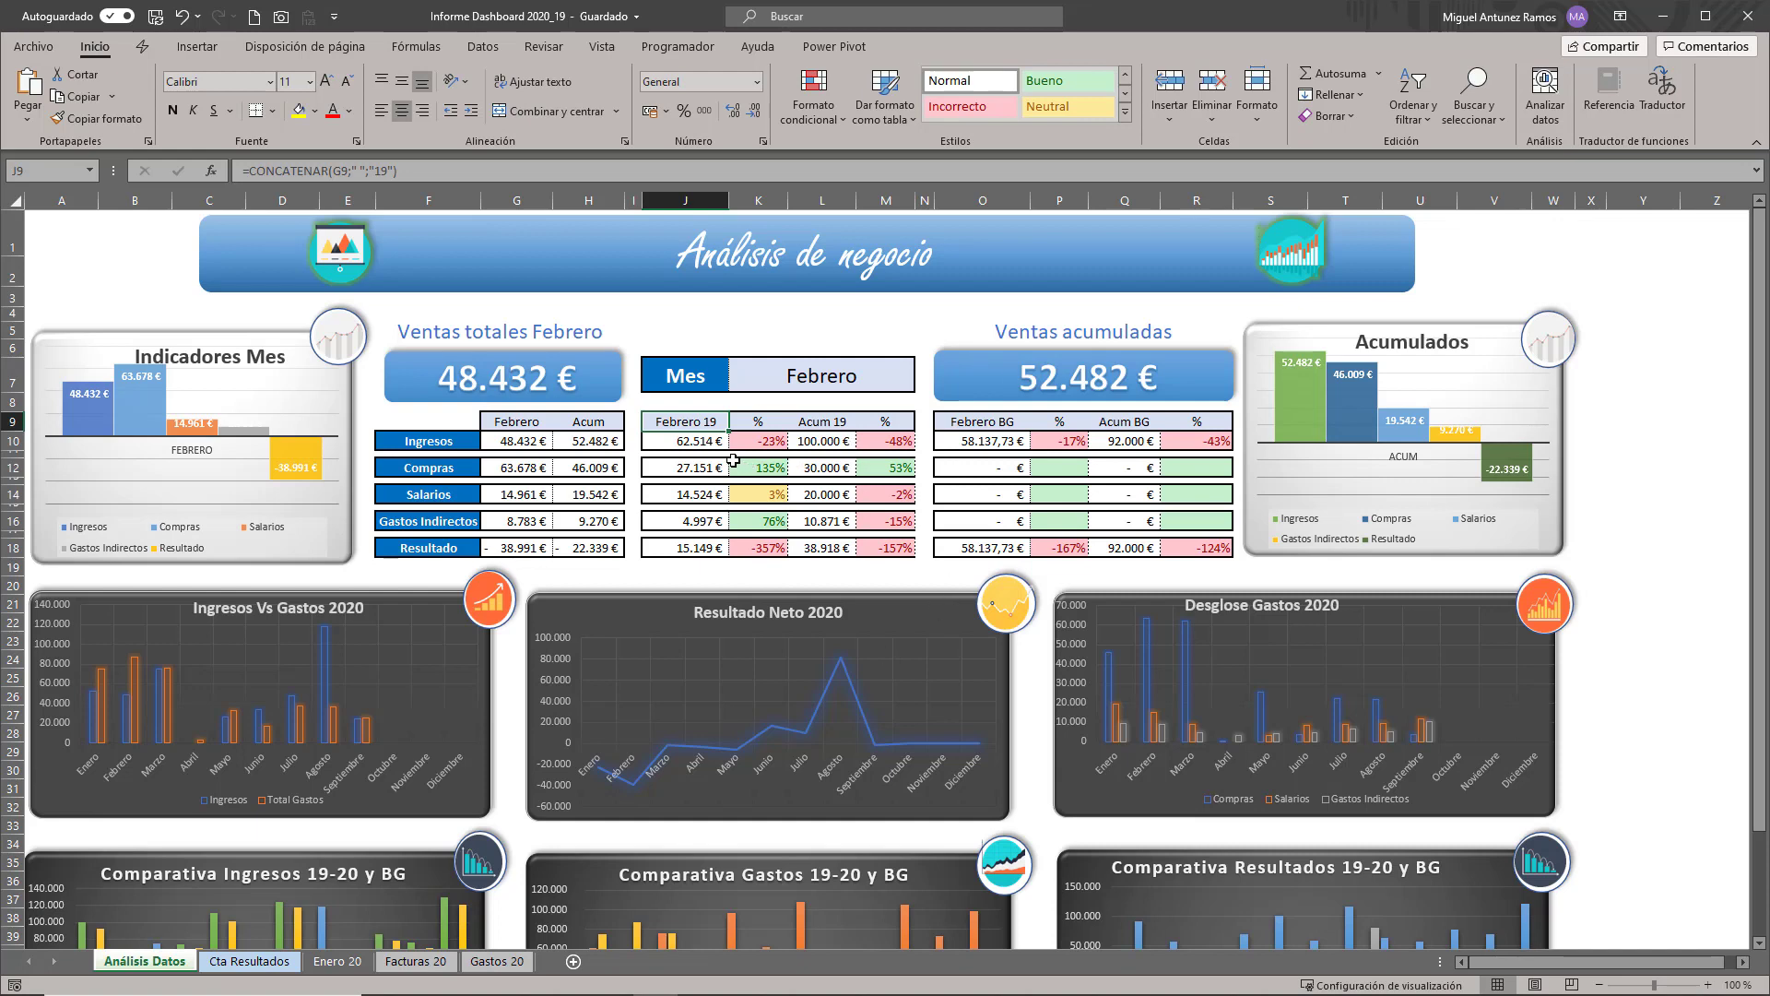
- Reduce the height of blank row 4 on the Cta Resultados sheet and return to the Análisis Datos sheet
{"action": "left_click", "coordinate": [270, 961]}
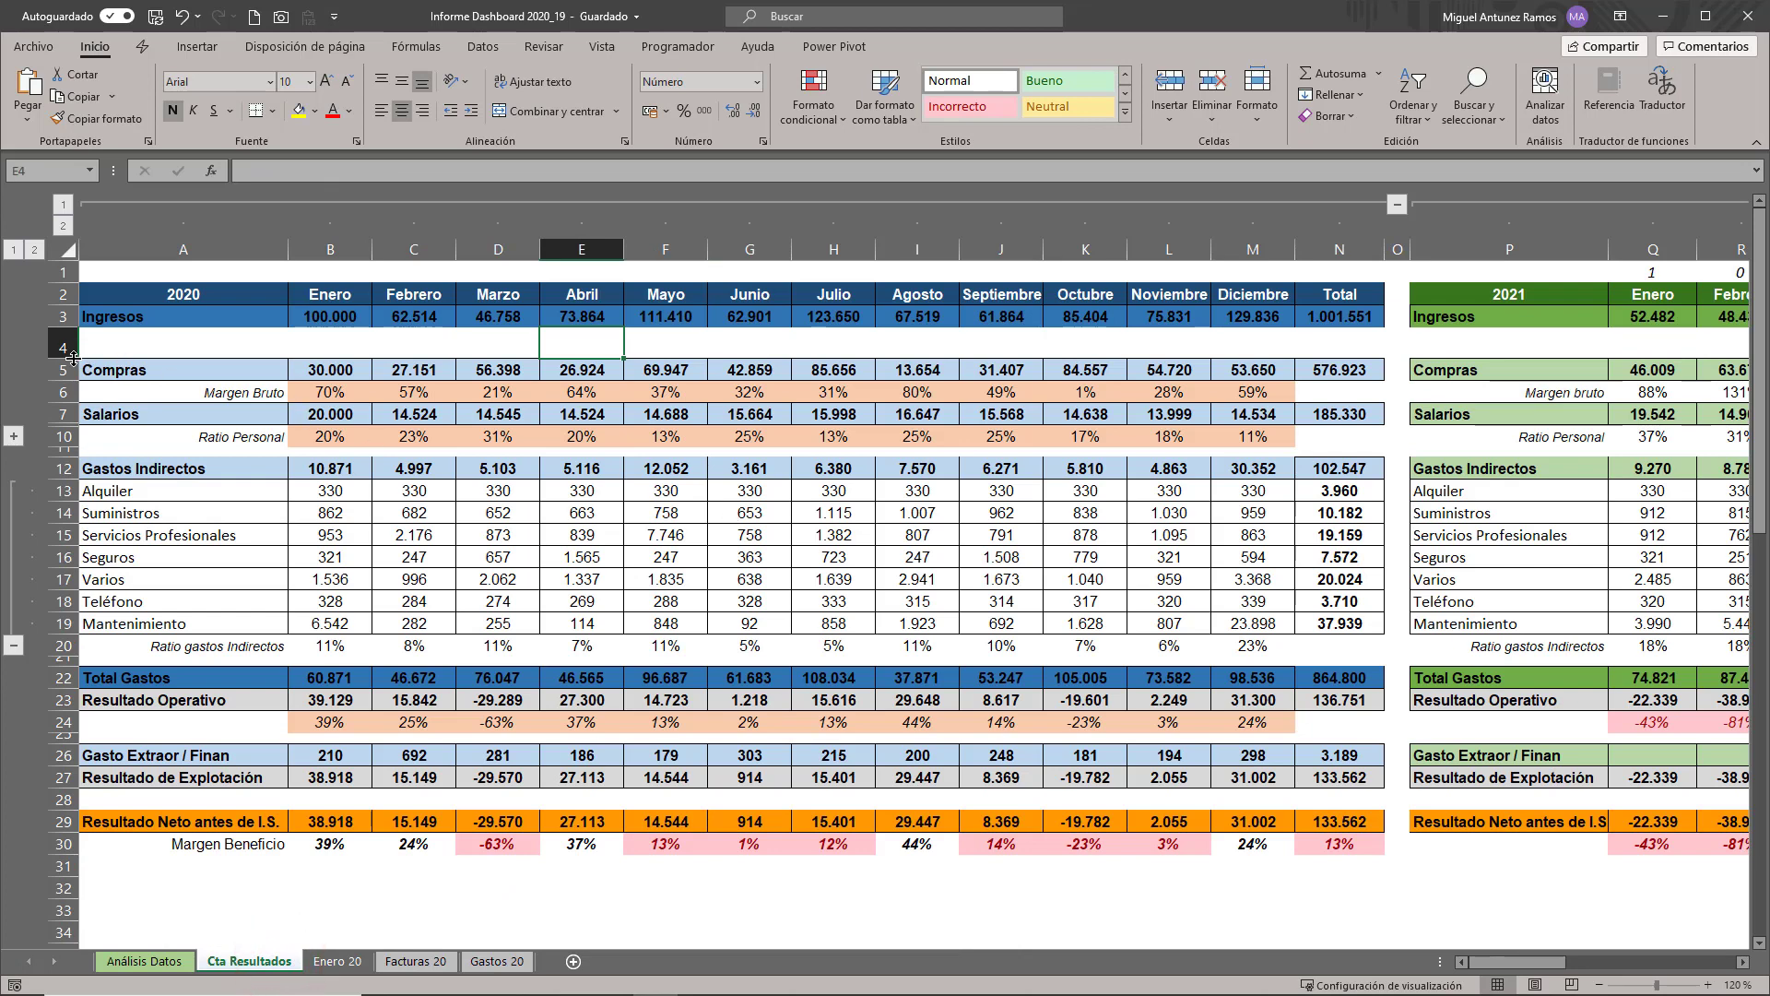
{"action": "left_click_drag", "start_coordinate": [73, 359], "coordinate": [72, 349]}
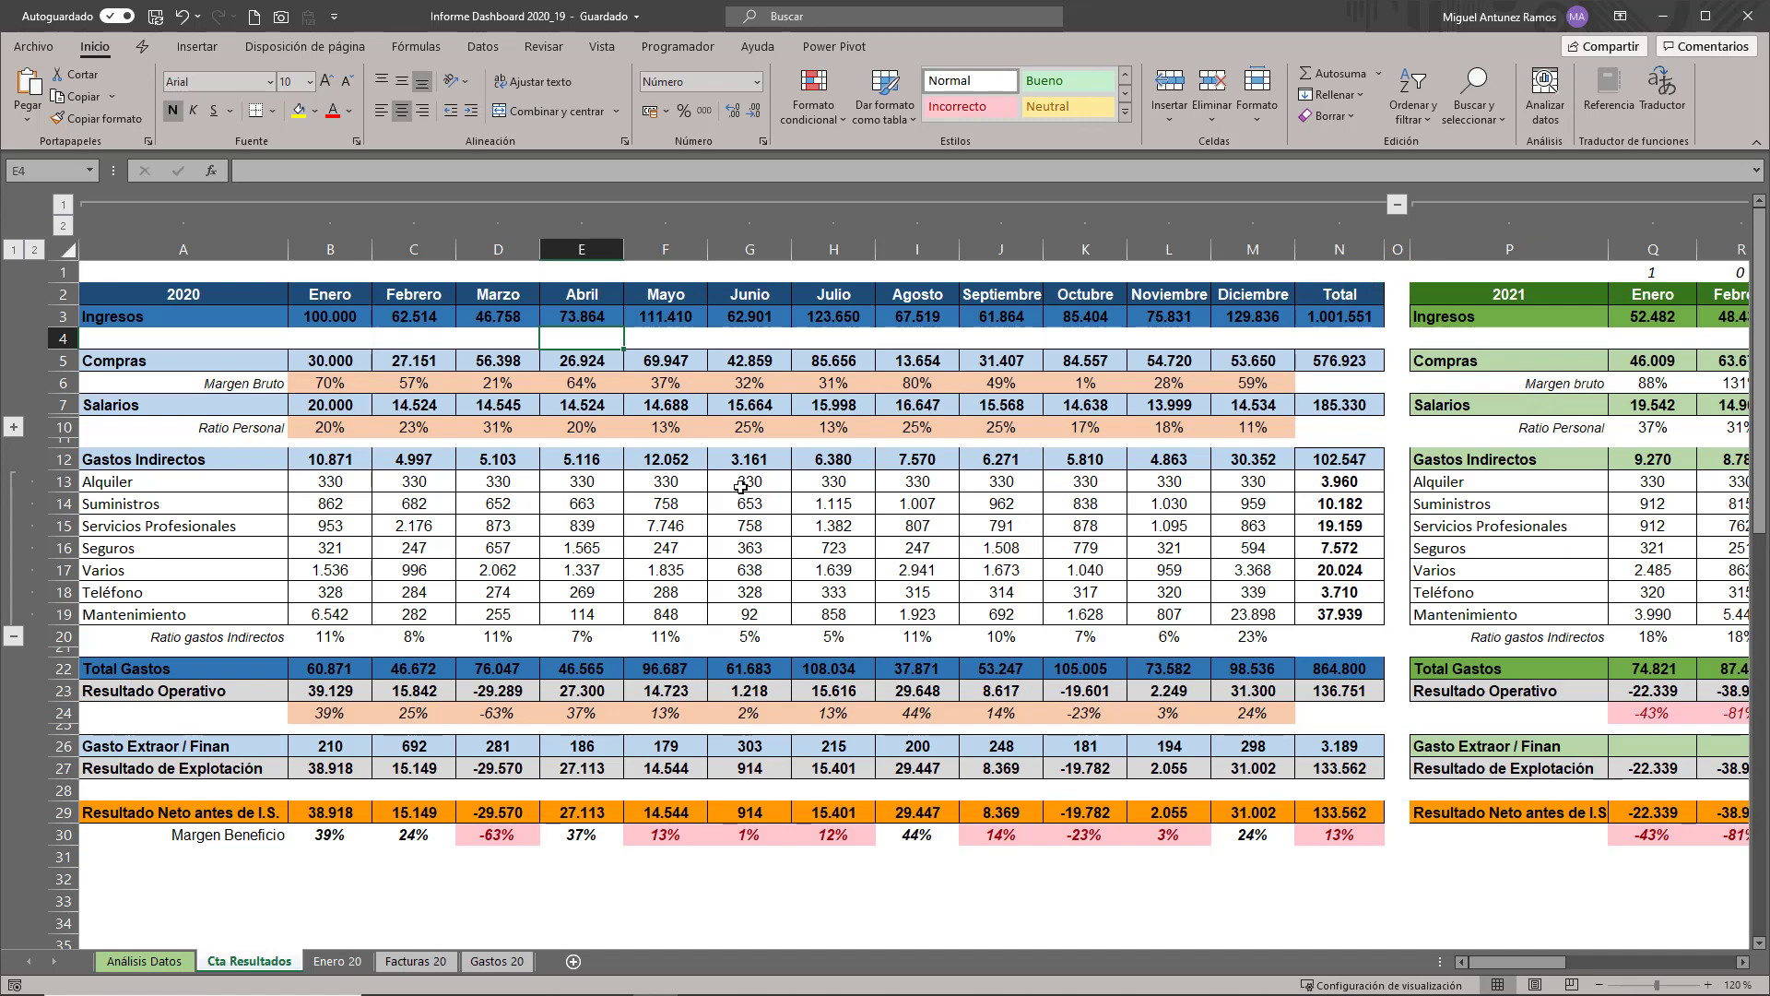
{"action": "left_click", "coordinate": [172, 962]}
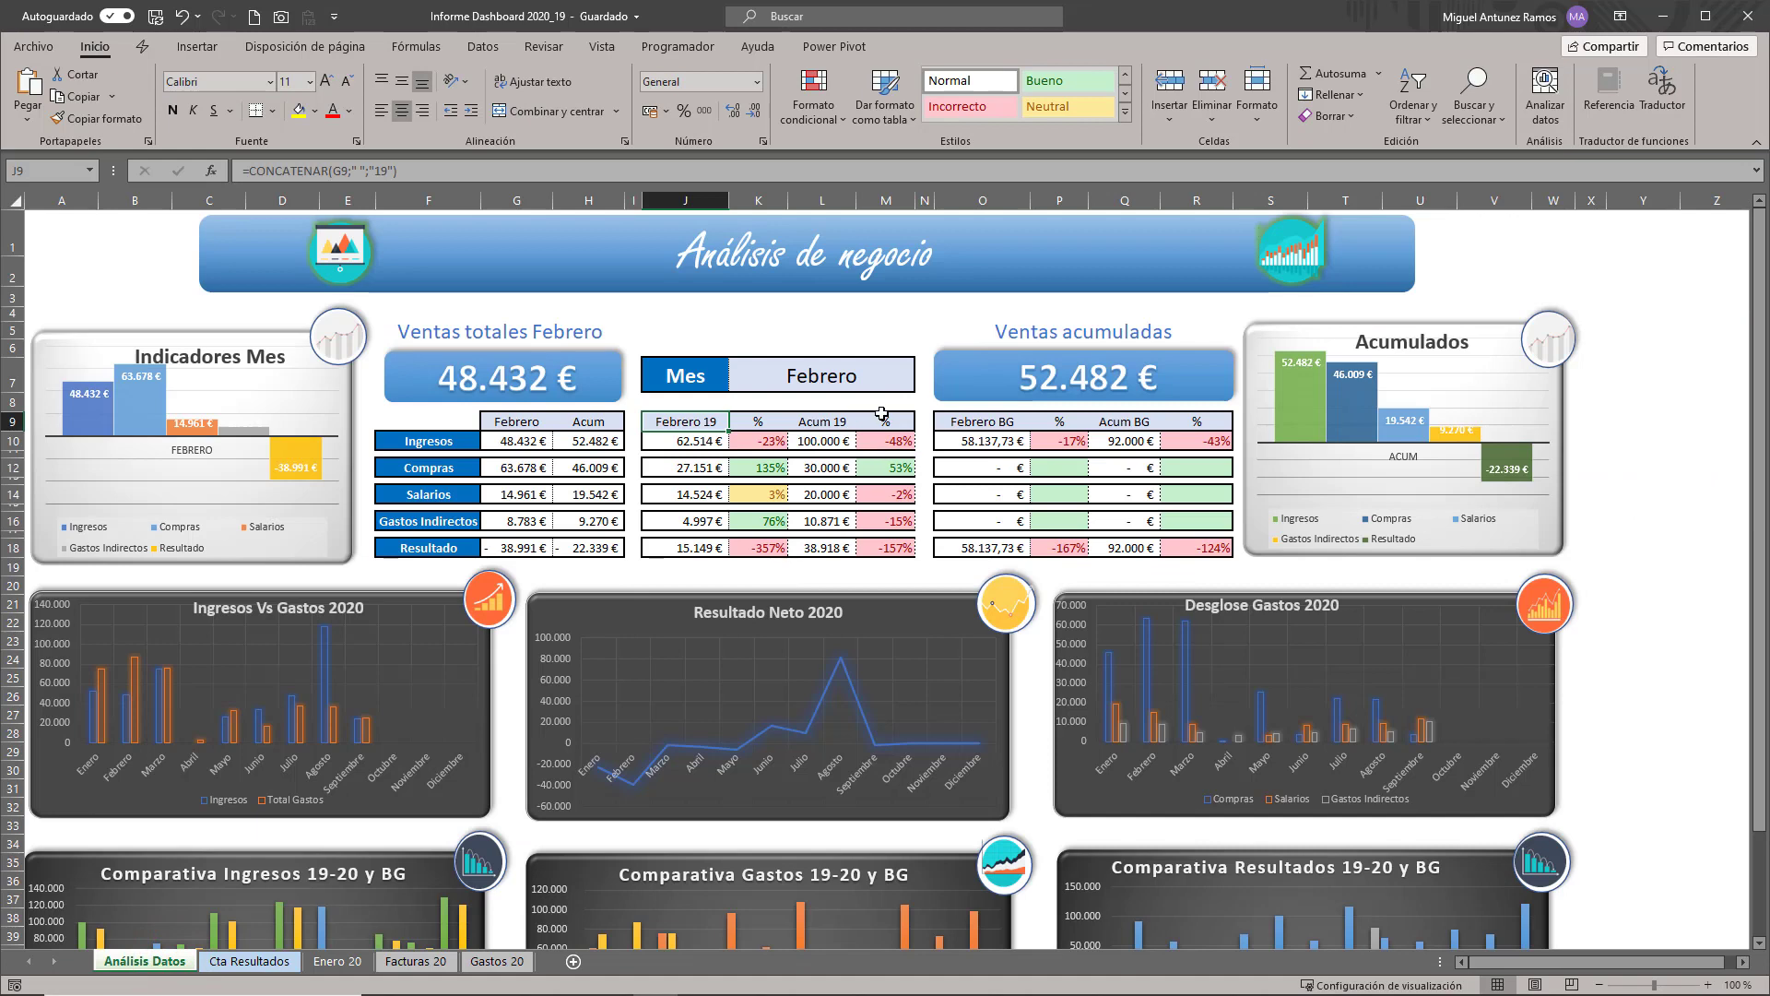
- Review the Cta Resultados and Facturas 20 source sheets and return to the Análisis Datos dashboard
{"action": "left_click", "coordinate": [269, 959]}
{"action": "left_click", "coordinate": [402, 964]}
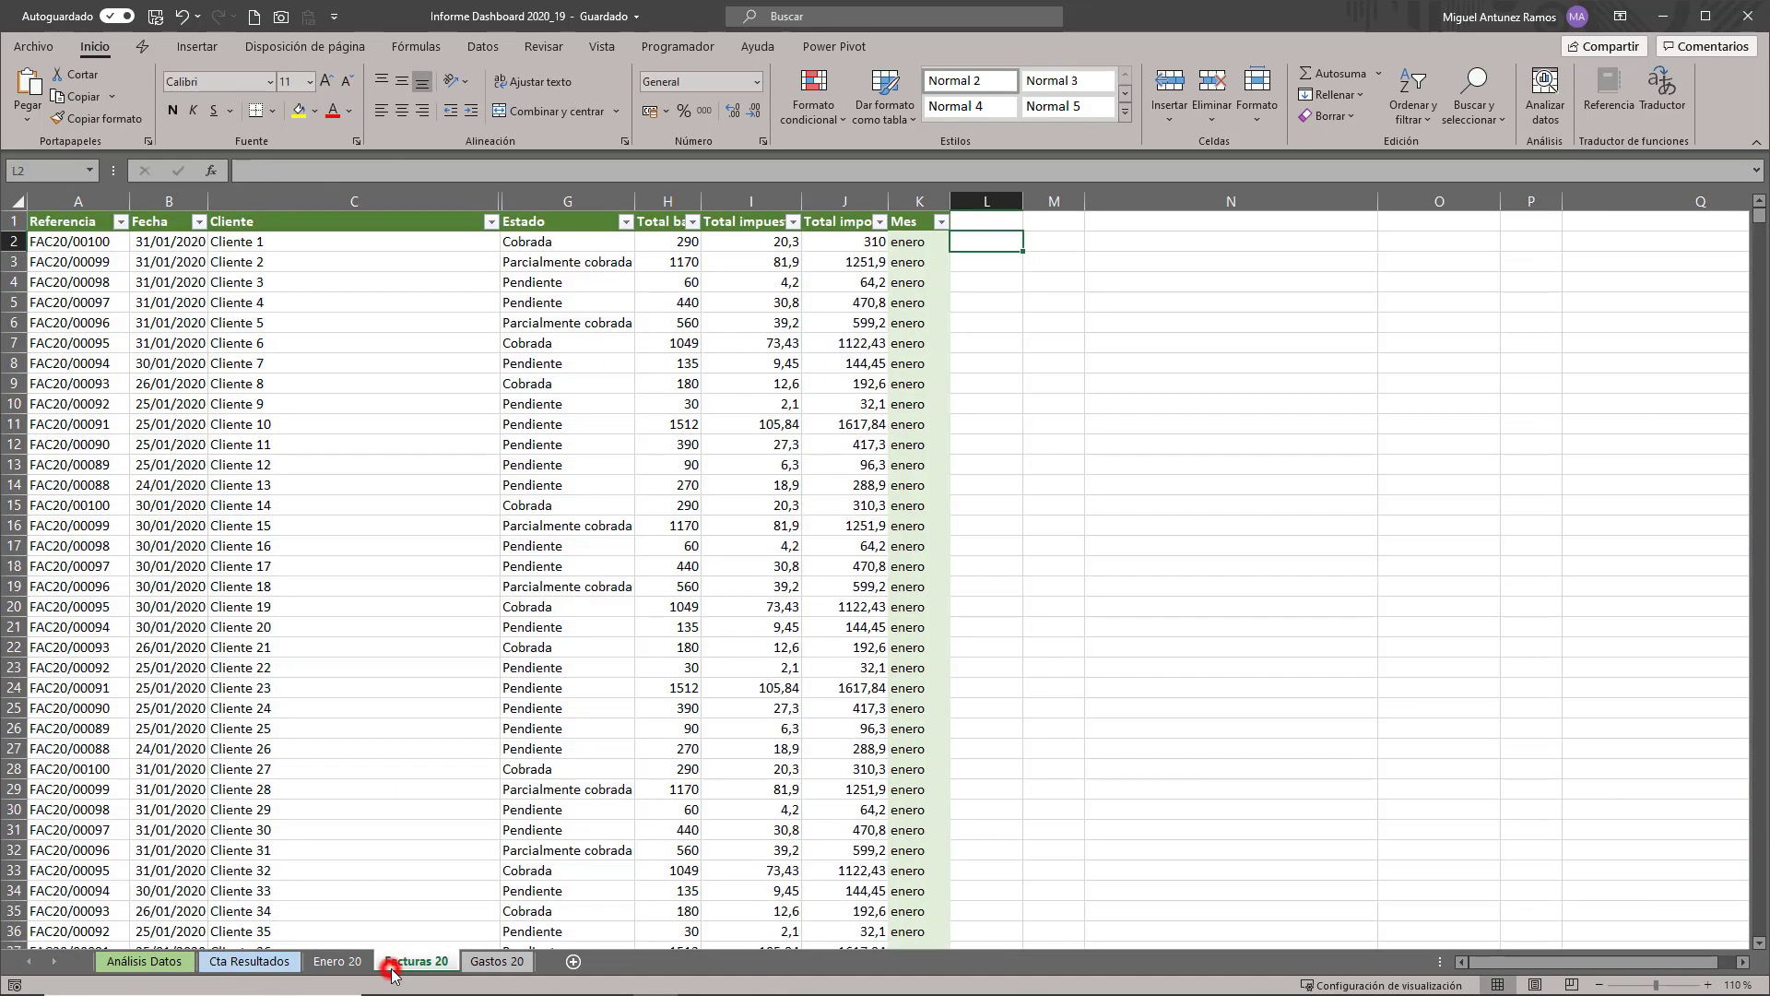
{"action": "left_click", "coordinate": [277, 962]}
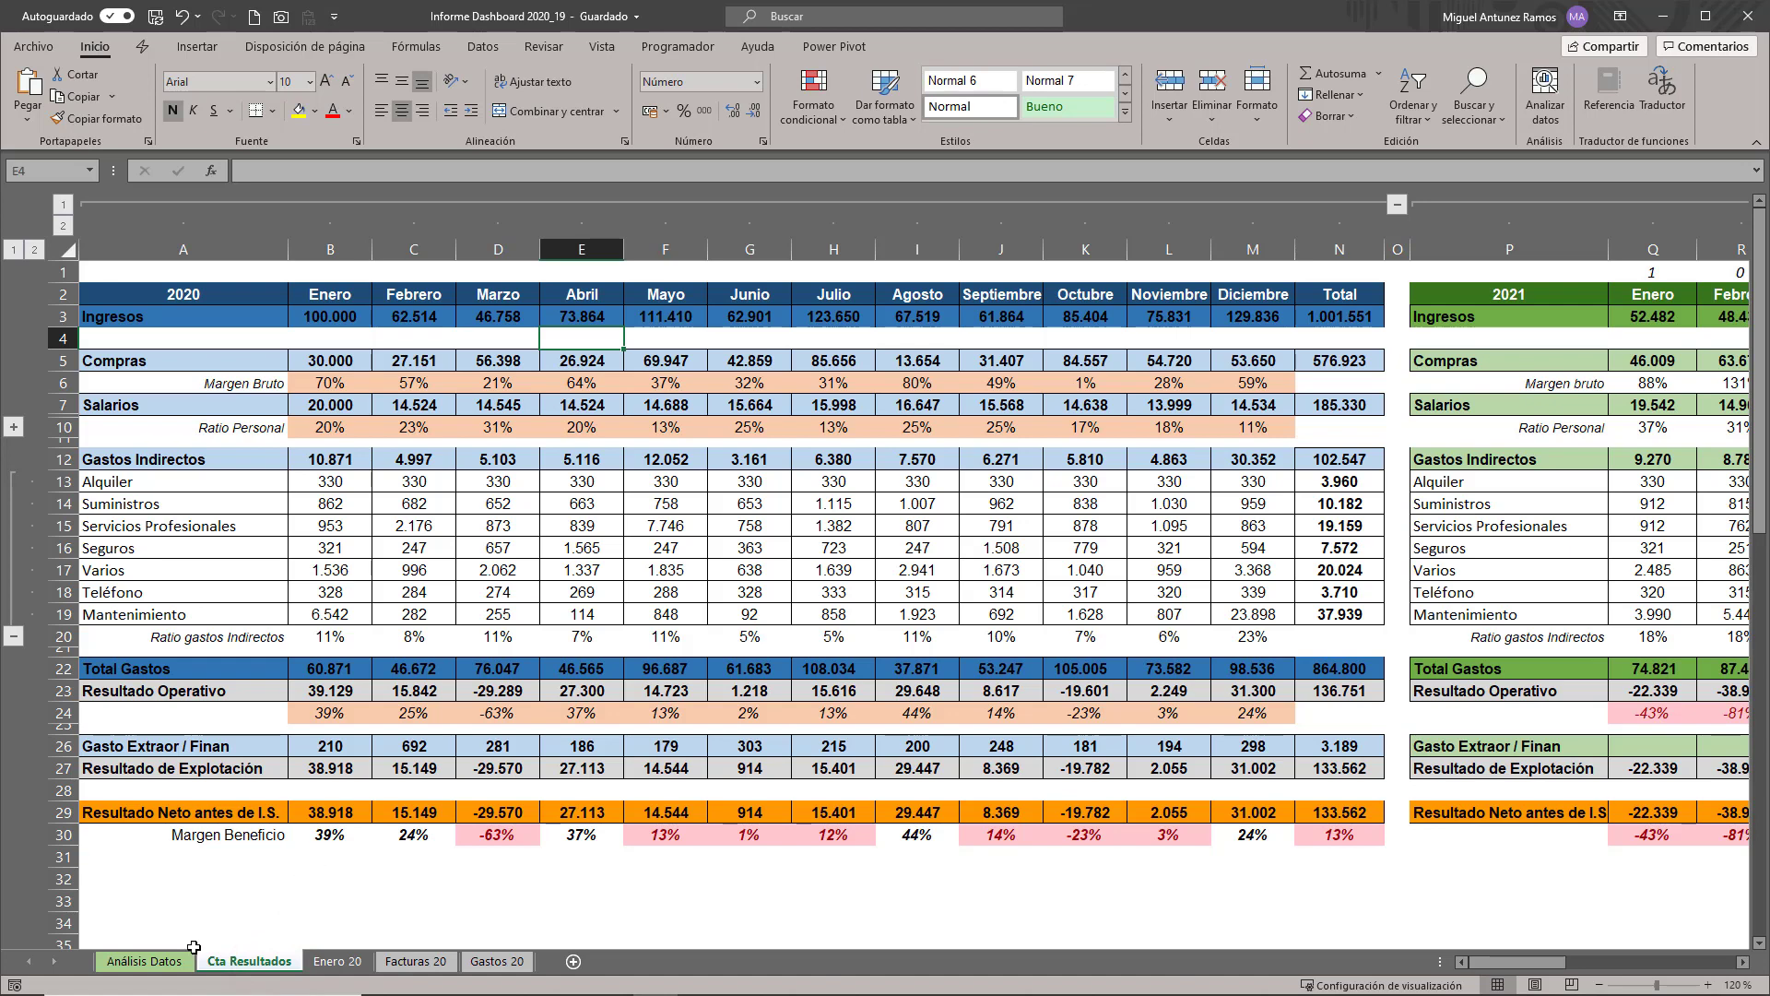
{"action": "left_click", "coordinate": [144, 962]}
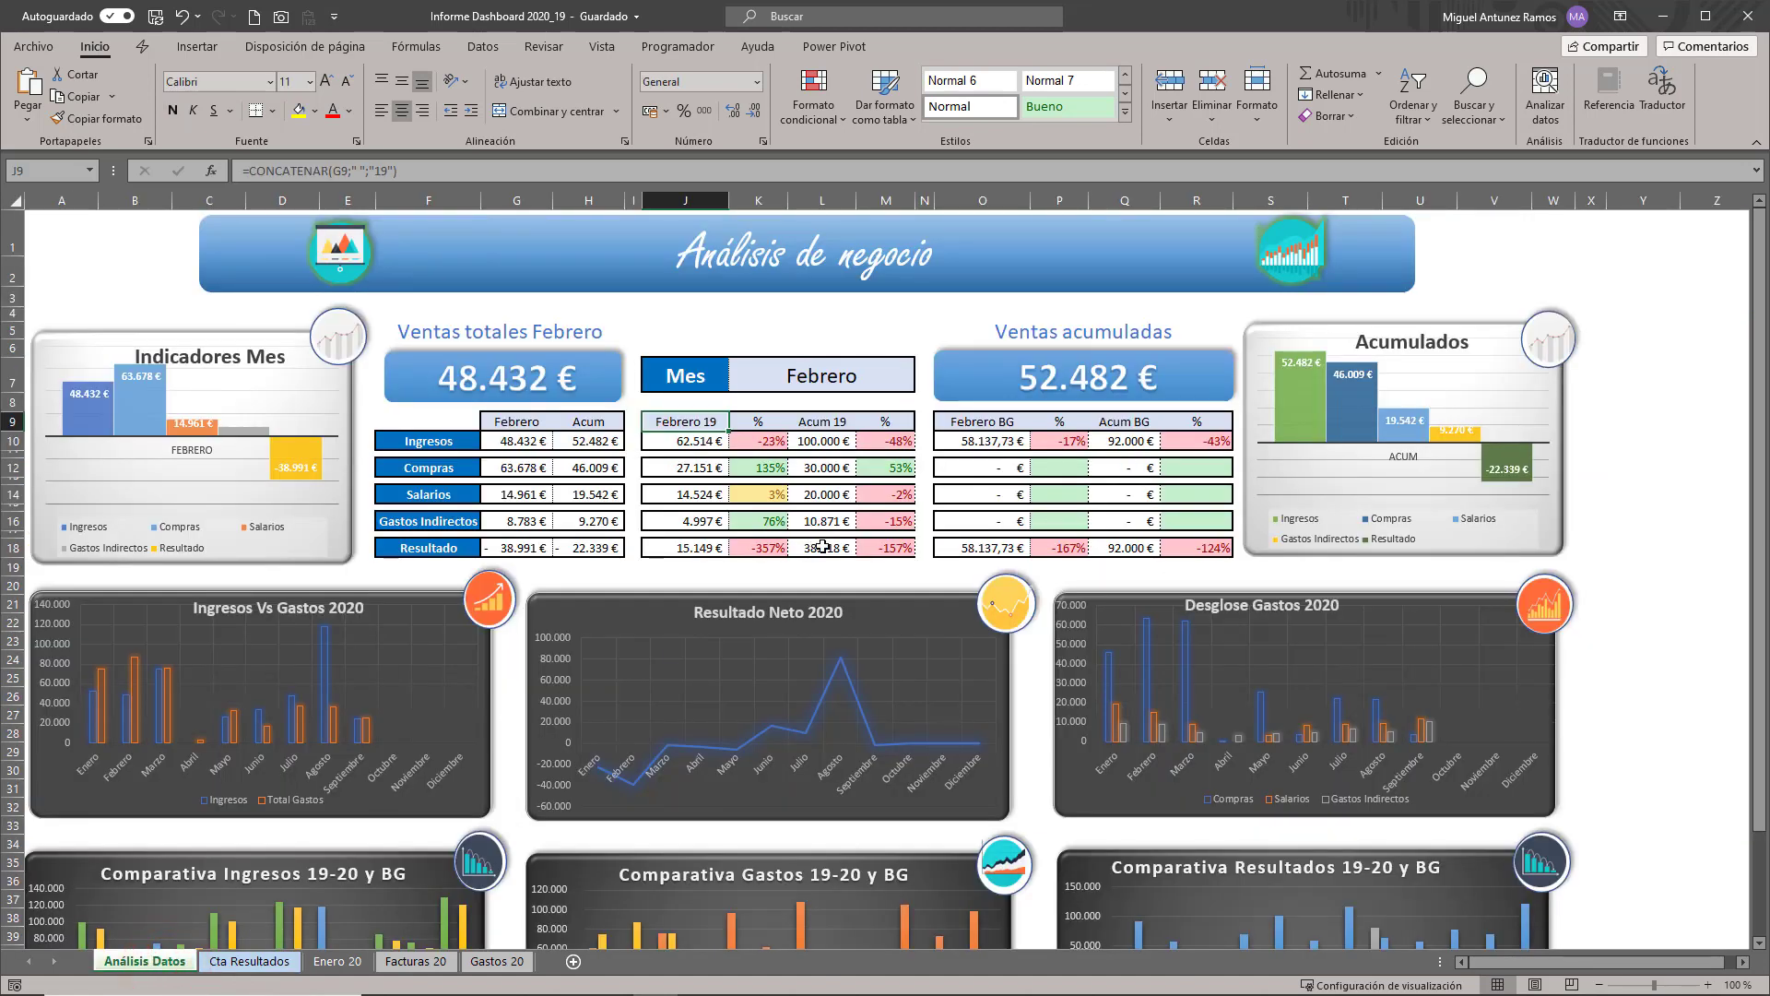
{"action": "mouse_move", "coordinate": [830, 994]}
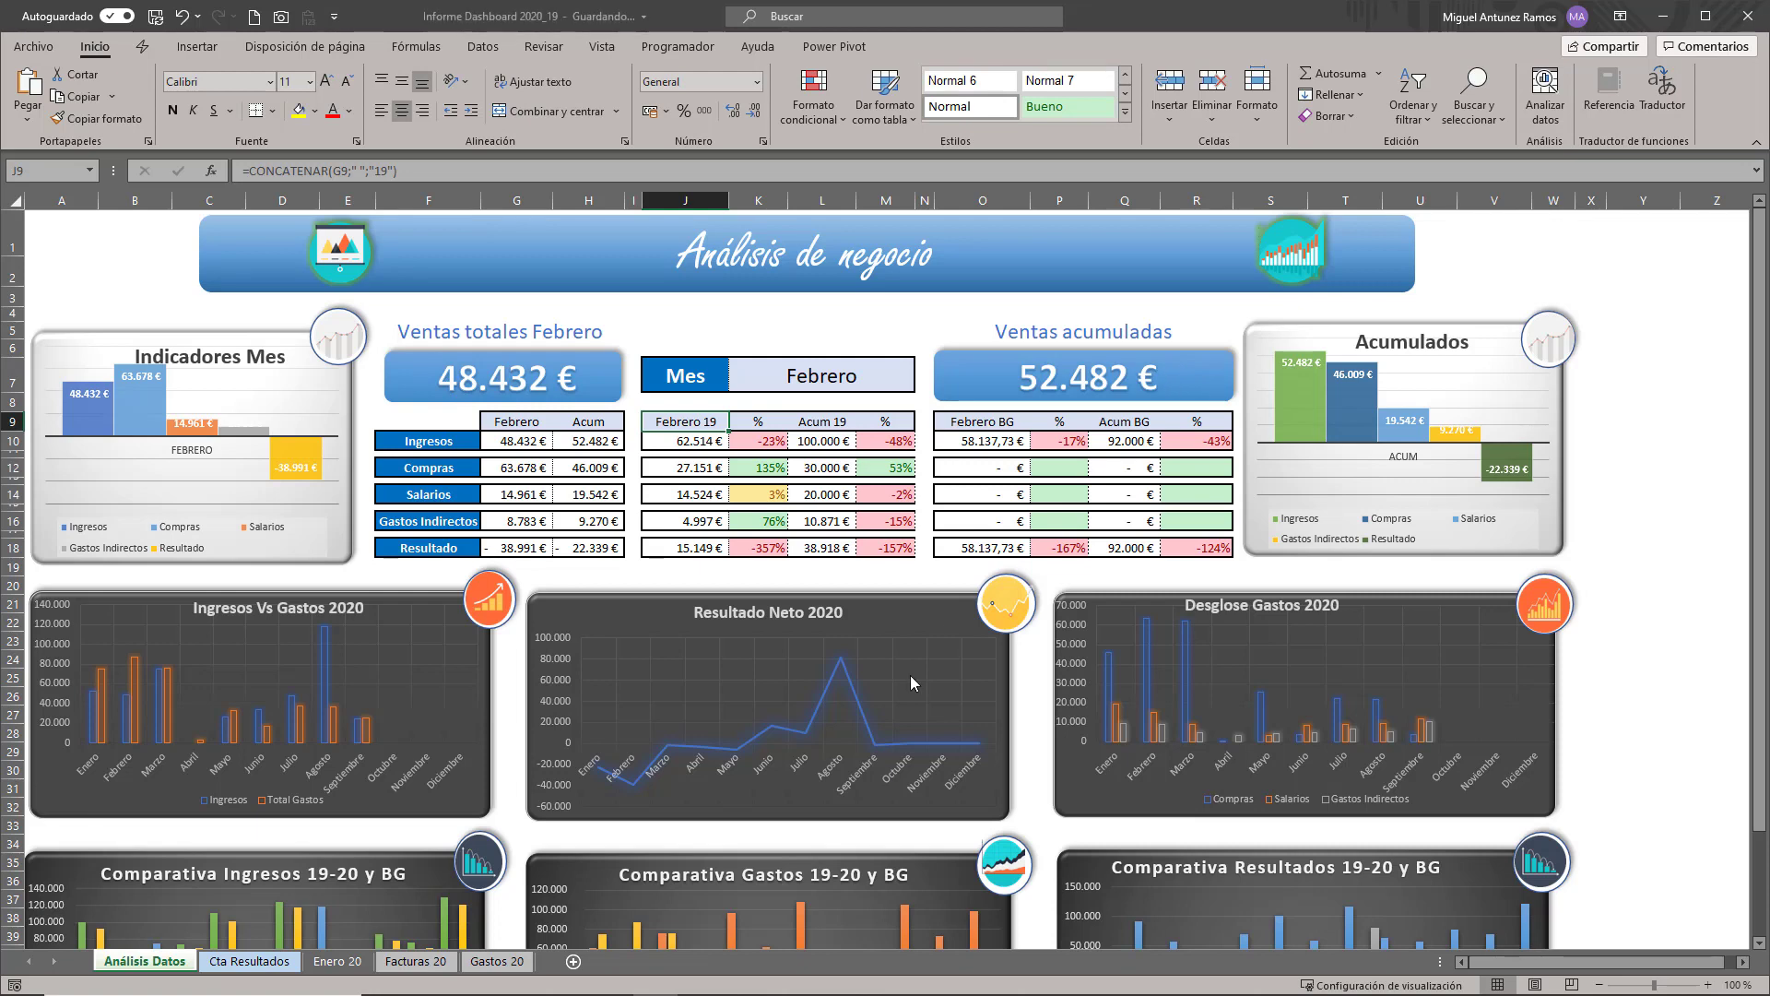
{"action": "left_click", "coordinate": [247, 959]}
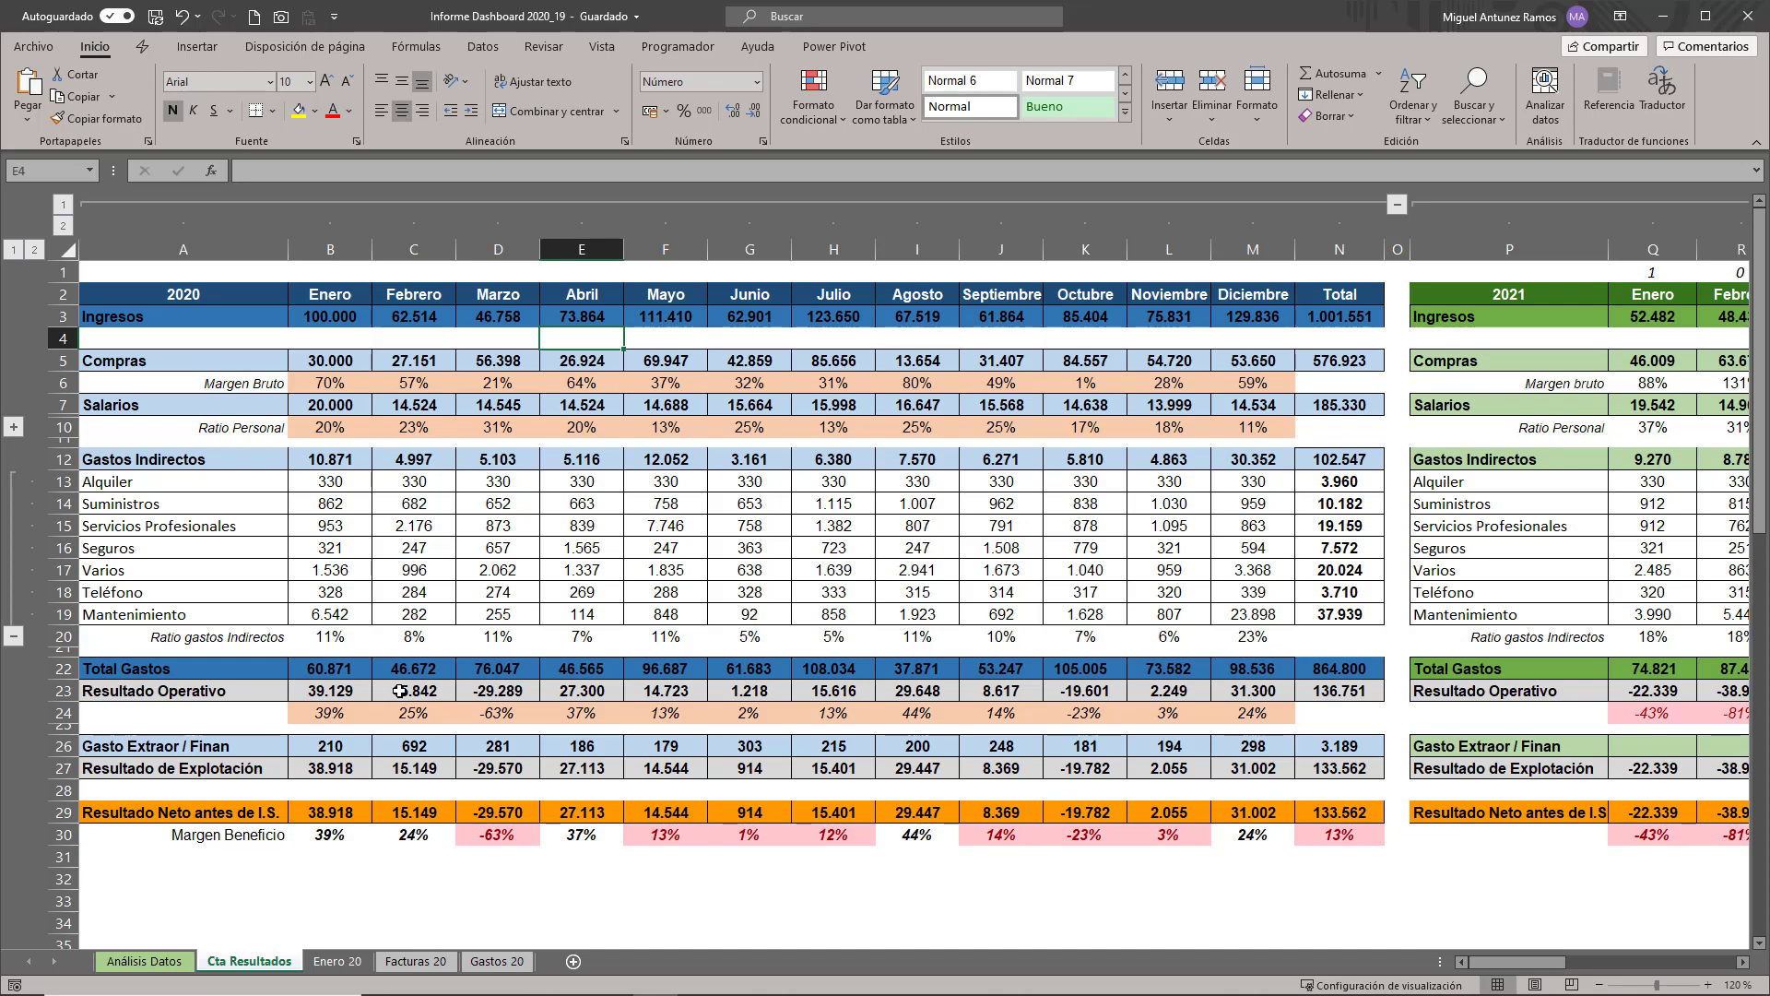
{"action": "left_click", "coordinate": [145, 961]}
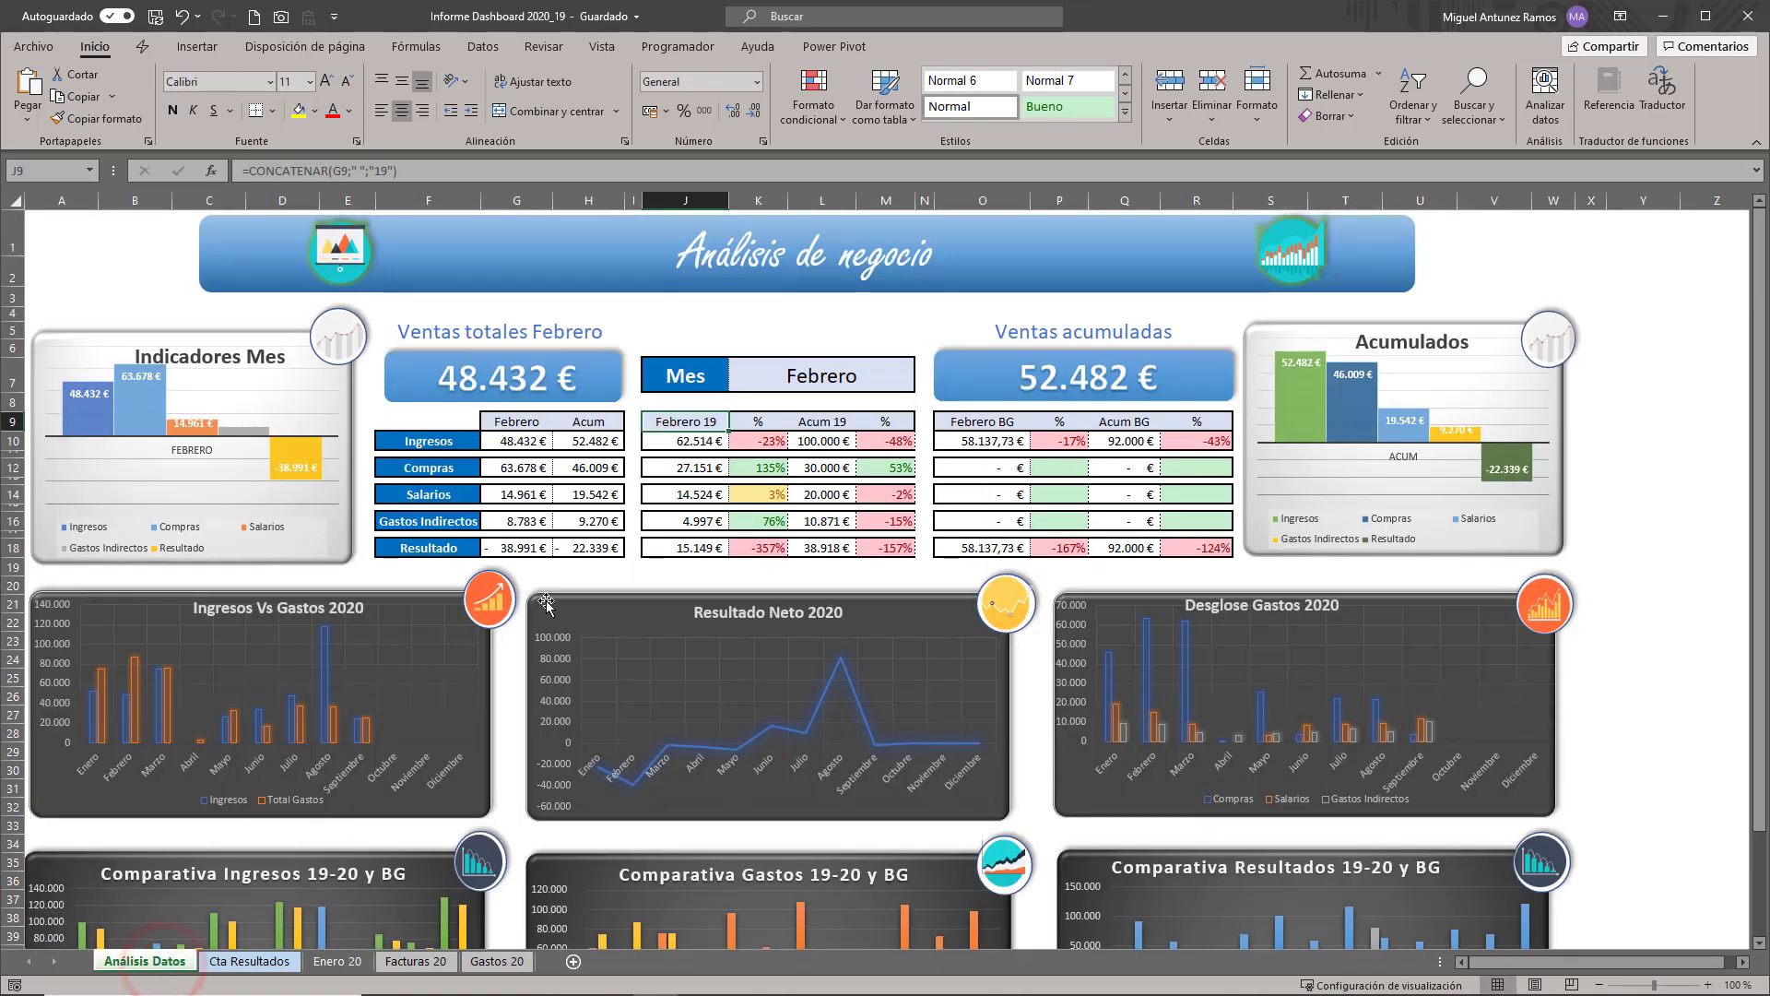
- Switch the dashboard's Mes selector to Marzo and back to Febrero
{"action": "left_click", "coordinate": [902, 388]}
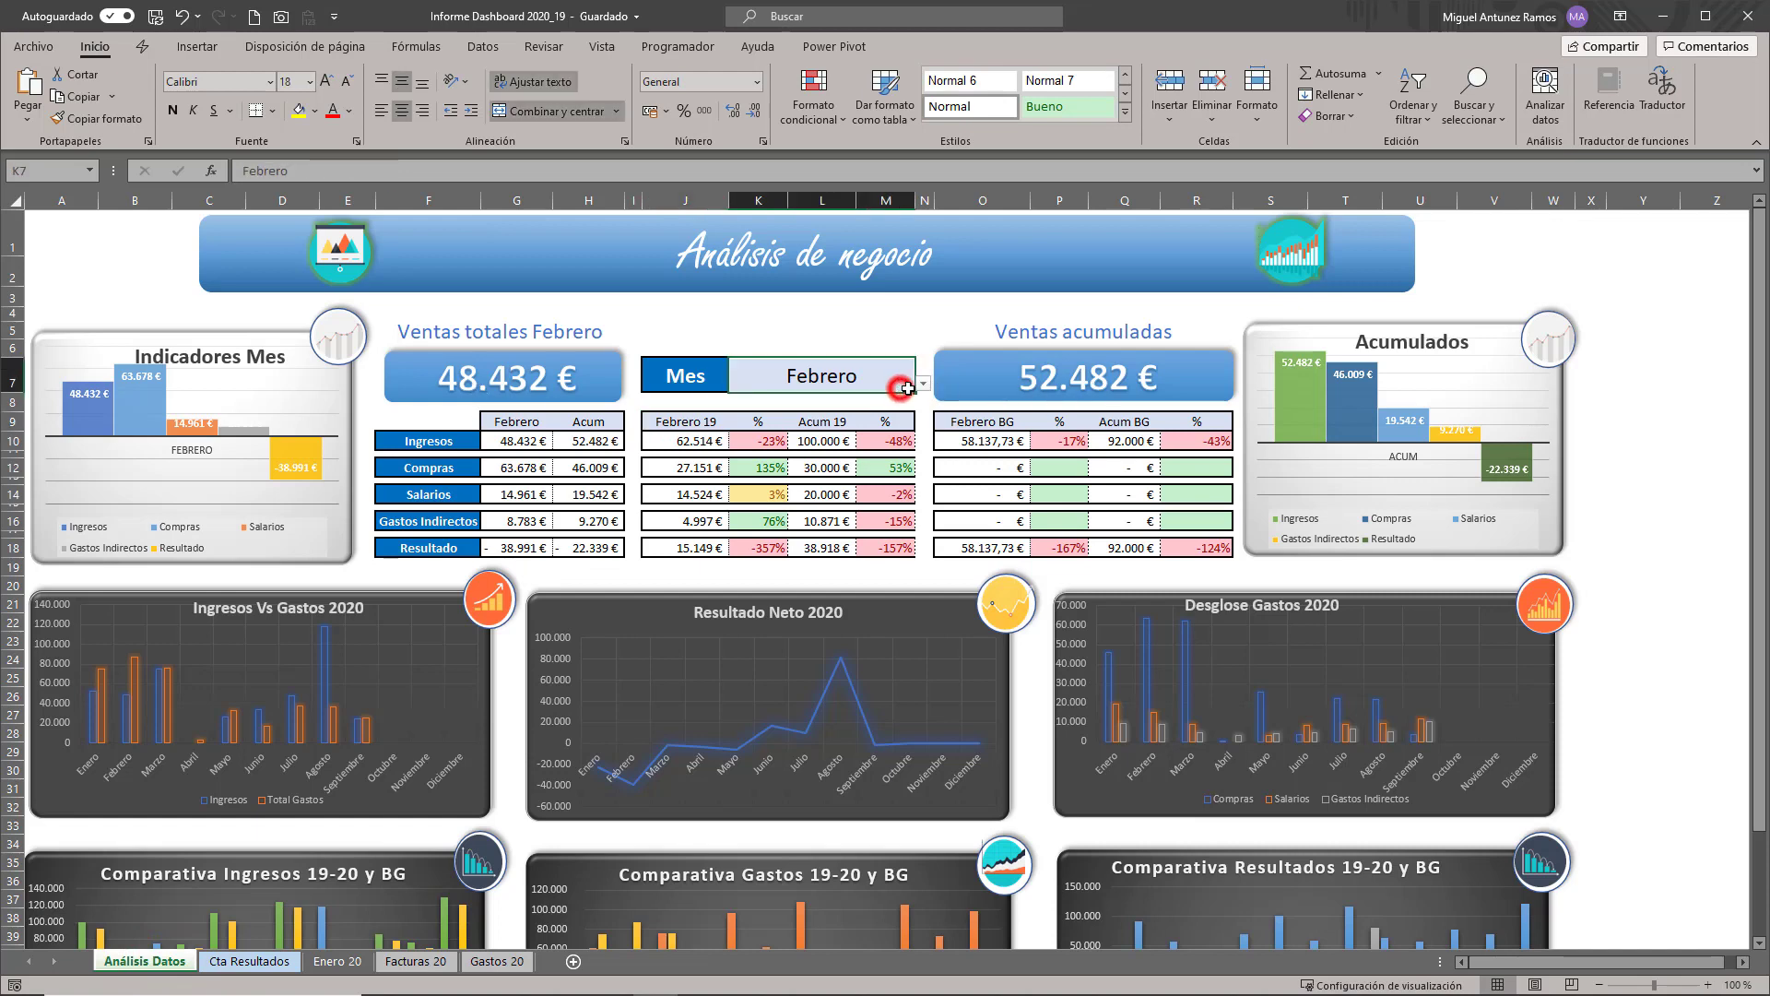
{"action": "left_click", "coordinate": [922, 384]}
{"action": "left_click", "coordinate": [883, 402]}
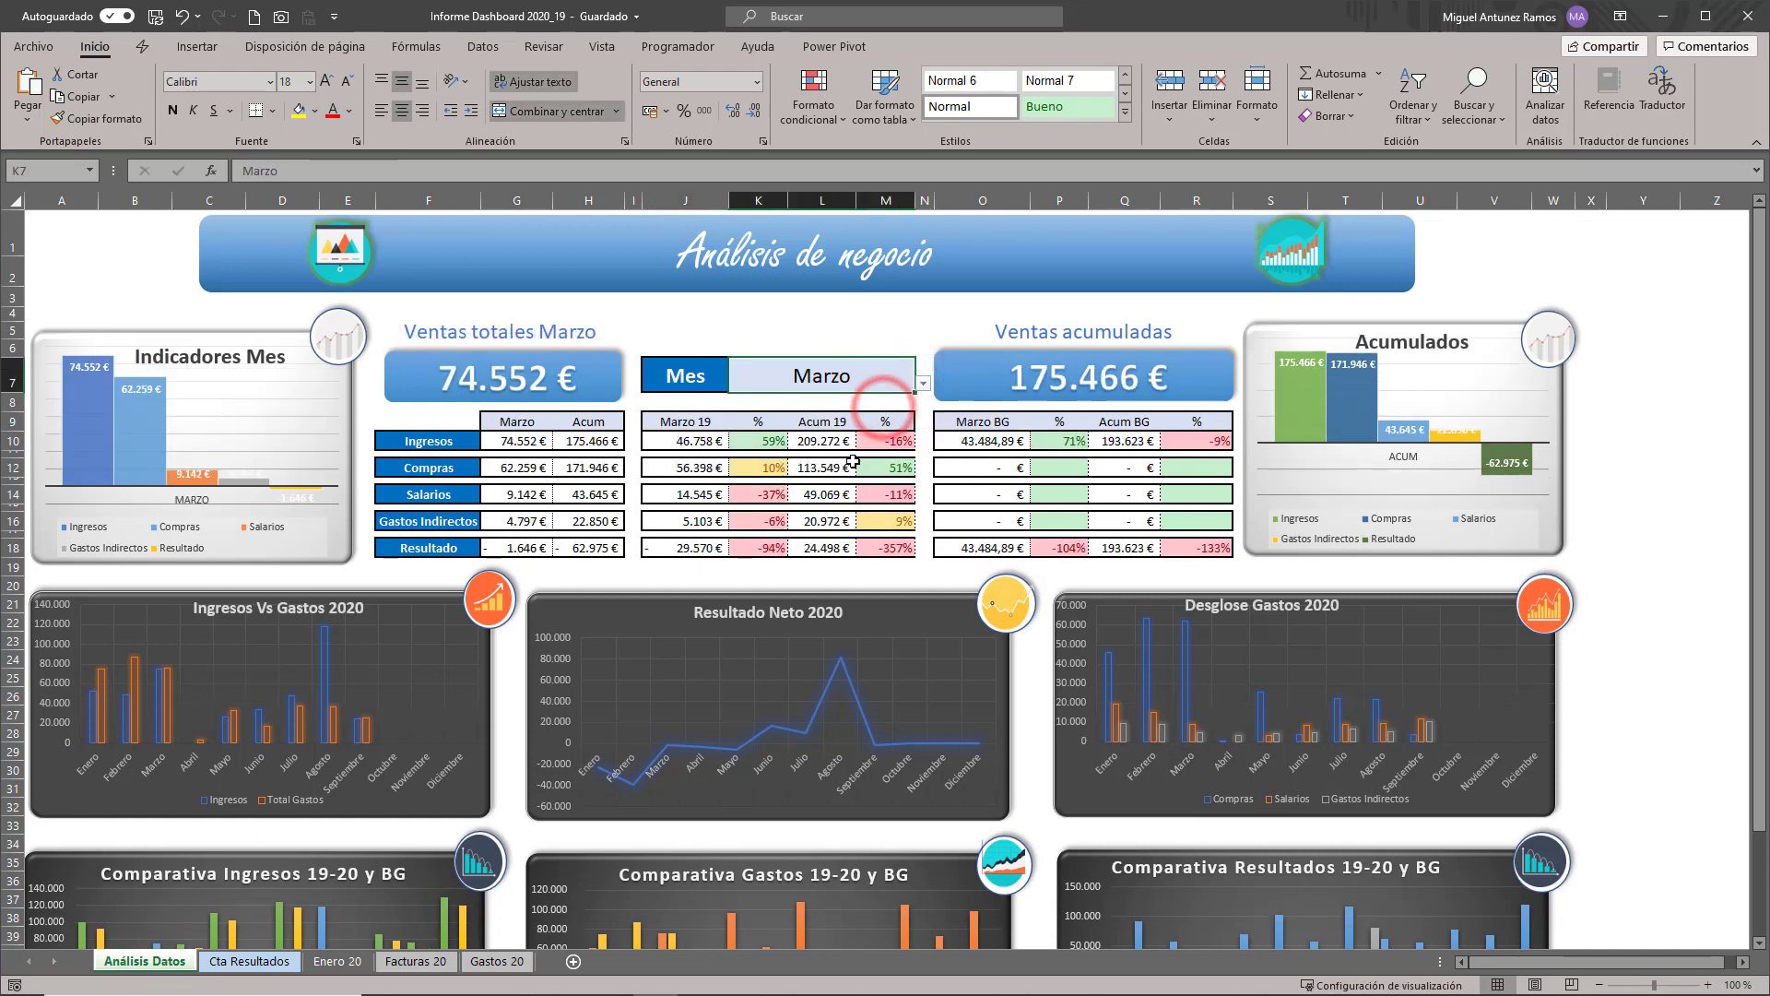
{"action": "left_click", "coordinate": [921, 384]}
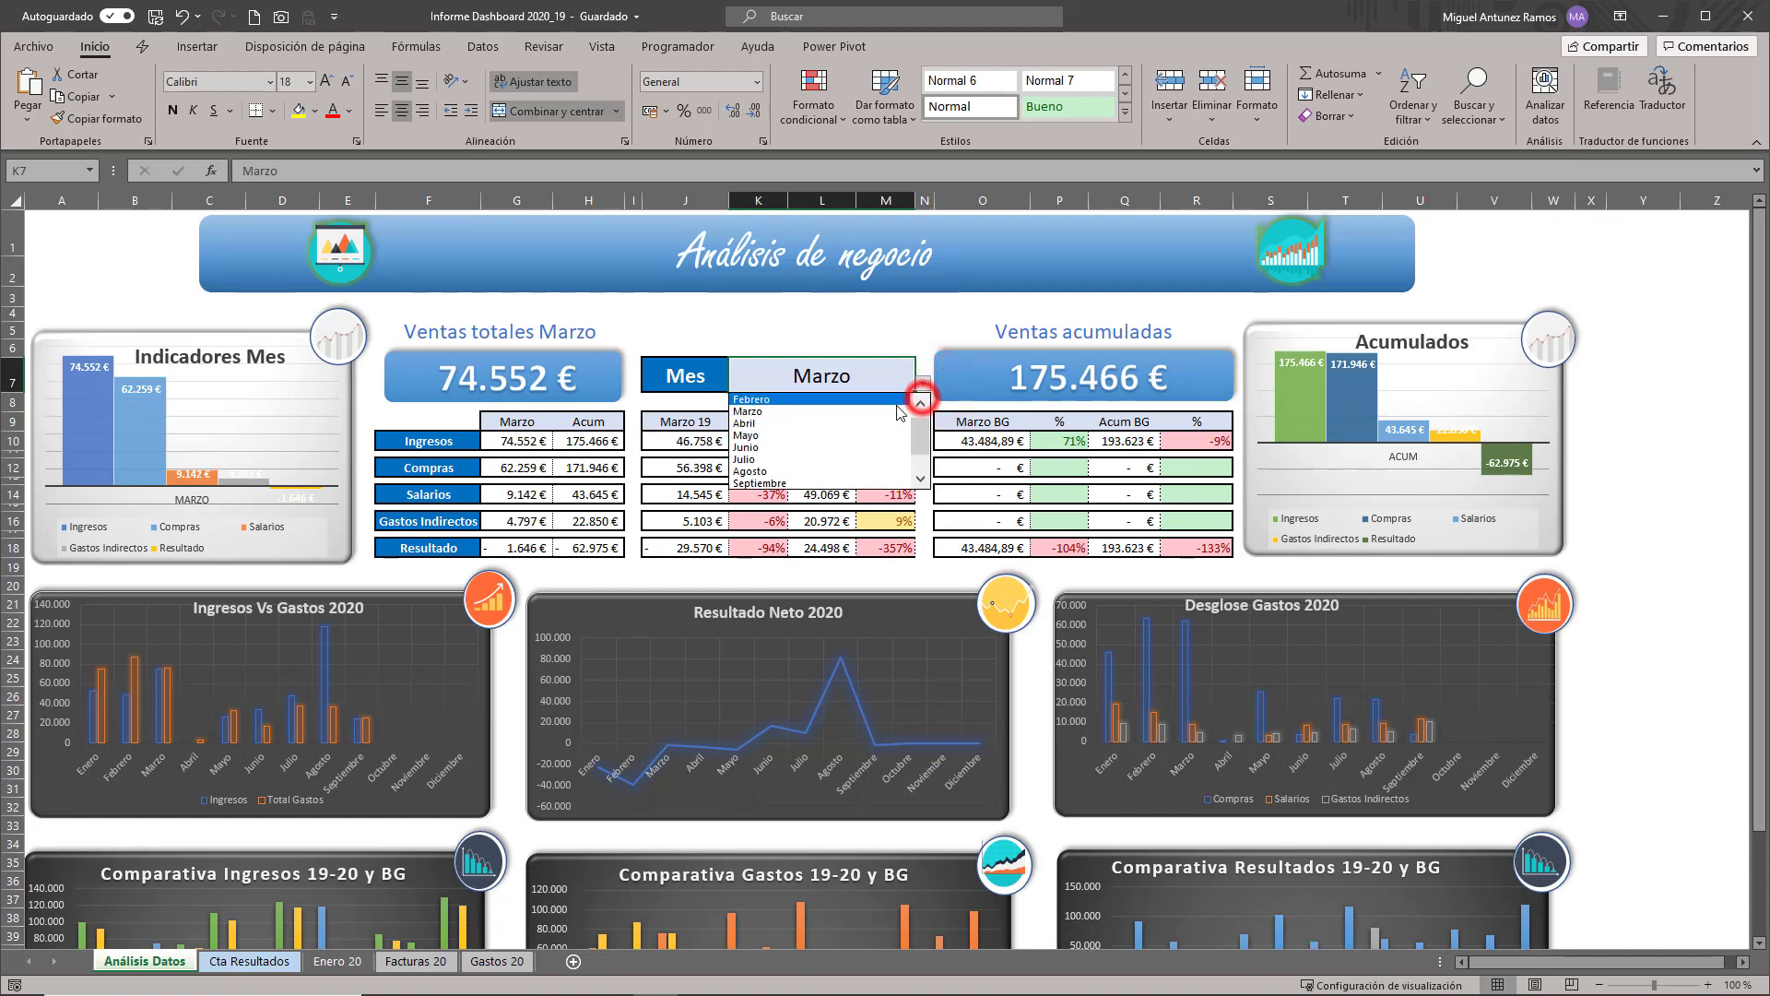
{"action": "left_click", "coordinate": [896, 401]}
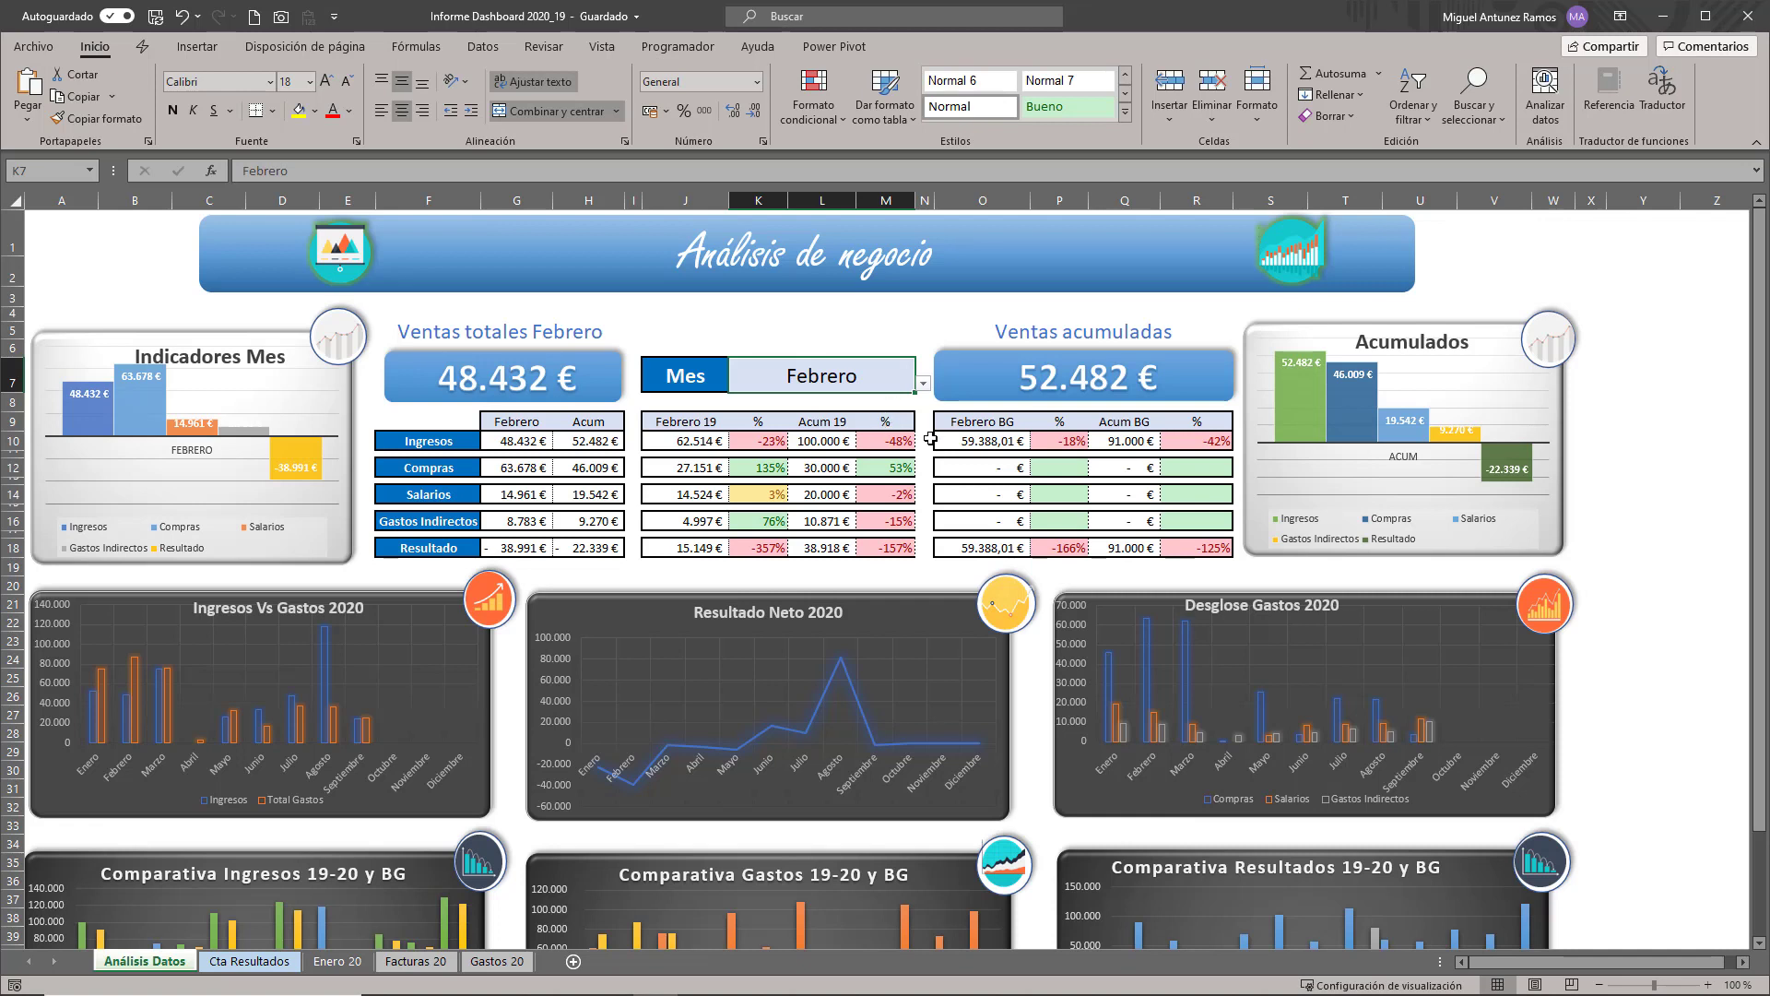
- Compare the Febrero figures in G10:G18 with the percentage variations in K10:K18 and the accumulated ones in column M
{"action": "left_click_drag", "start_coordinate": [769, 440], "coordinate": [769, 496]}
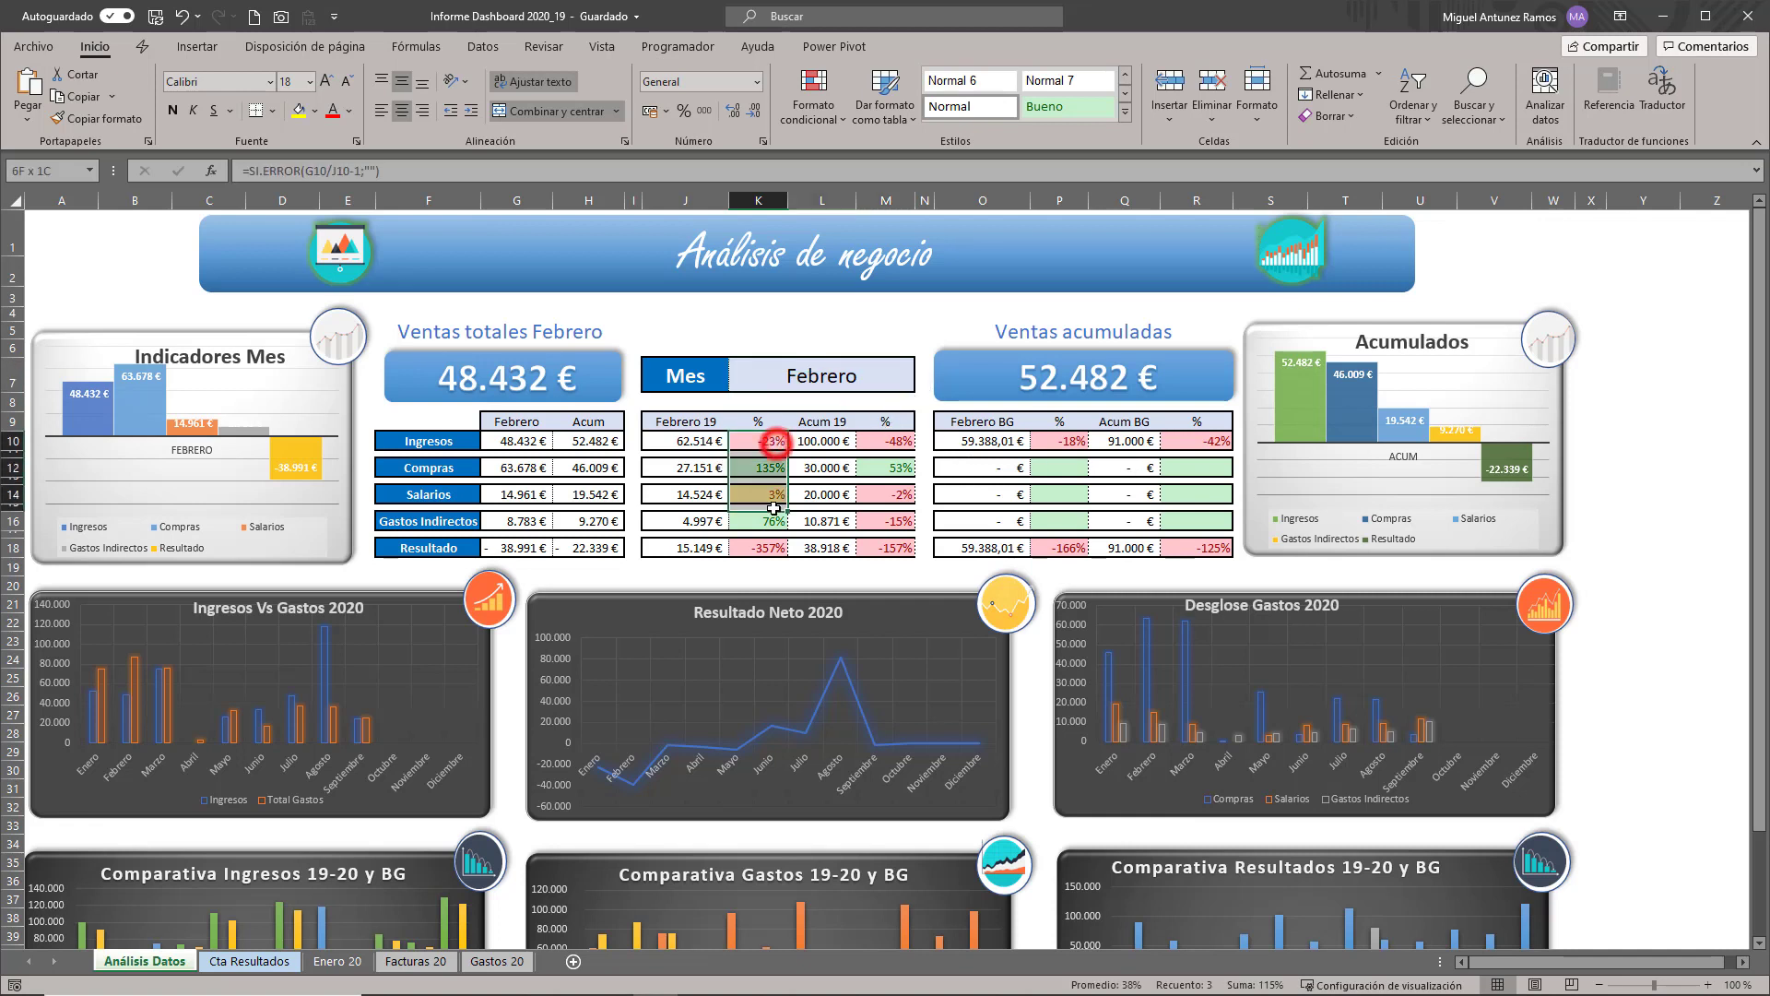
{"action": "left_click_drag", "start_coordinate": [870, 441], "coordinate": [878, 464]}
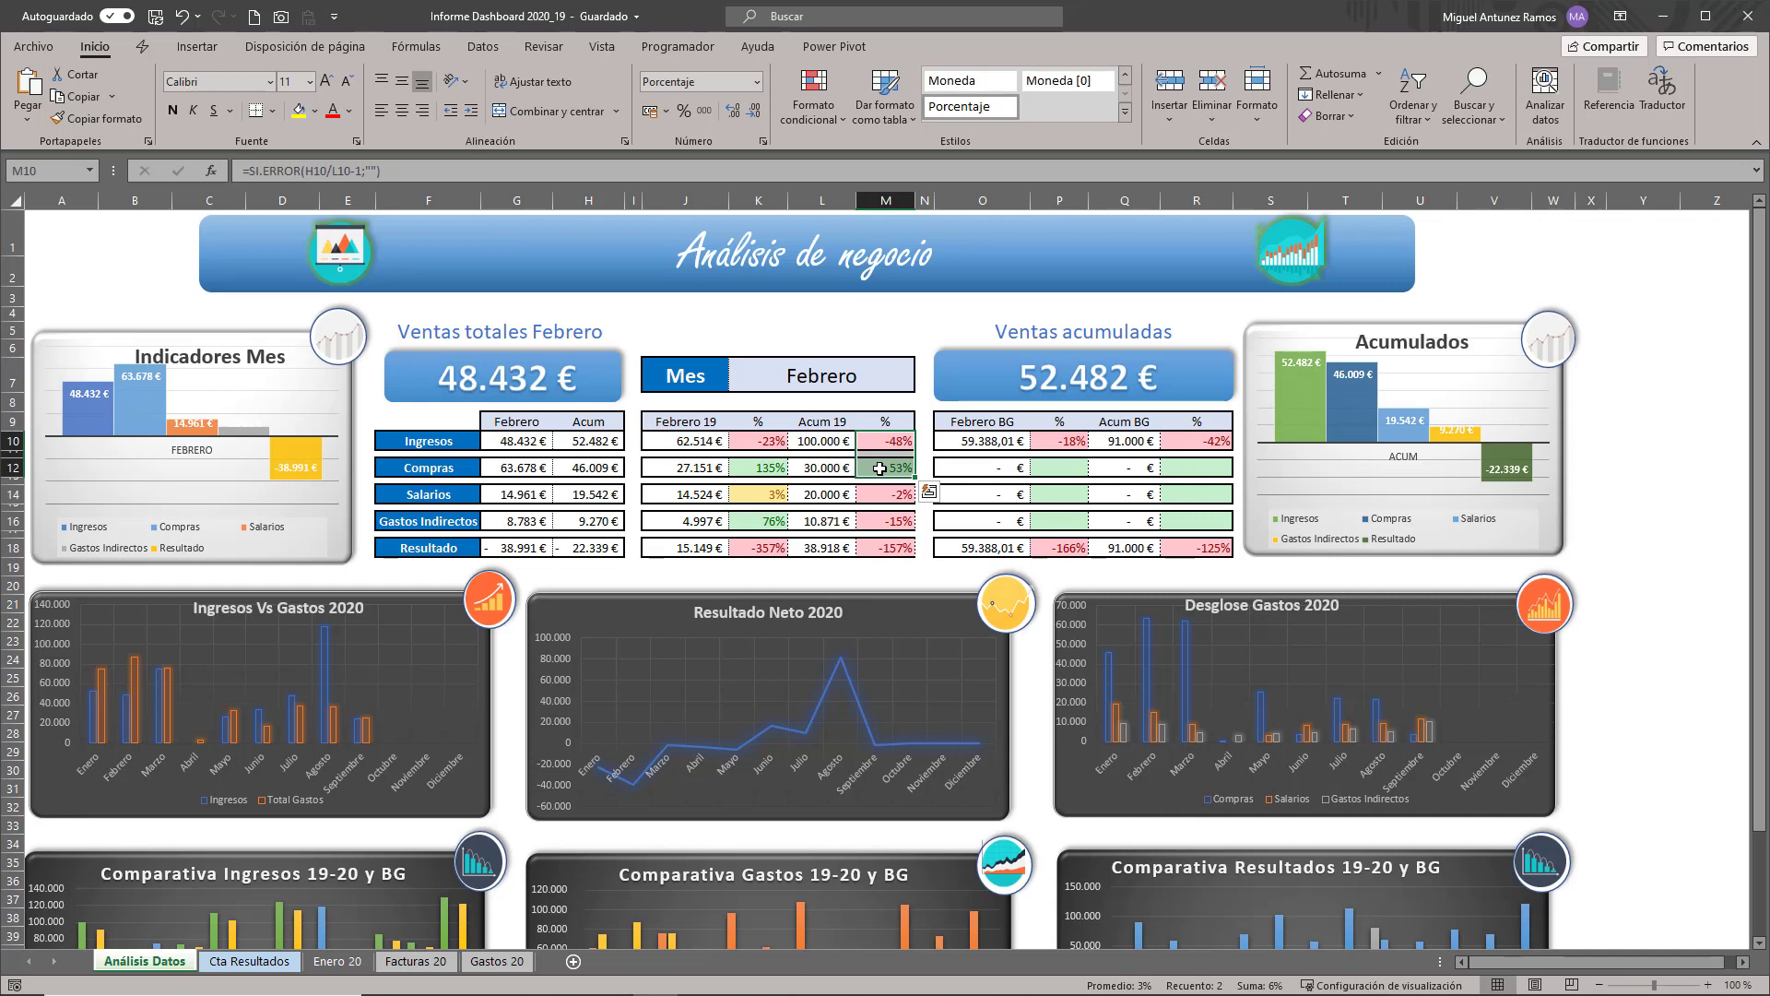
{"action": "left_click_drag", "start_coordinate": [517, 441], "coordinate": [509, 522]}
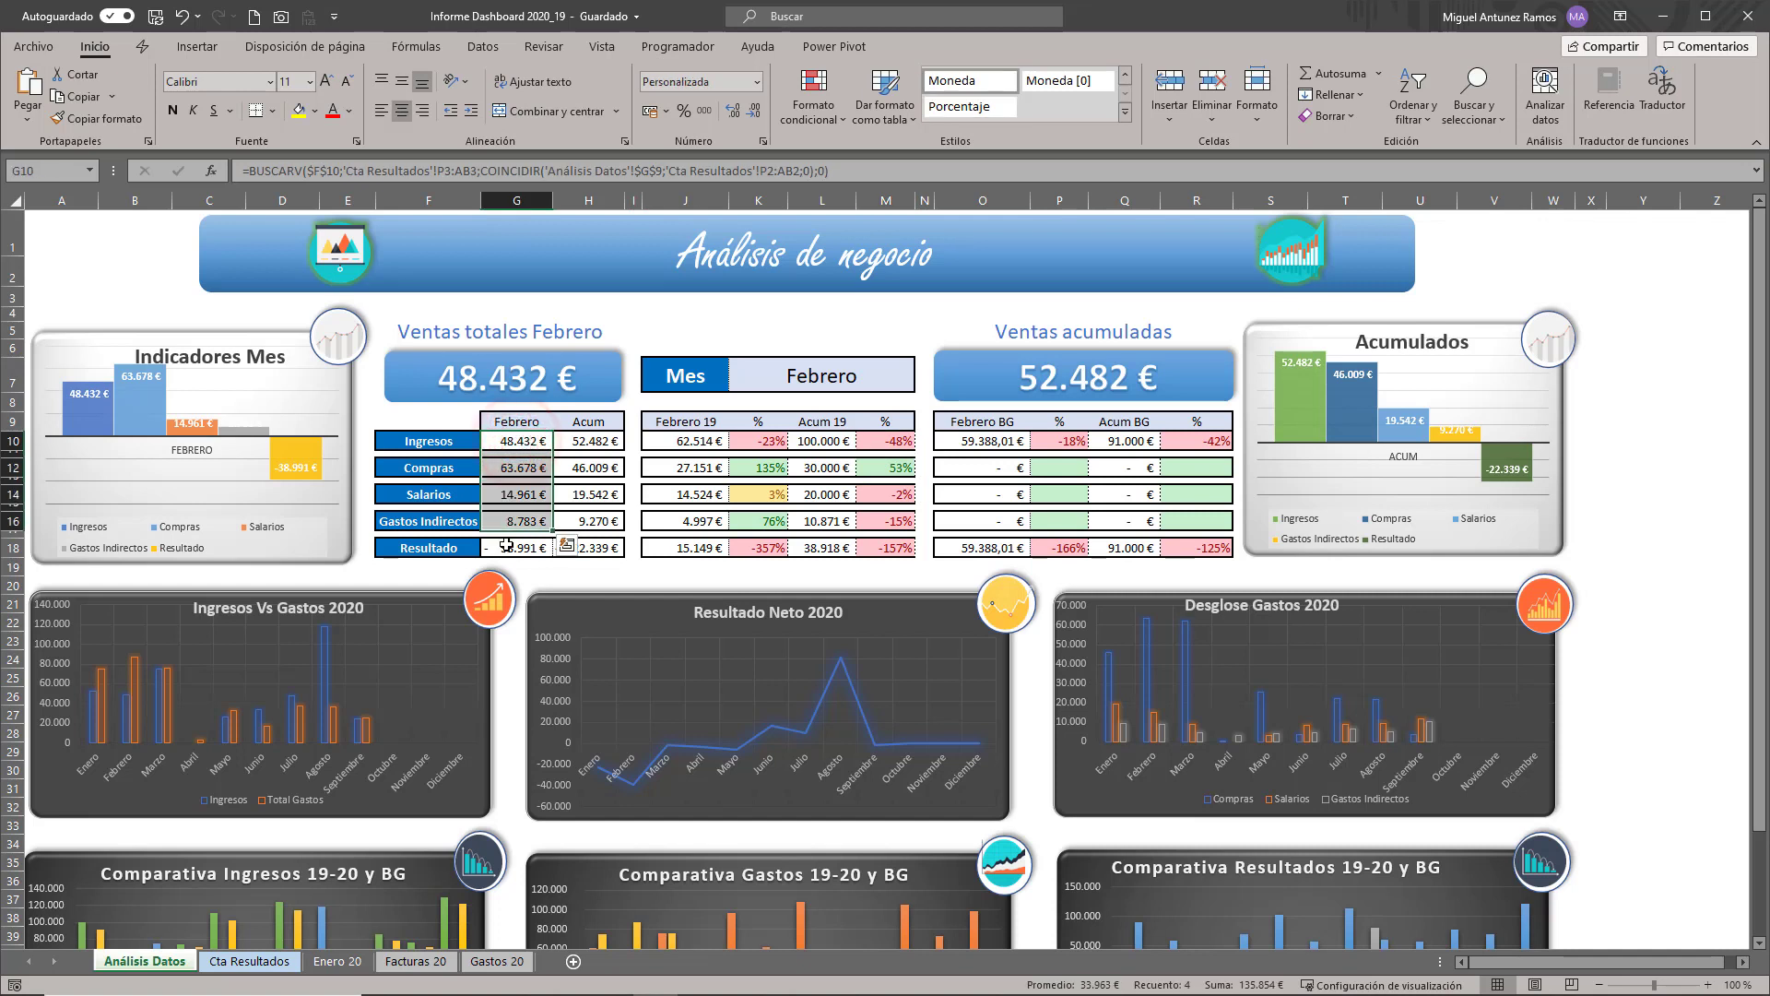
{"action": "left_click", "coordinate": [506, 546]}
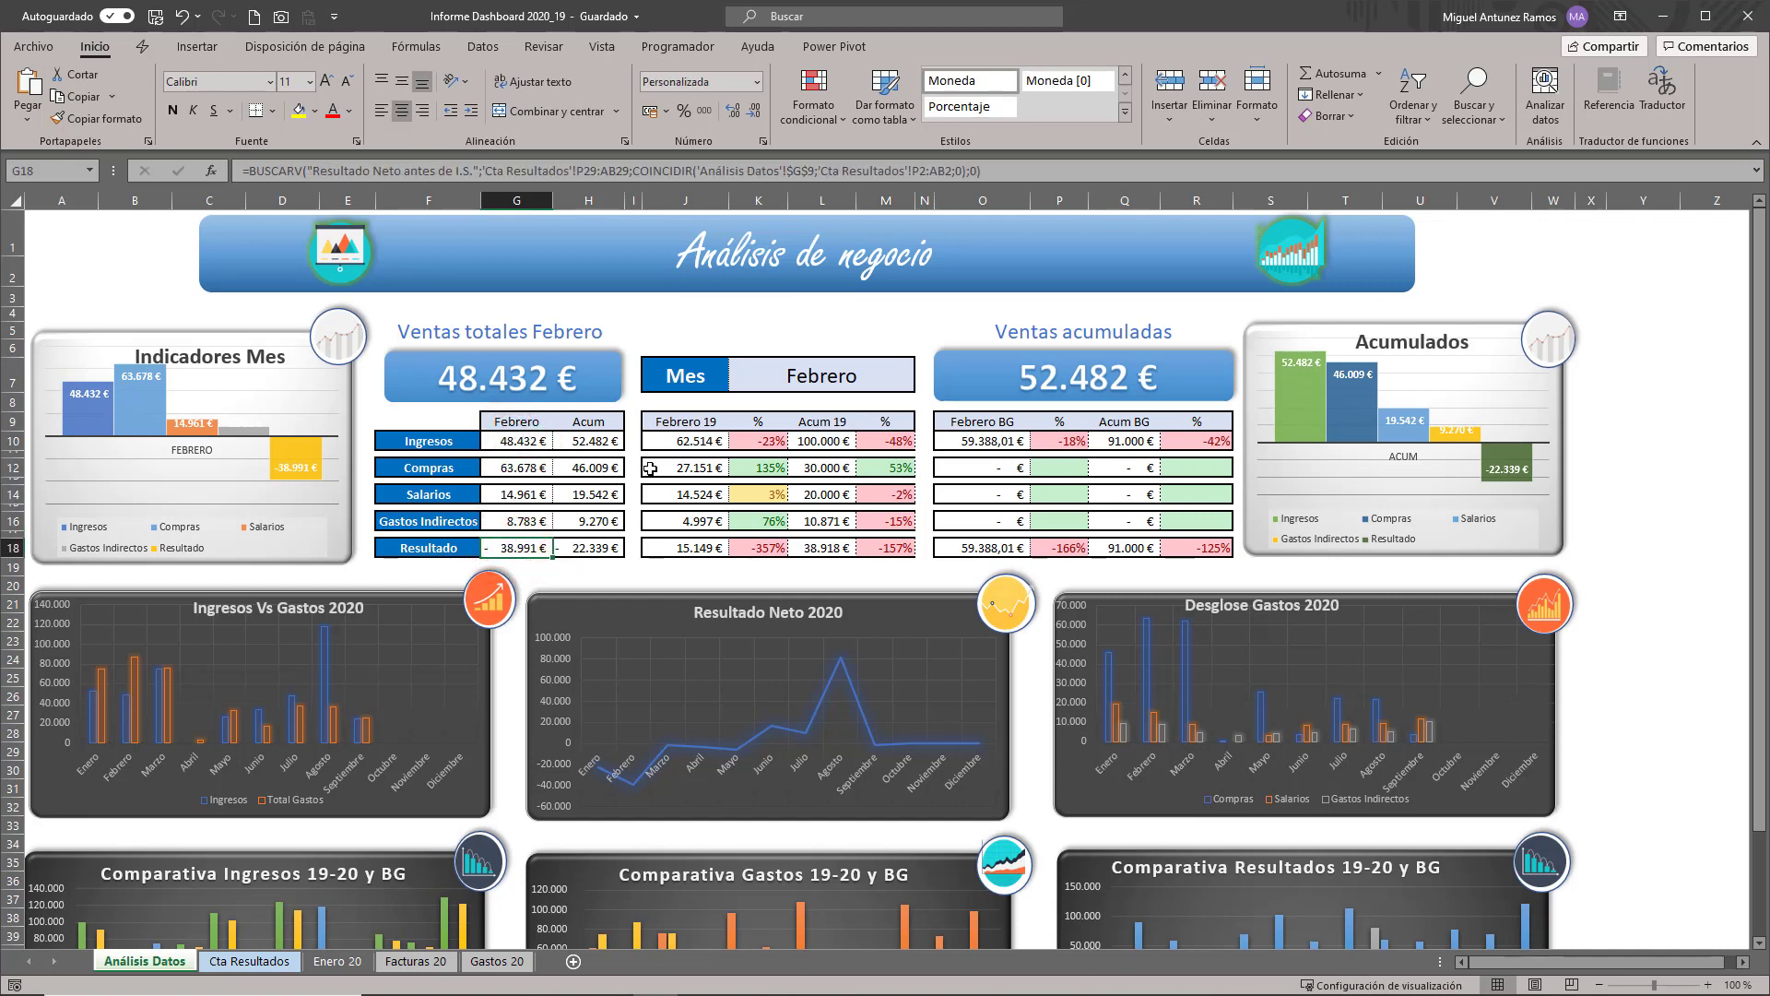
{"action": "left_click_drag", "start_coordinate": [763, 440], "coordinate": [751, 543]}
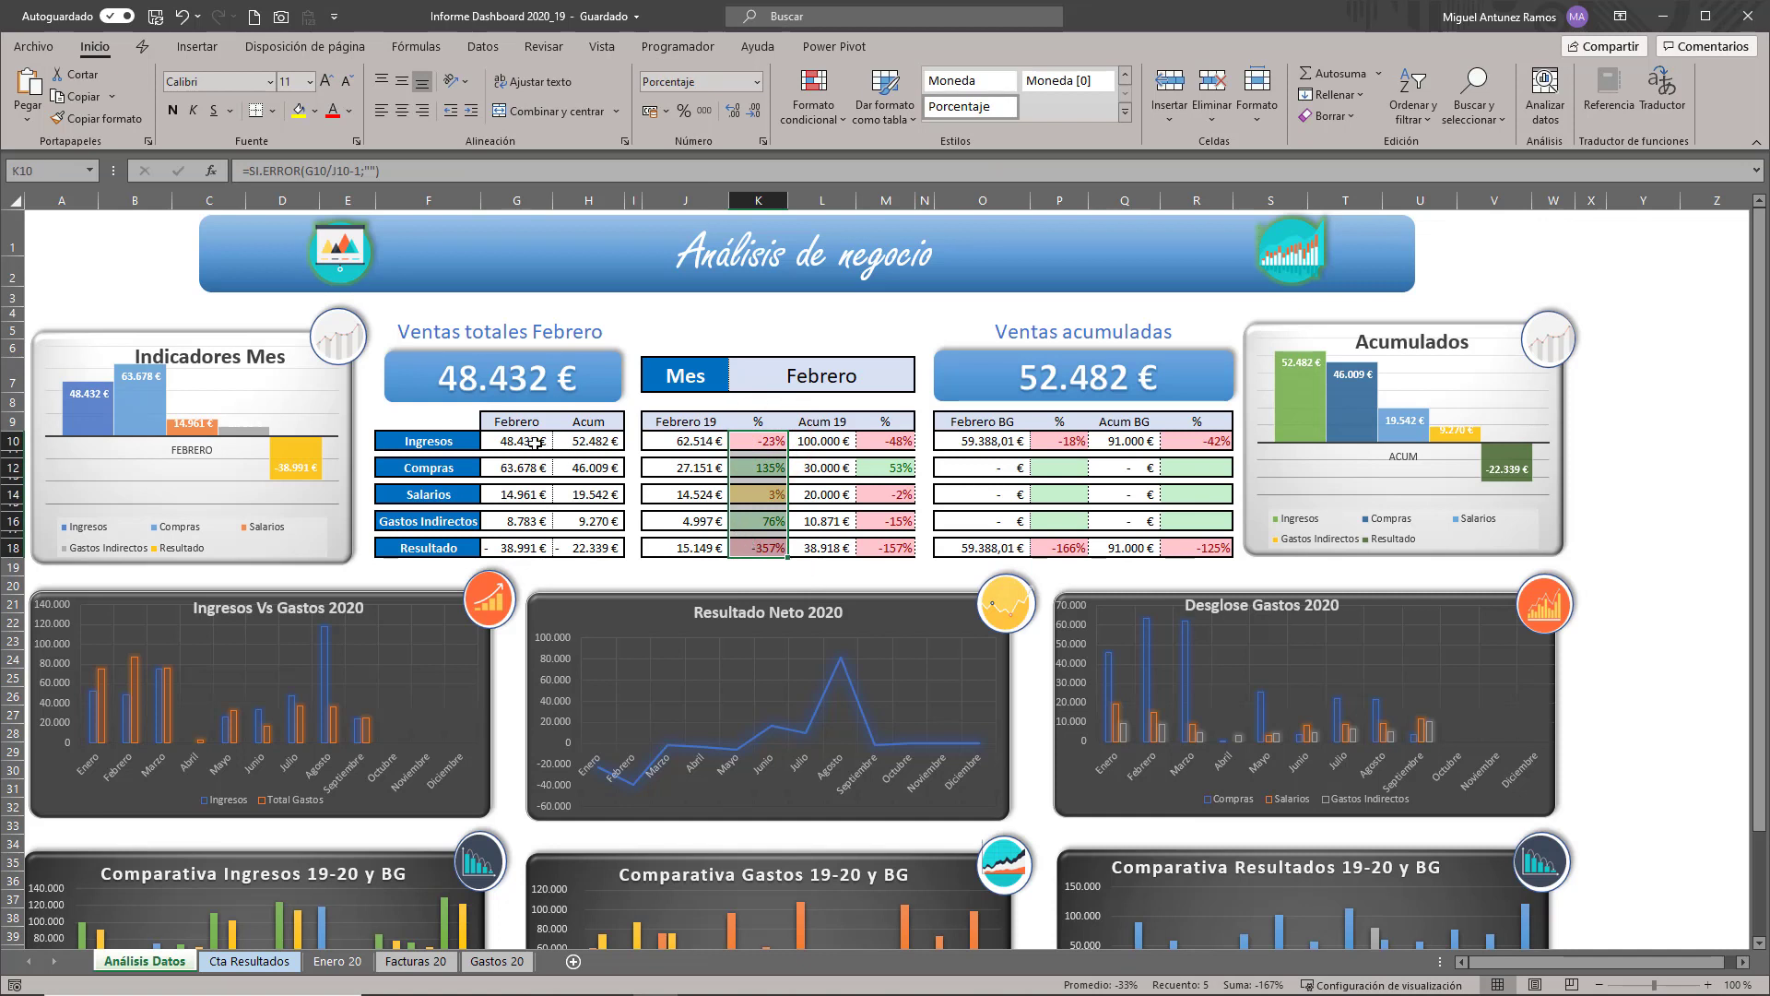
{"action": "left_click_drag", "start_coordinate": [533, 441], "coordinate": [542, 548]}
{"action": "left_click_drag", "start_coordinate": [529, 440], "coordinate": [527, 534]}
{"action": "left_click_drag", "start_coordinate": [760, 443], "coordinate": [773, 545]}
- Point out the Ingresos, Compras, Salarios, Gastos Indirectos and Resultado rows one by one, and view the charts below
{"action": "left_click", "coordinate": [447, 442]}
{"action": "left_click_drag", "start_coordinate": [444, 466], "coordinate": [443, 516]}
{"action": "left_click", "coordinate": [429, 467]}
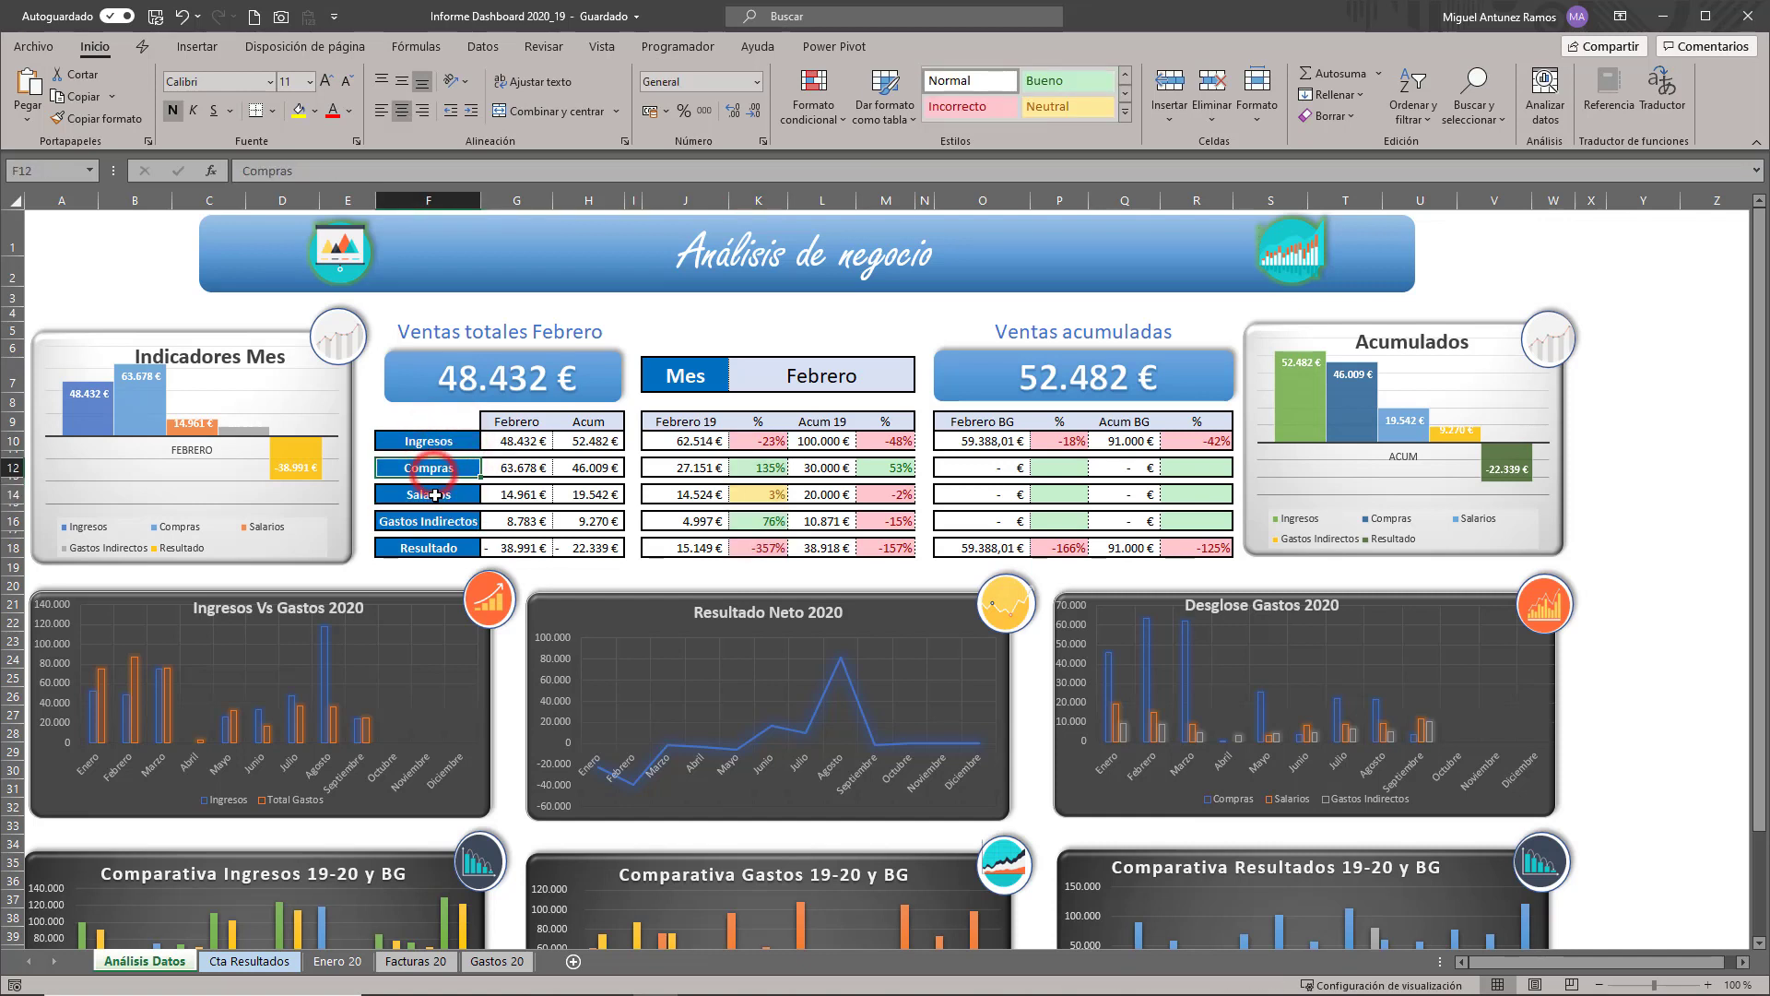
{"action": "left_click", "coordinate": [450, 493]}
{"action": "left_click", "coordinate": [436, 521]}
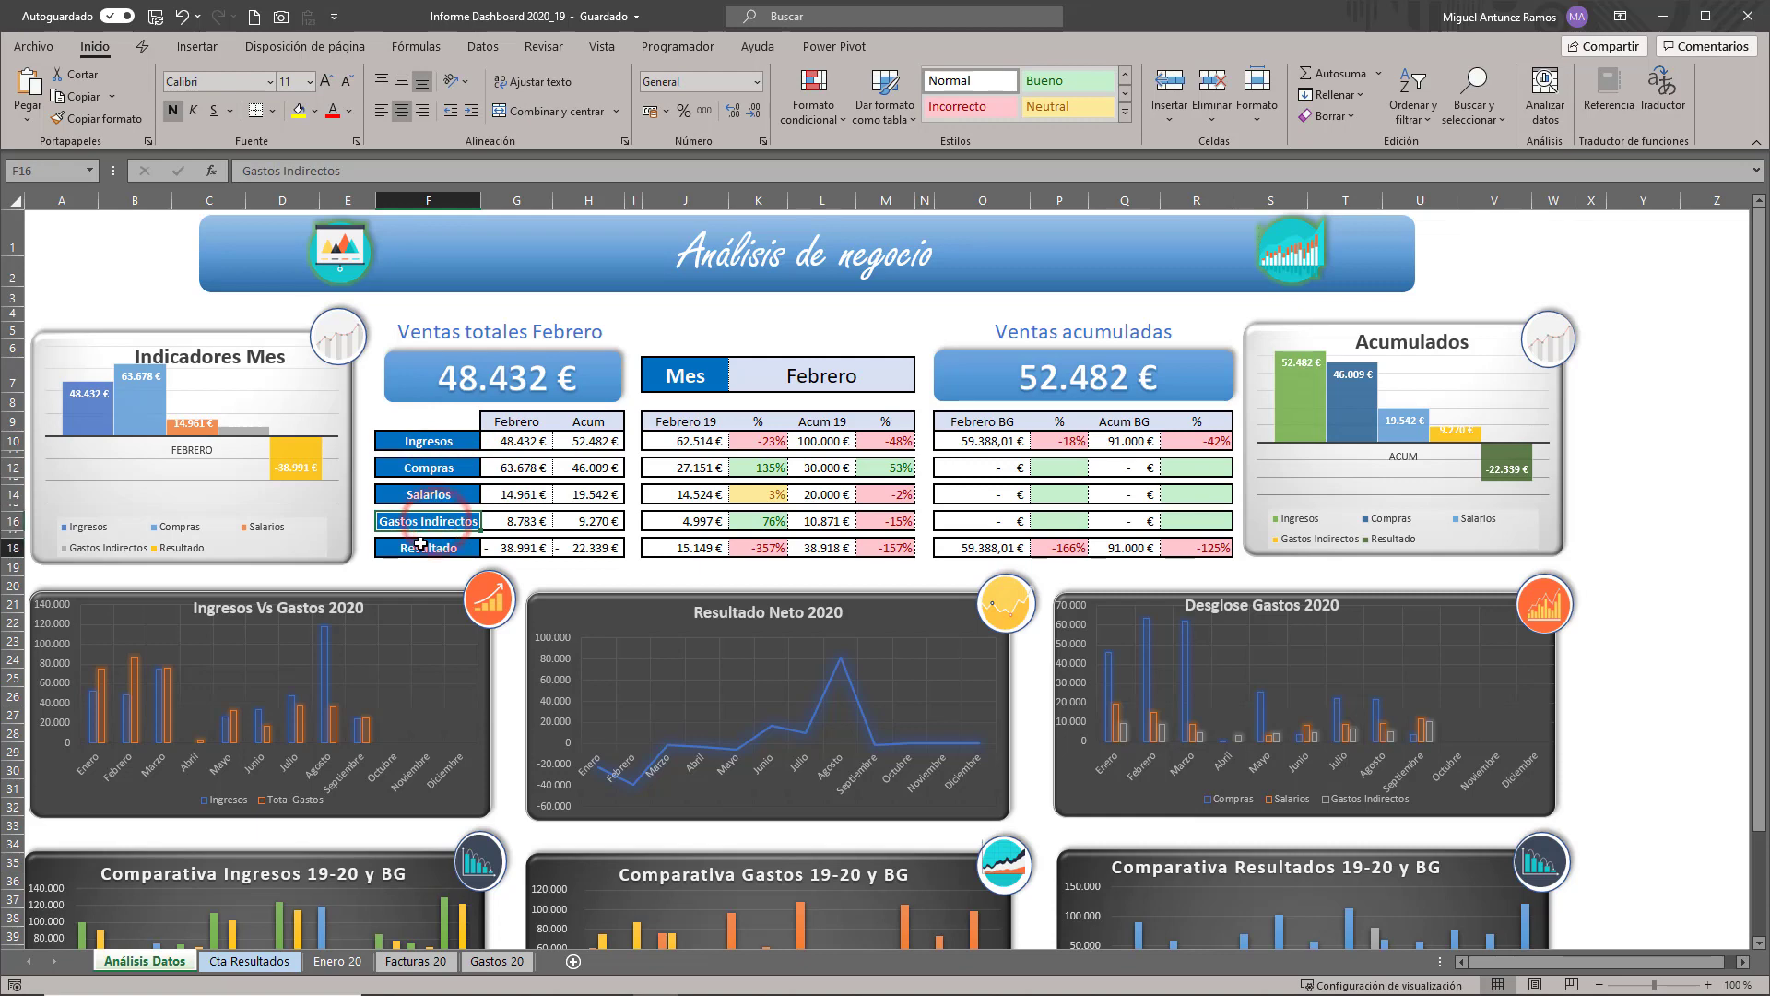
{"action": "left_click_drag", "start_coordinate": [422, 549], "coordinate": [491, 553]}
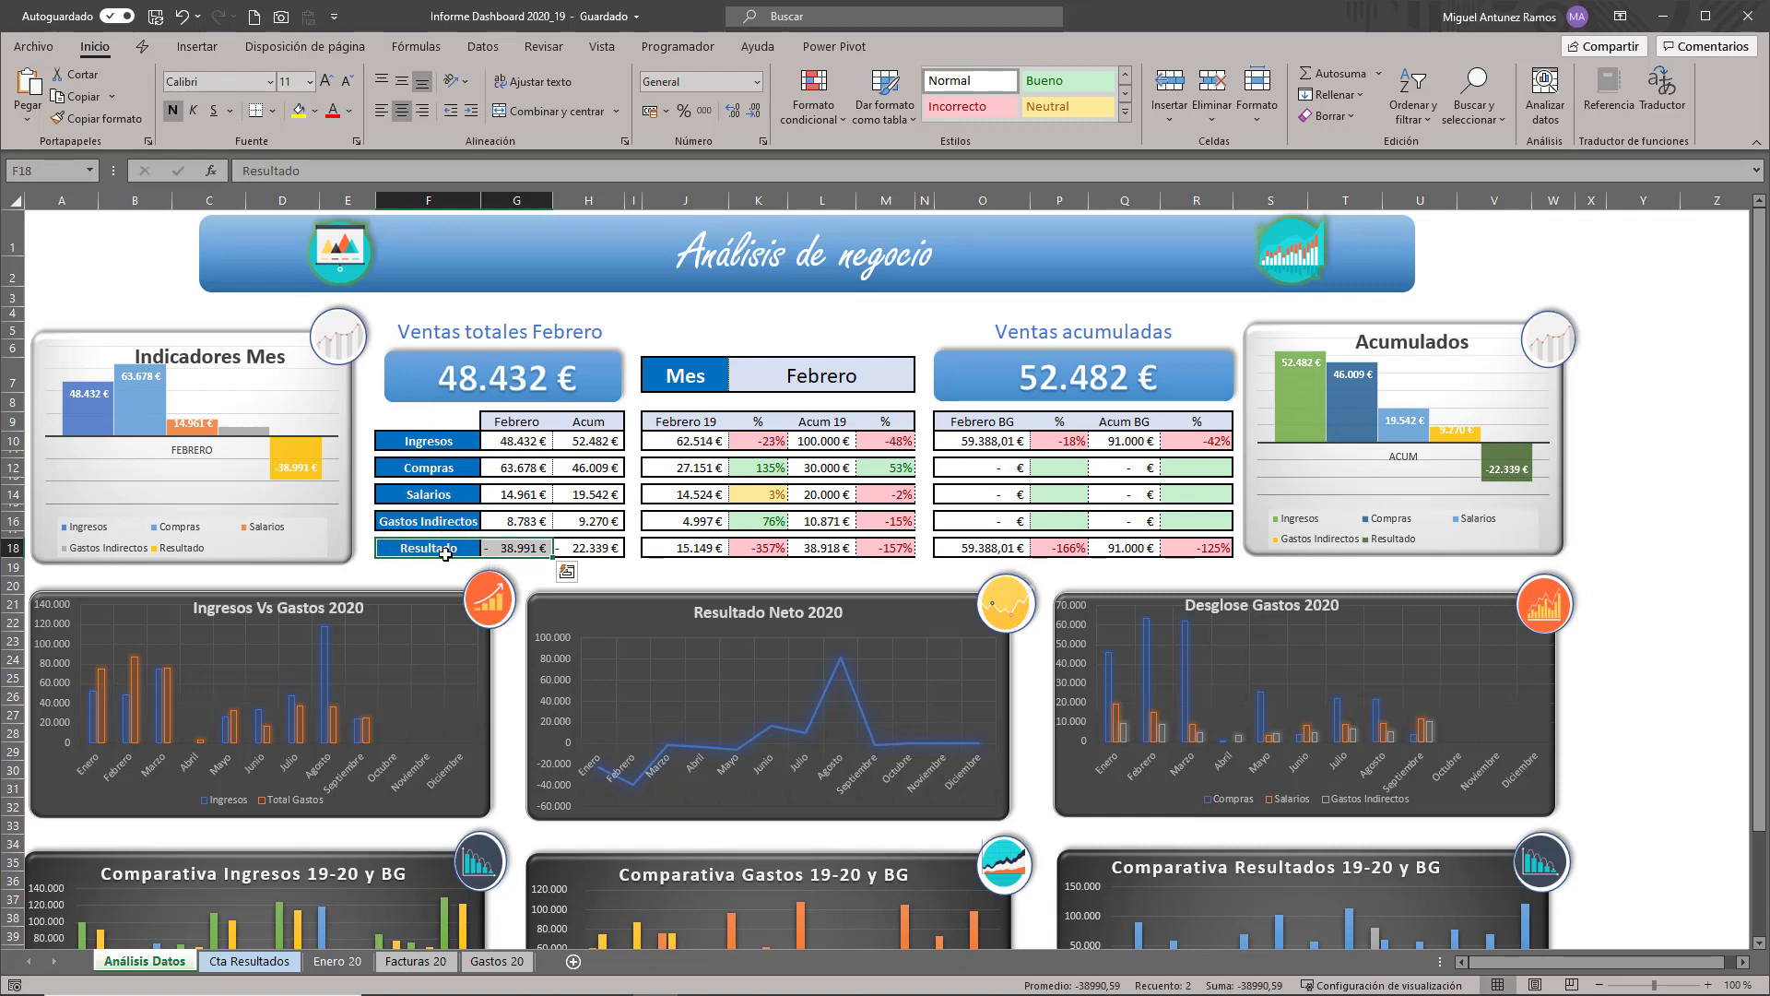
{"action": "scroll", "coordinate": [448, 684], "scroll_direction": "down", "scroll_amount": 1}
{"action": "scroll", "coordinate": [448, 684], "scroll_direction": "down", "scroll_amount": 1}
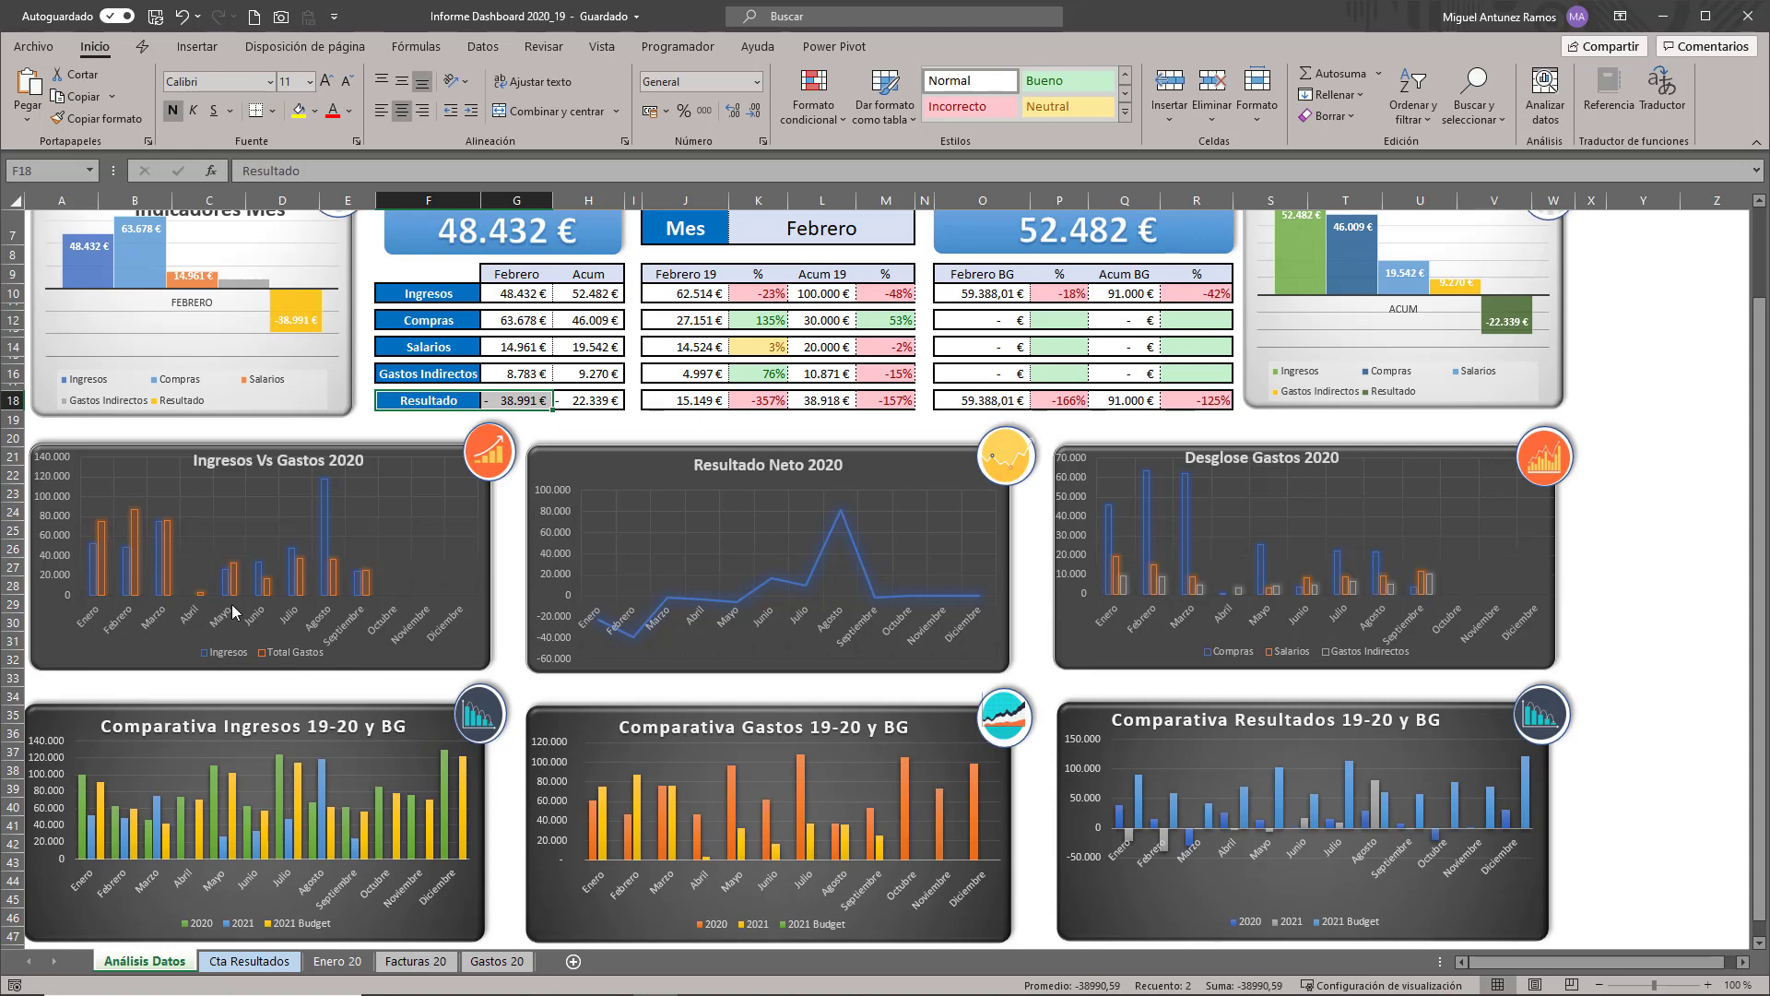
- Apply green gradient data bars to the 2020 indirect expense detail in B13:M19 of Cta Resultados and select M19
{"action": "left_click", "coordinate": [247, 961]}
{"action": "left_click_drag", "start_coordinate": [348, 481], "coordinate": [1254, 615]}
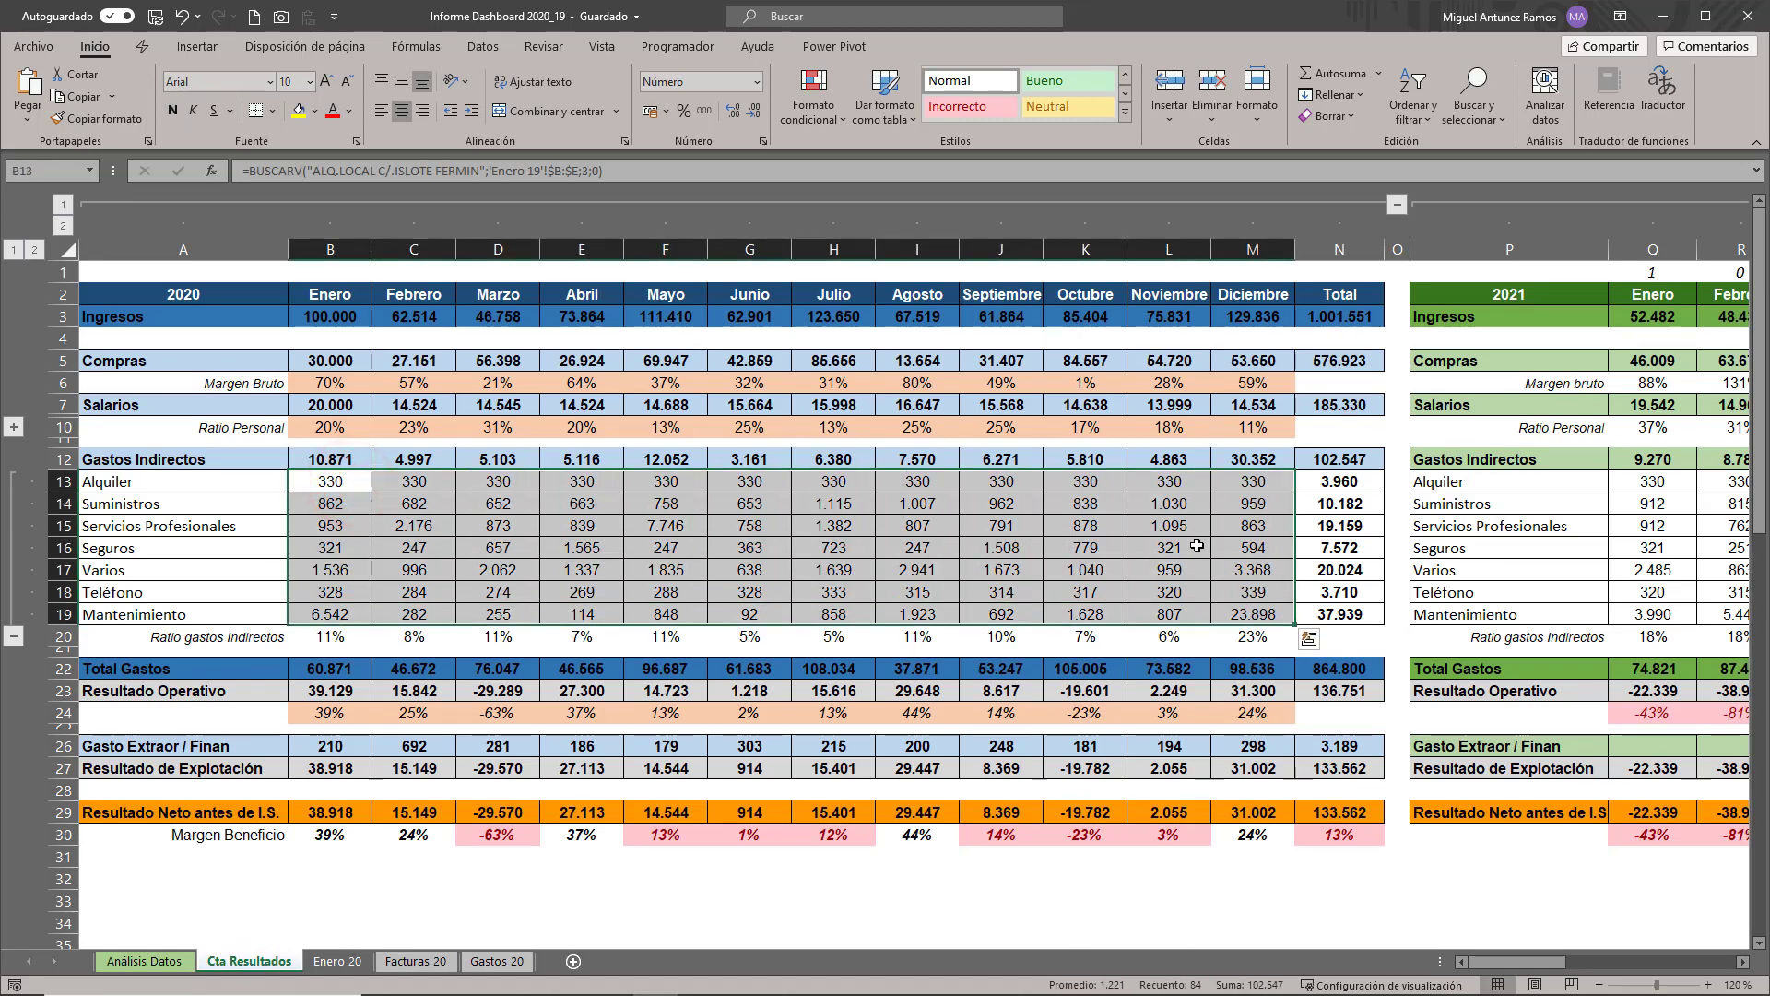
{"action": "left_click", "coordinate": [837, 119]}
{"action": "mouse_move", "coordinate": [922, 247]}
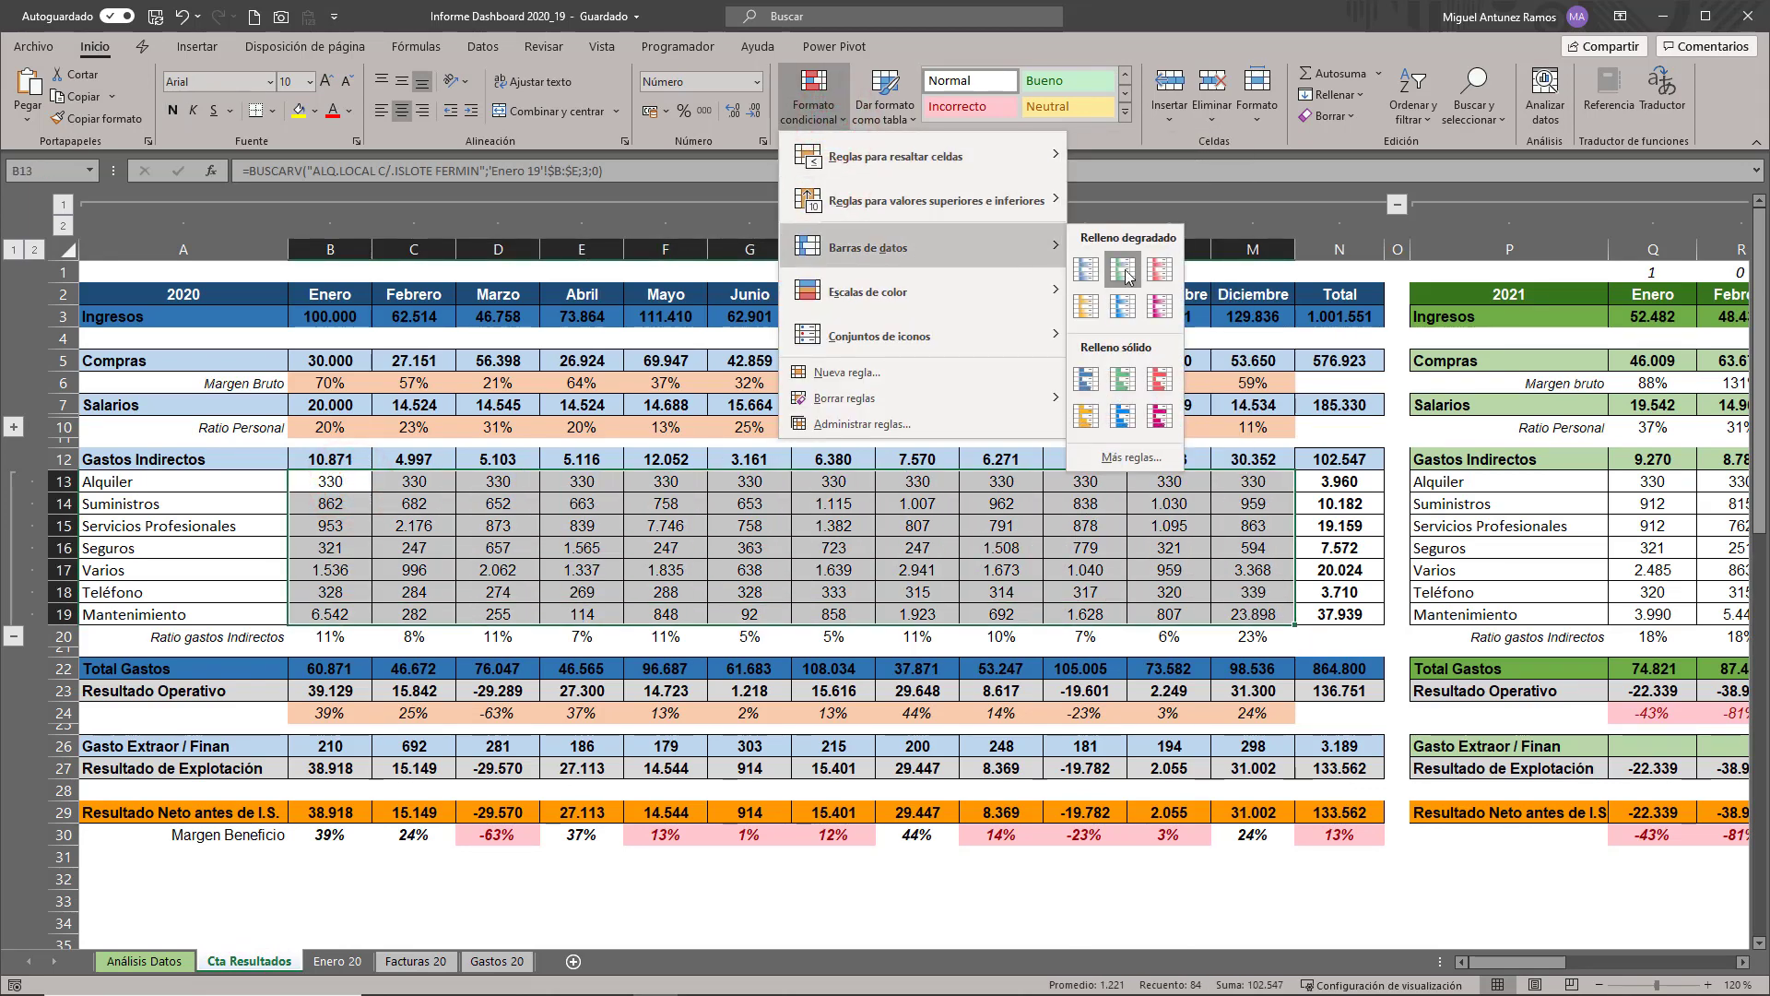
{"action": "left_click", "coordinate": [1126, 275]}
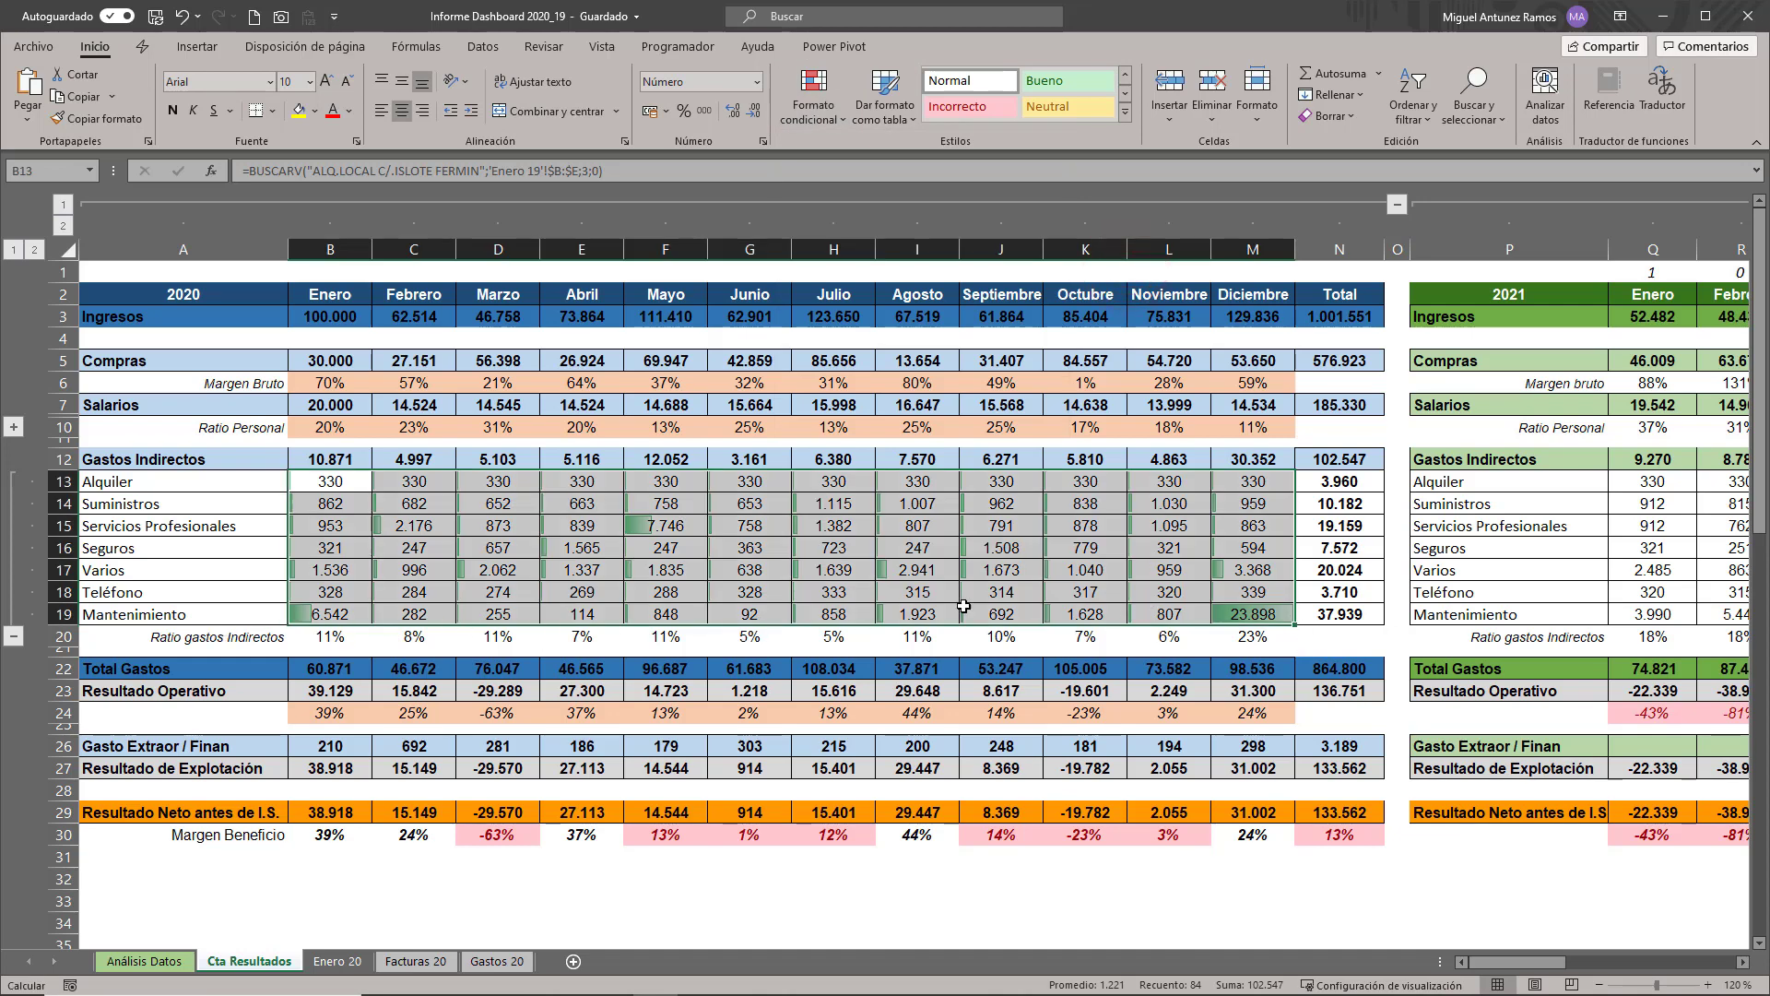
{"action": "left_click", "coordinate": [1256, 607]}
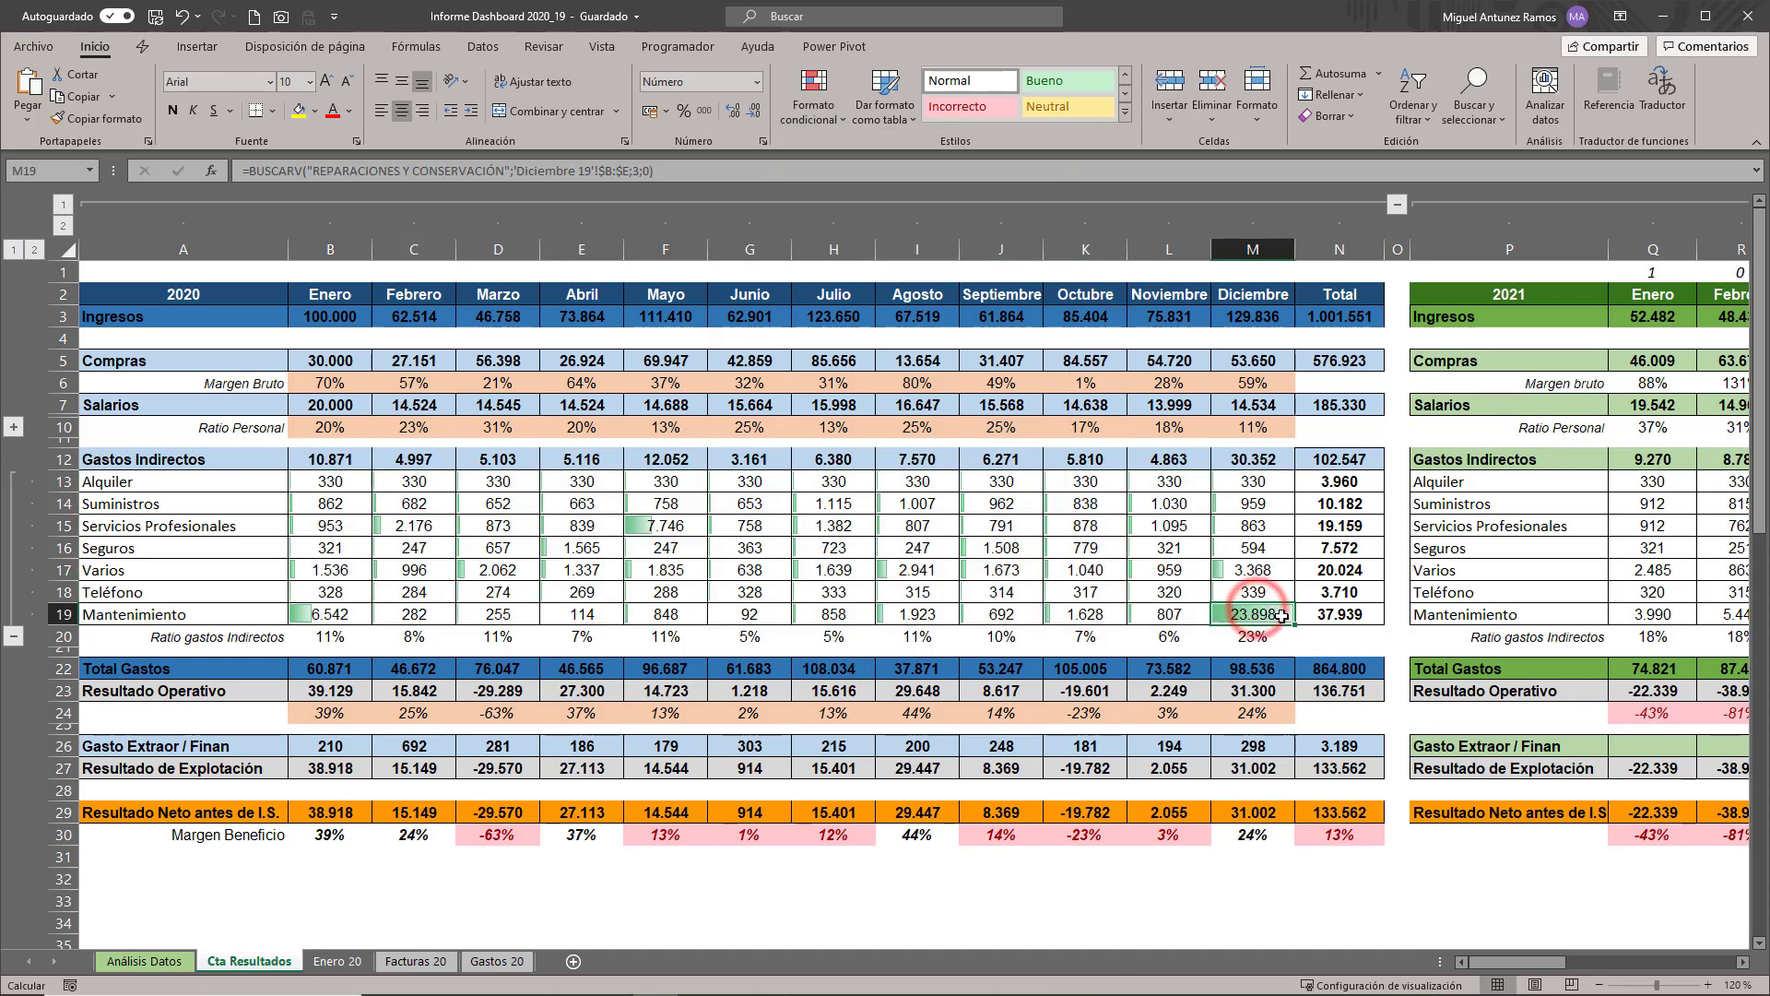
- Undo the data bars on the indirect expenses and select Mantenimiento for Diciembre in M19
{"action": "left_click", "coordinate": [182, 16]}
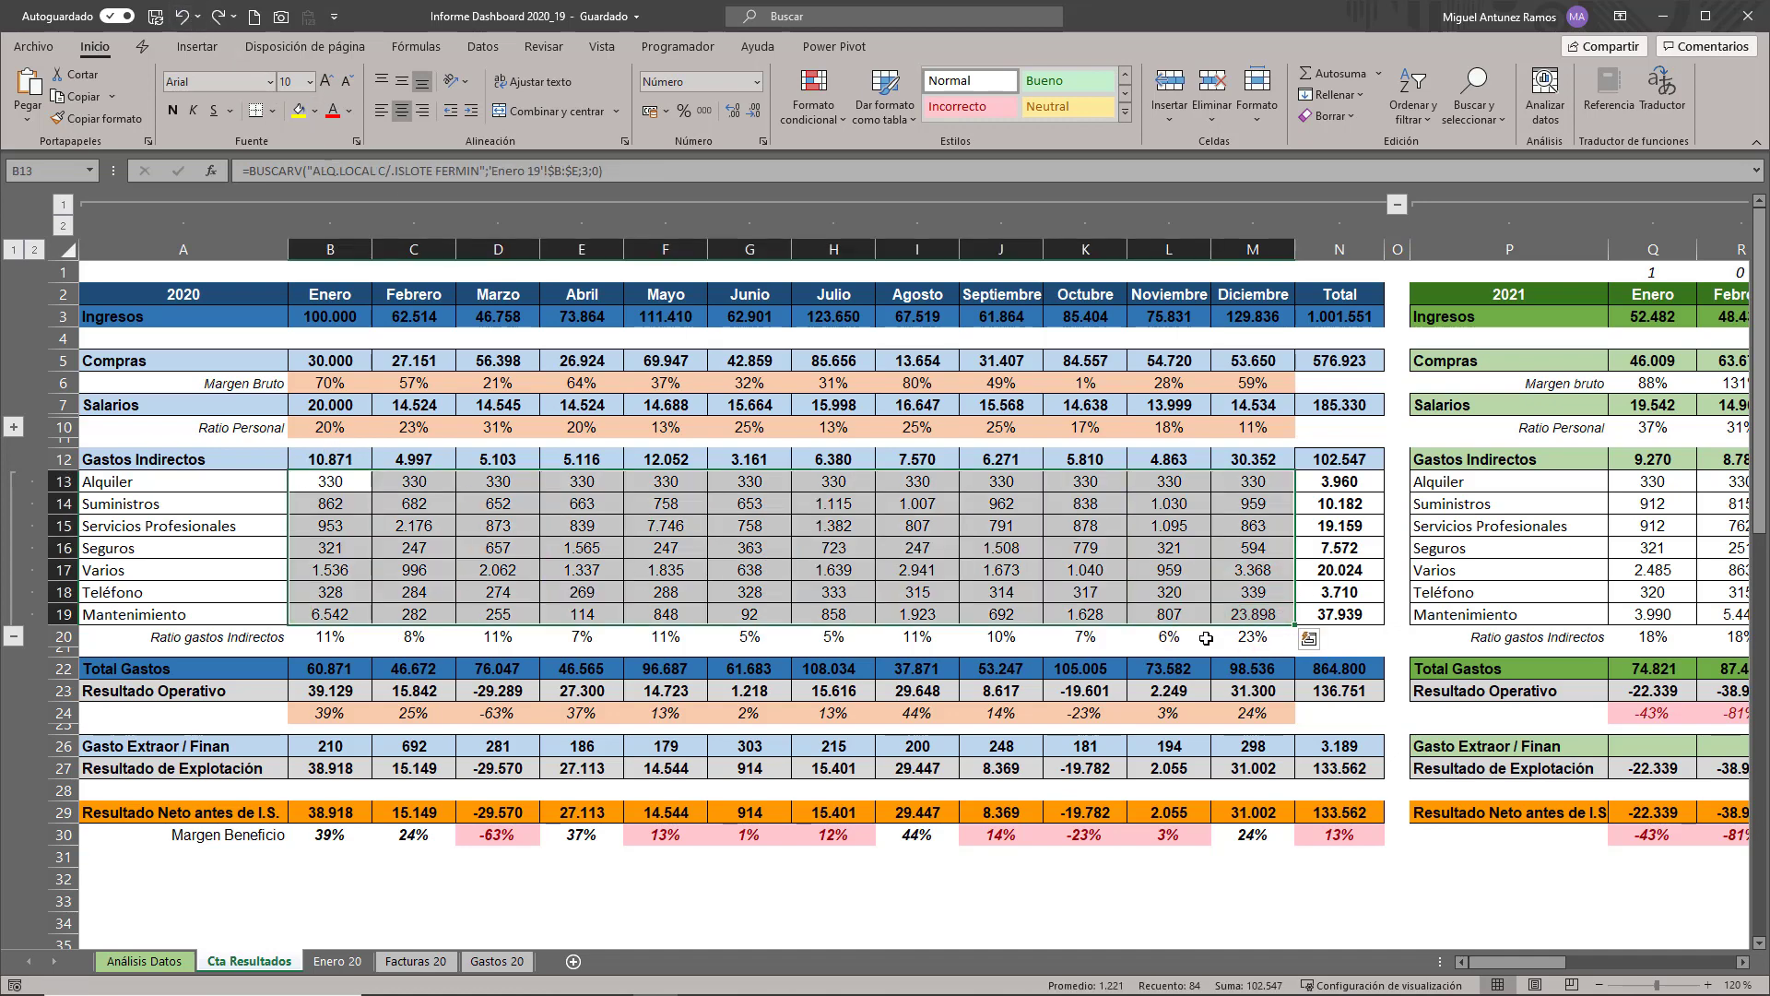
{"action": "left_click", "coordinate": [1268, 615]}
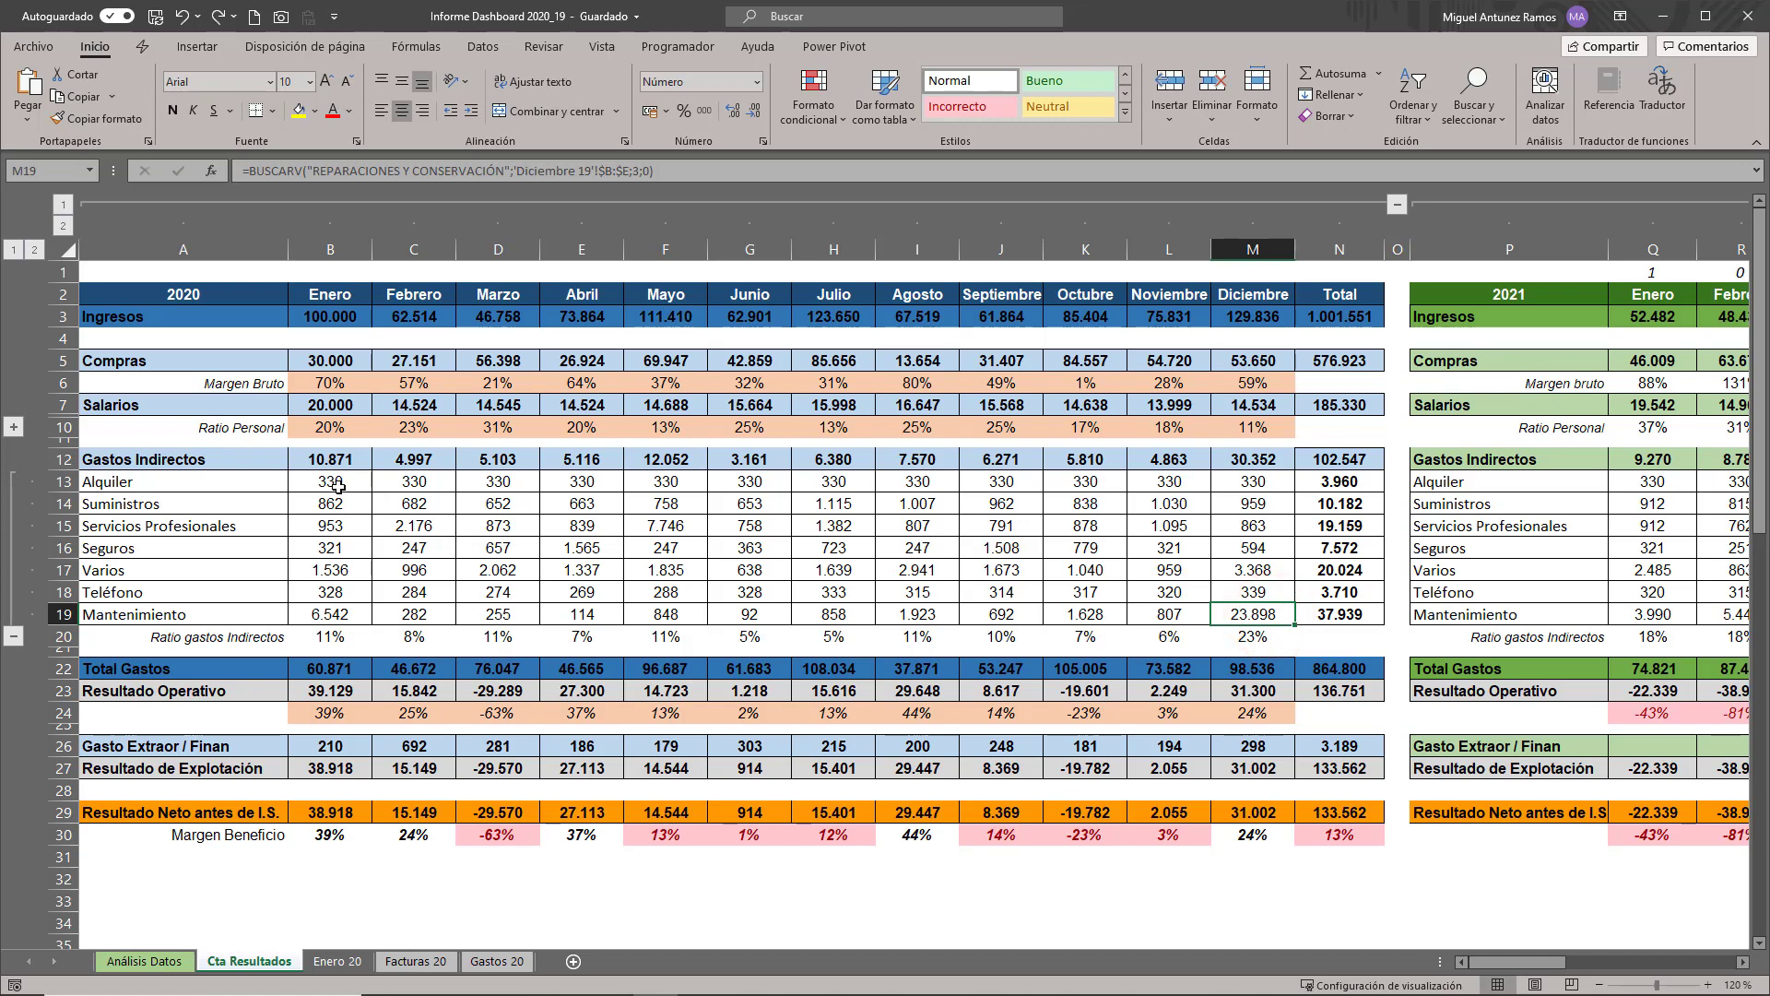
- Highlight the 2020 indirect expense detail in B13:M19 and review the Comparativa Ingresos 19-20 y BG chart on Análisis Datos
{"action": "left_click_drag", "start_coordinate": [337, 487], "coordinate": [1245, 616]}
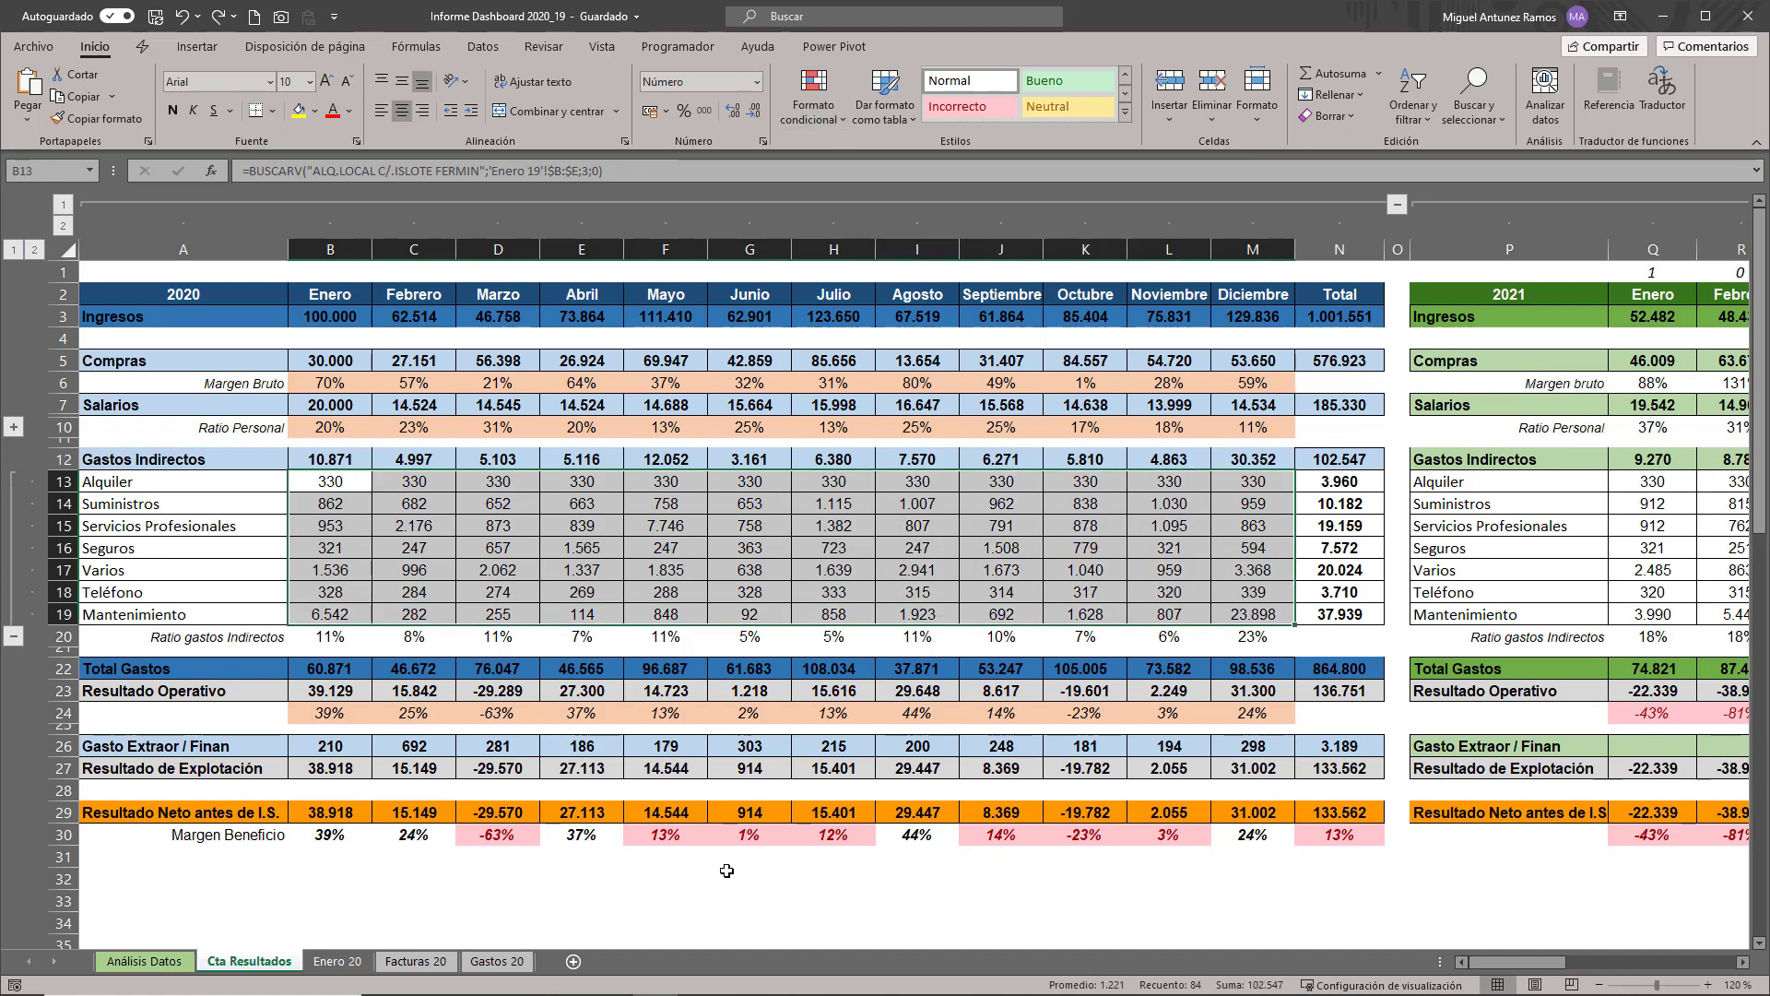
{"action": "left_click", "coordinate": [166, 961]}
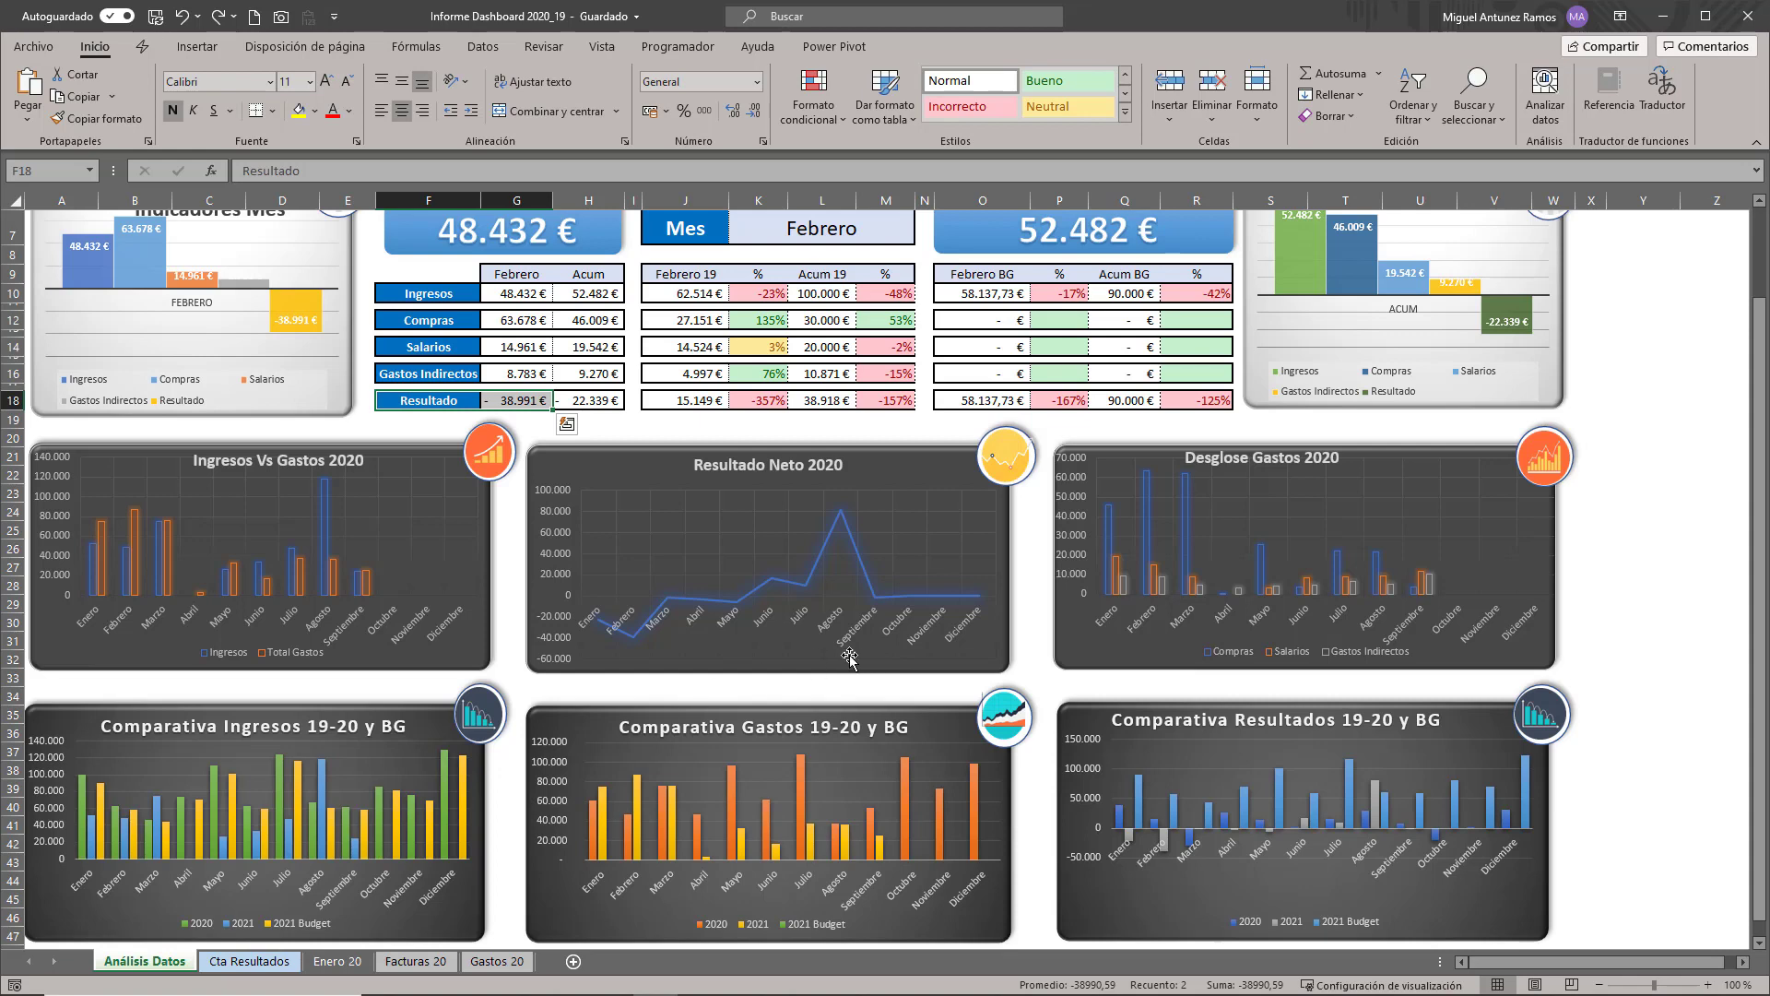
{"action": "scroll", "coordinate": [240, 714], "scroll_direction": "down", "scroll_amount": 1}
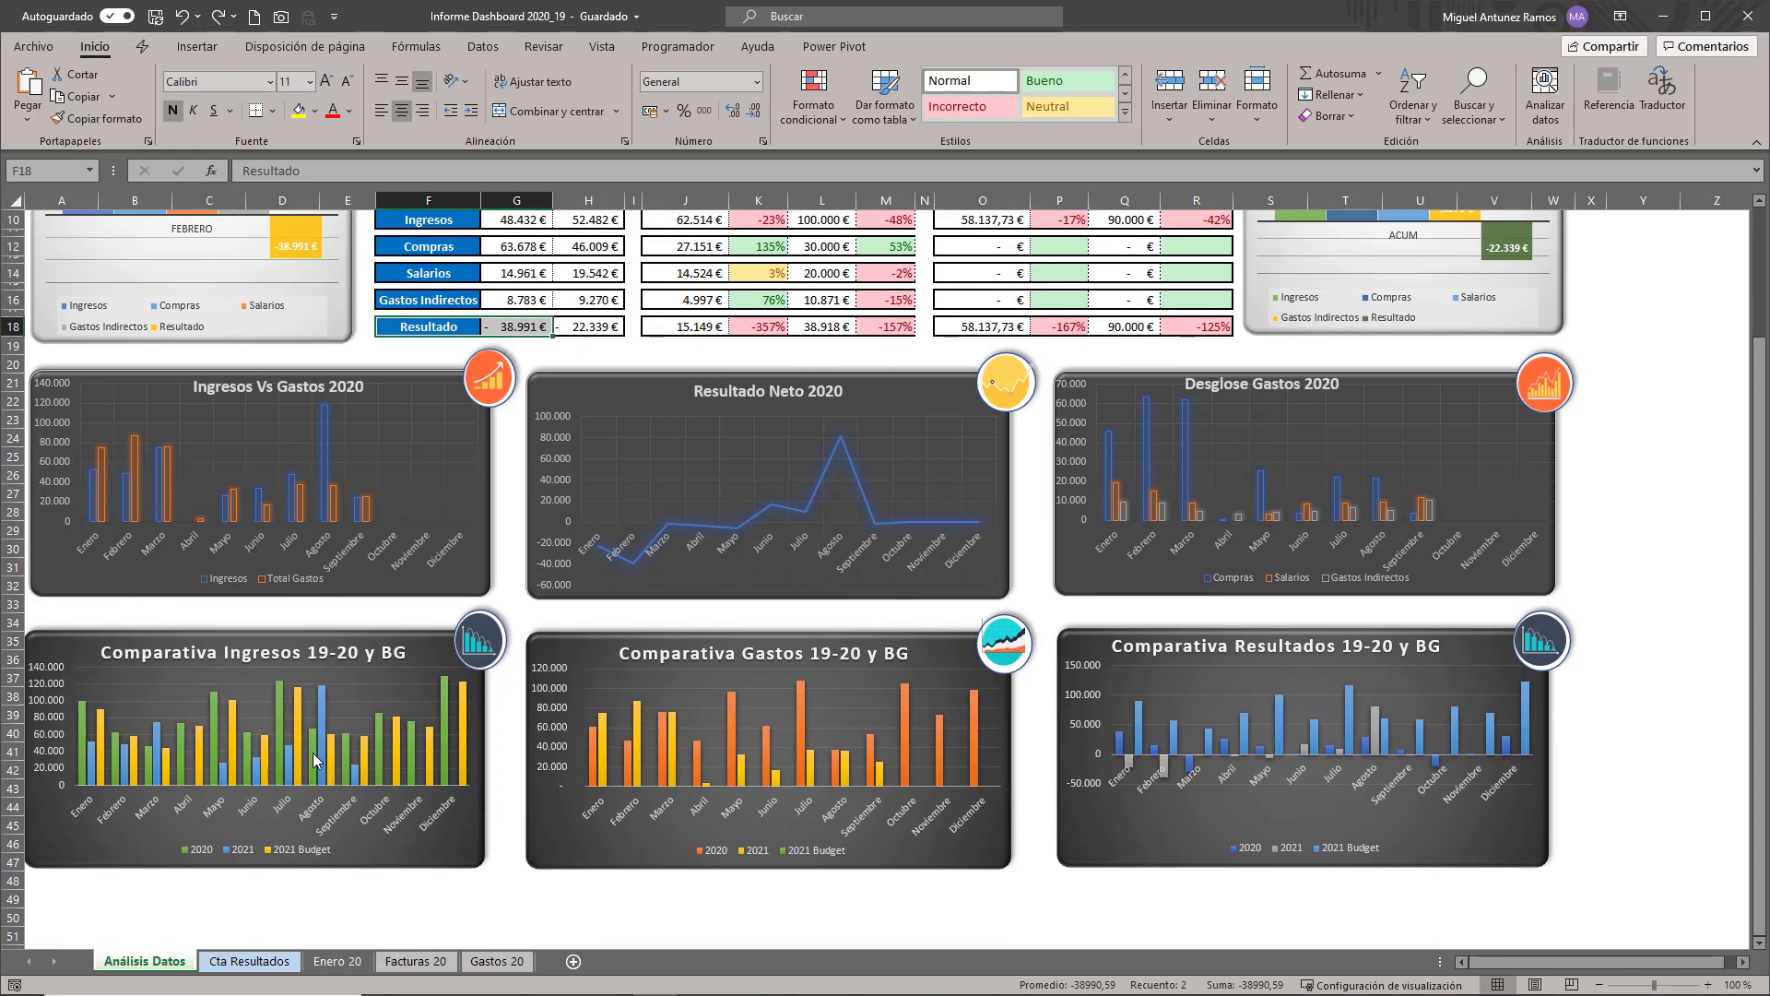
{"action": "mouse_move", "coordinate": [315, 759]}
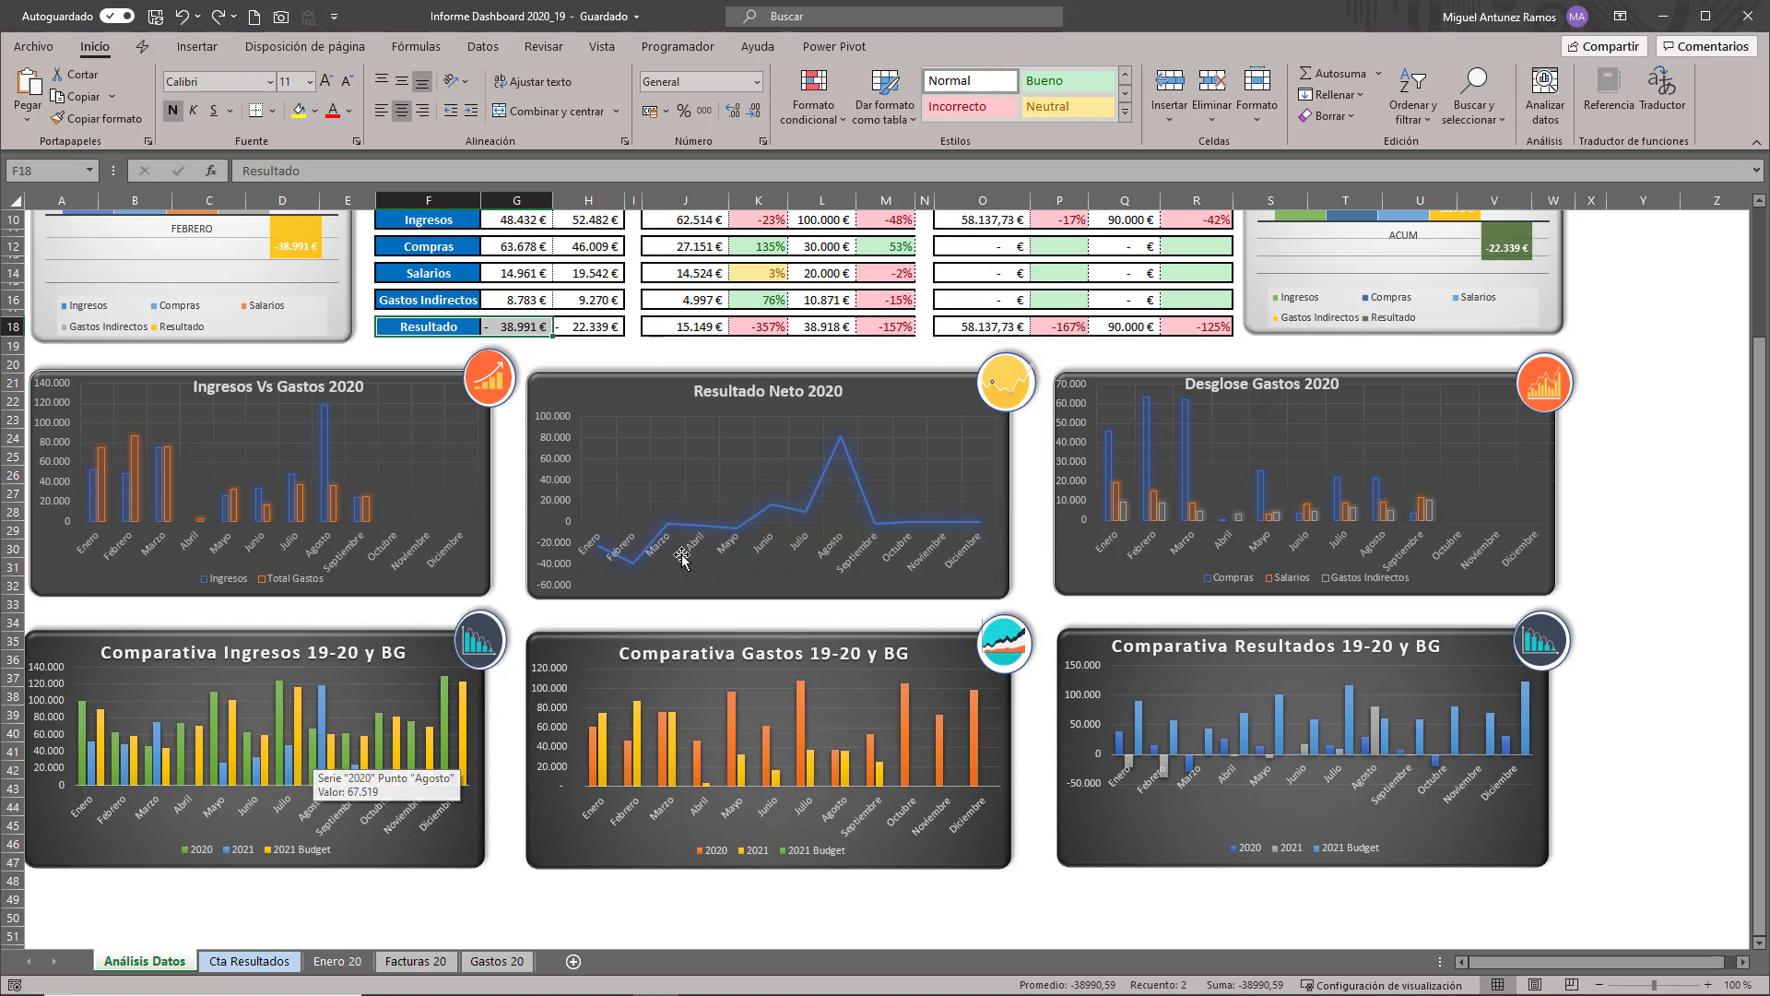
- Inspect the Ingresos lookup formulas for Febrero 19 in J10 and the Febrero BG budget in O10
{"action": "scroll", "coordinate": [567, 350], "scroll_direction": "up", "scroll_amount": 3}
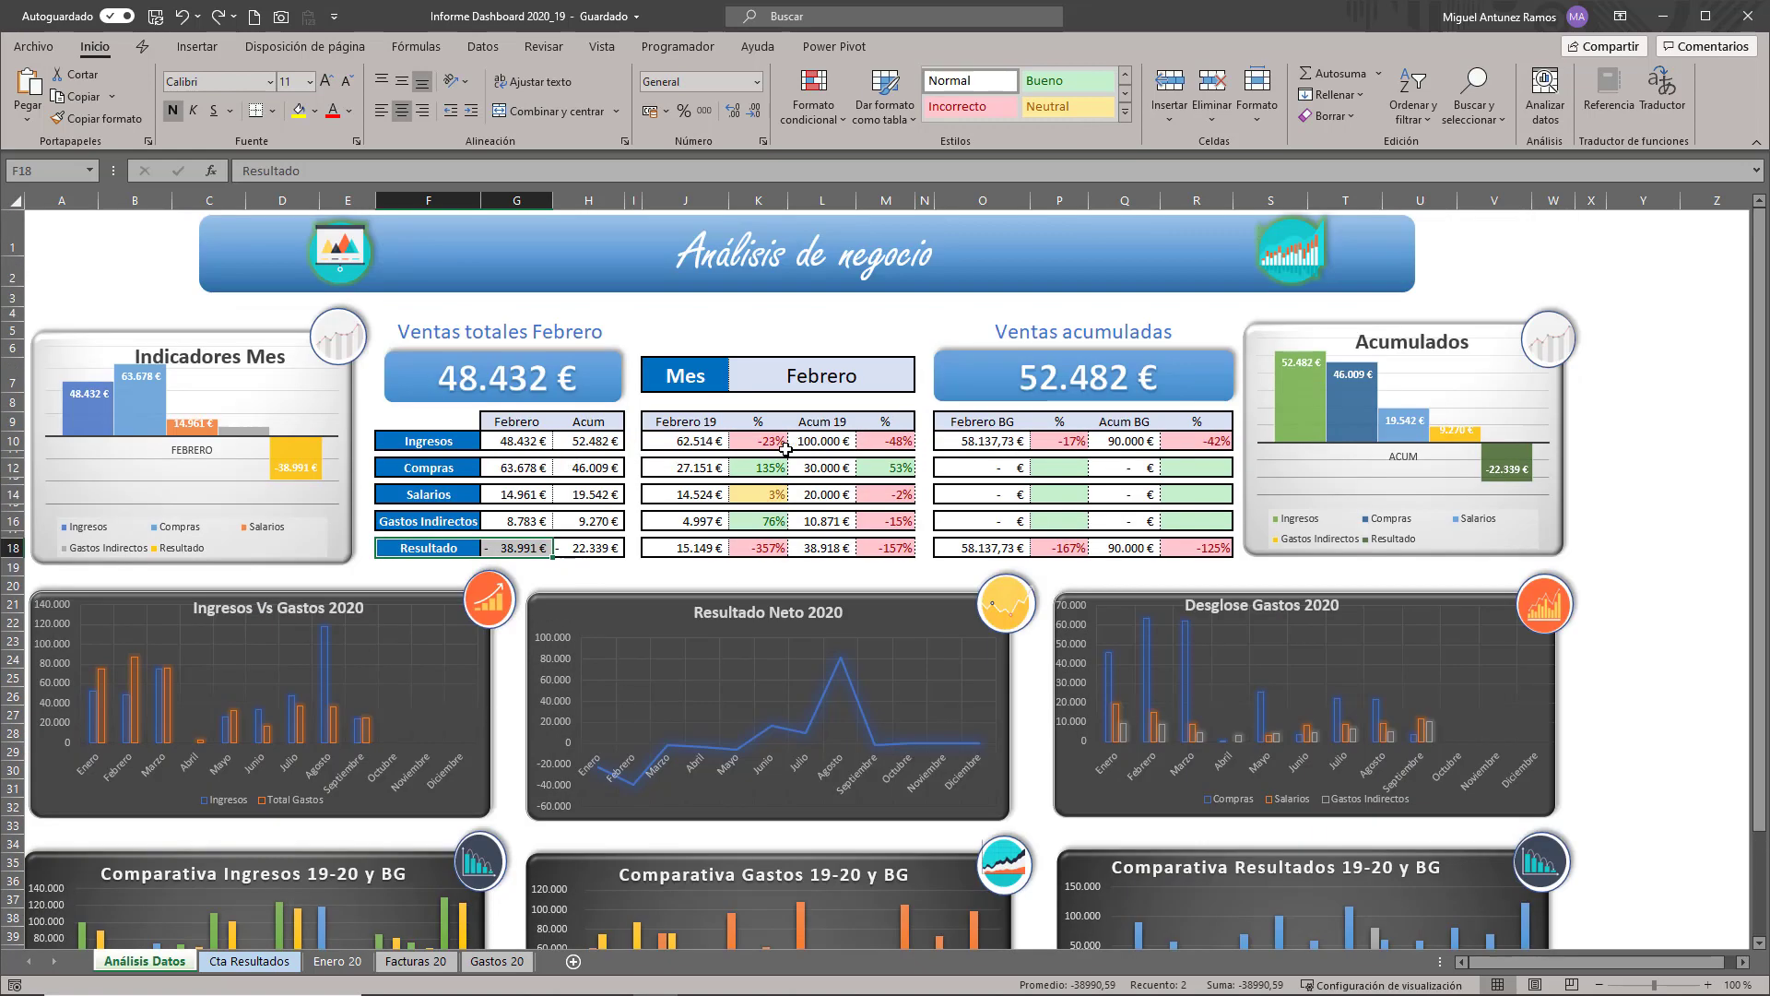
{"action": "left_click", "coordinate": [702, 441]}
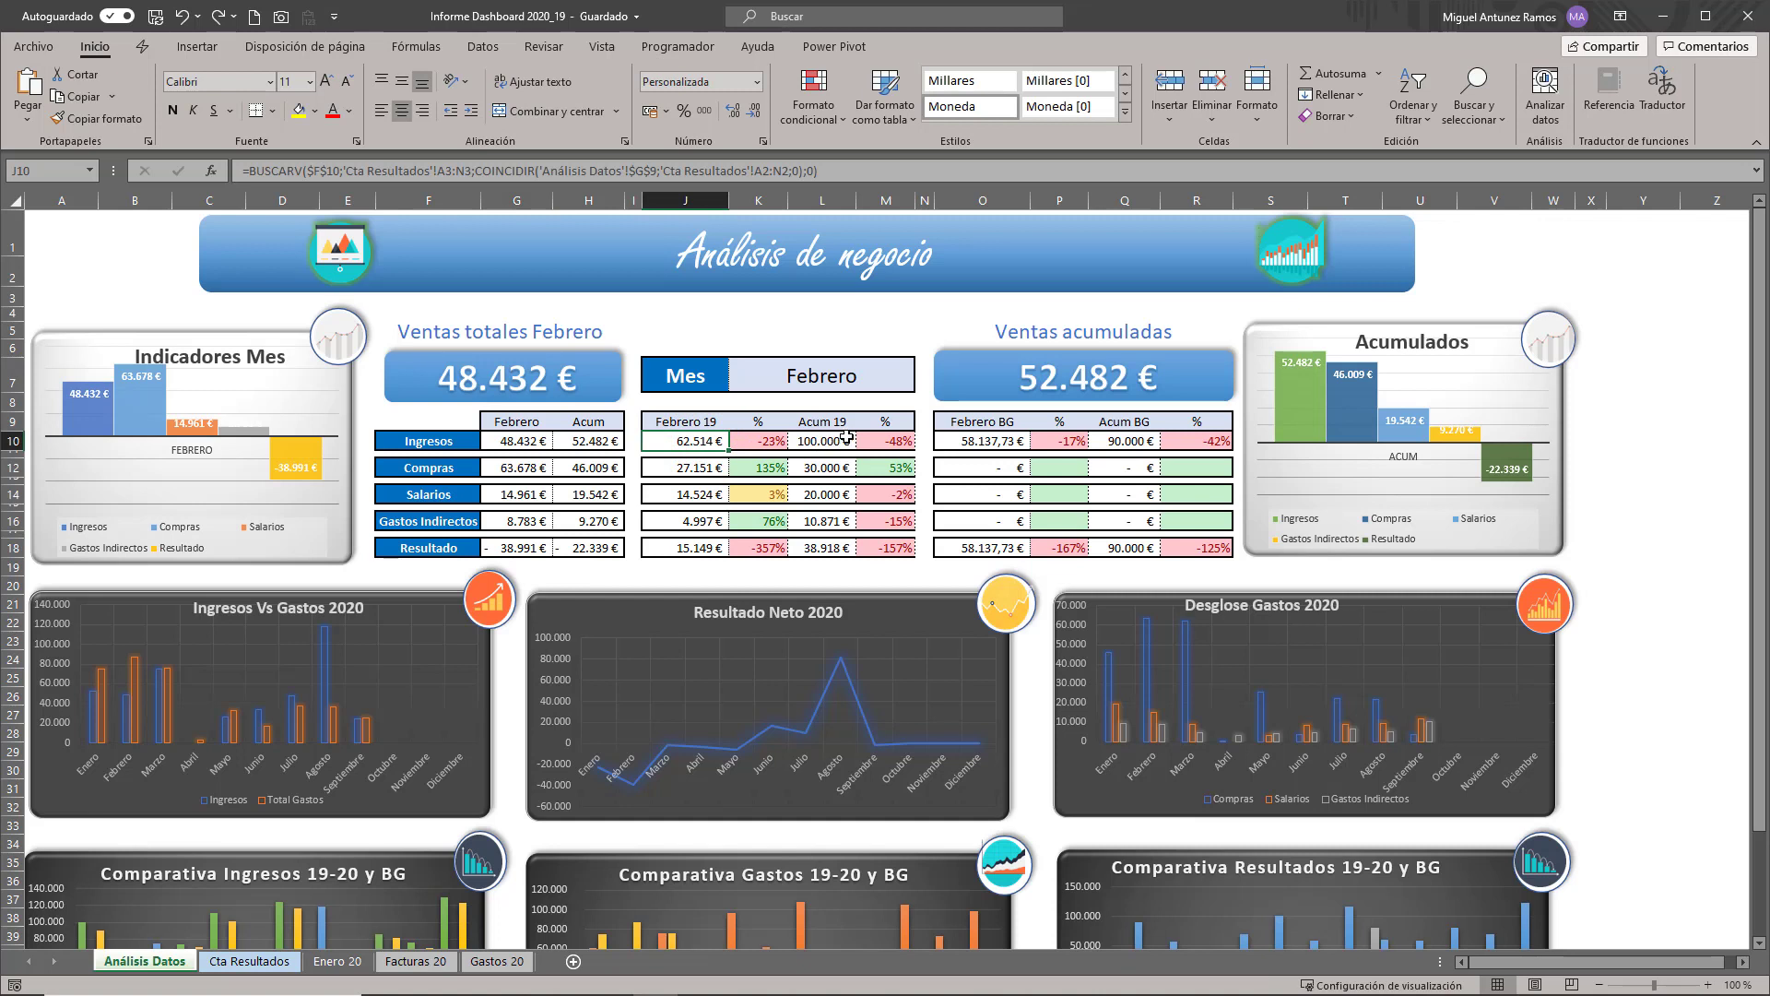
{"action": "left_click", "coordinate": [1002, 443]}
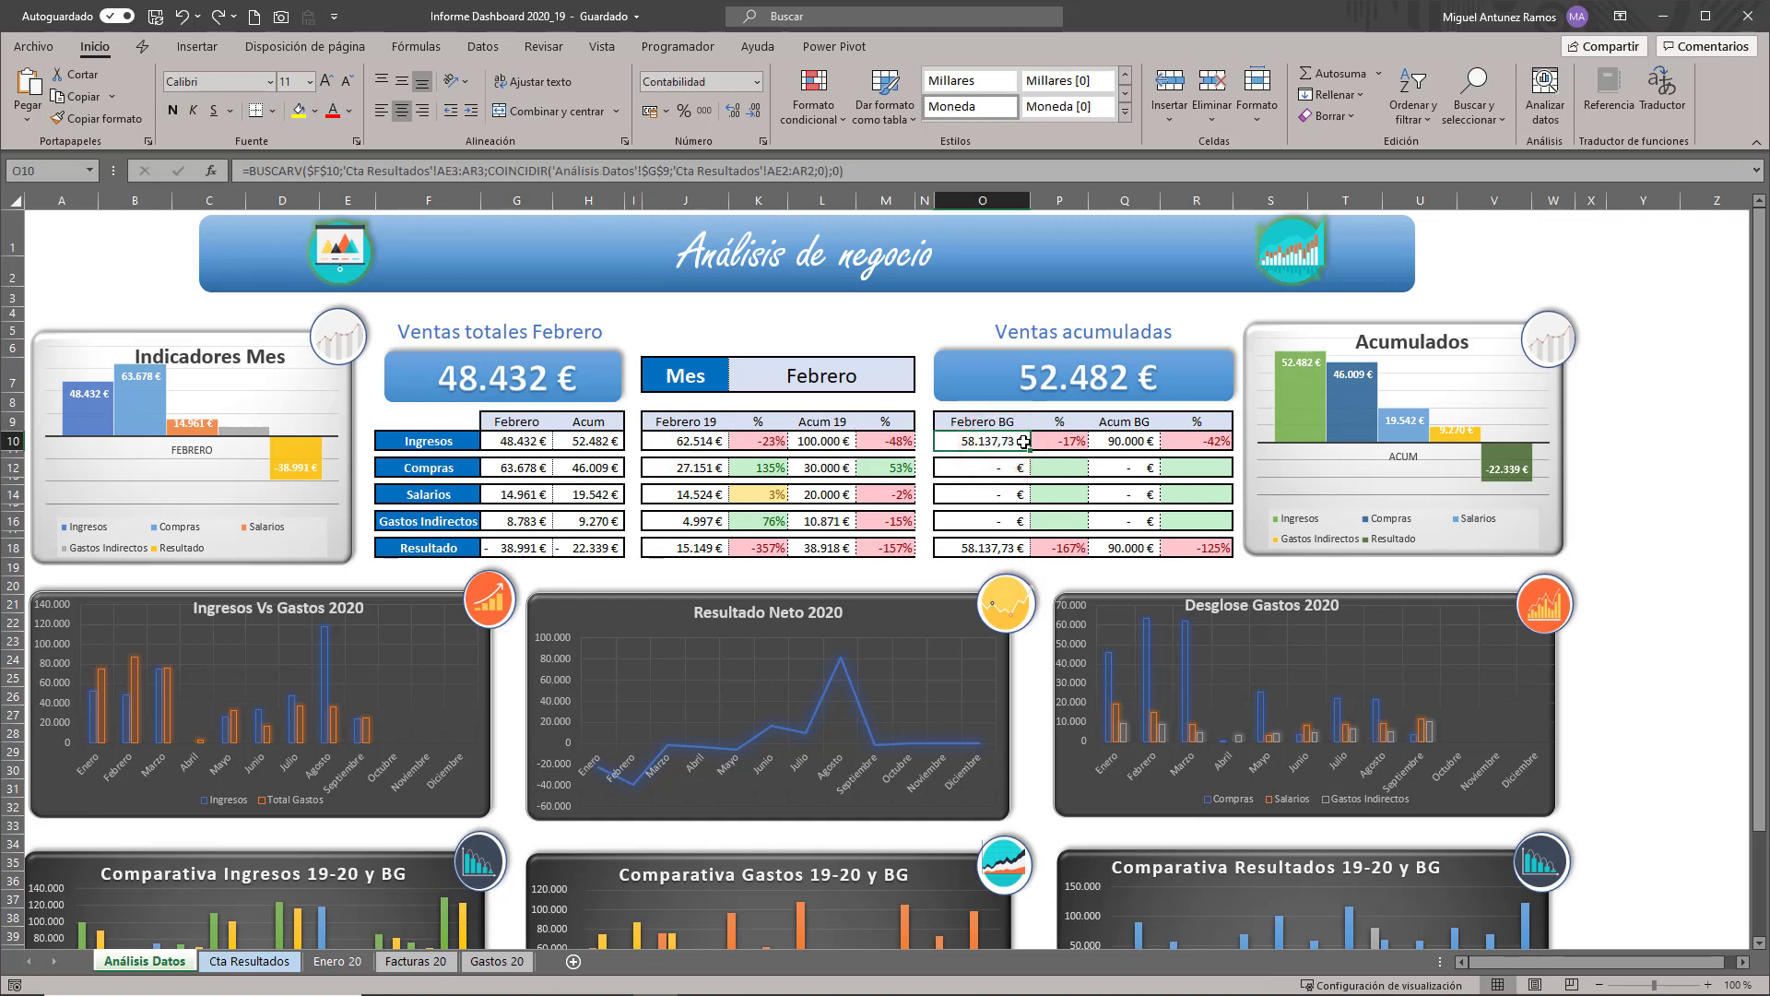
- Compare the dashboard's indicator tables with the monthly and Comparativa charts below, including the October bar in Comparativa Gastos
{"action": "scroll", "coordinate": [1033, 495], "scroll_direction": "down", "scroll_amount": 3}
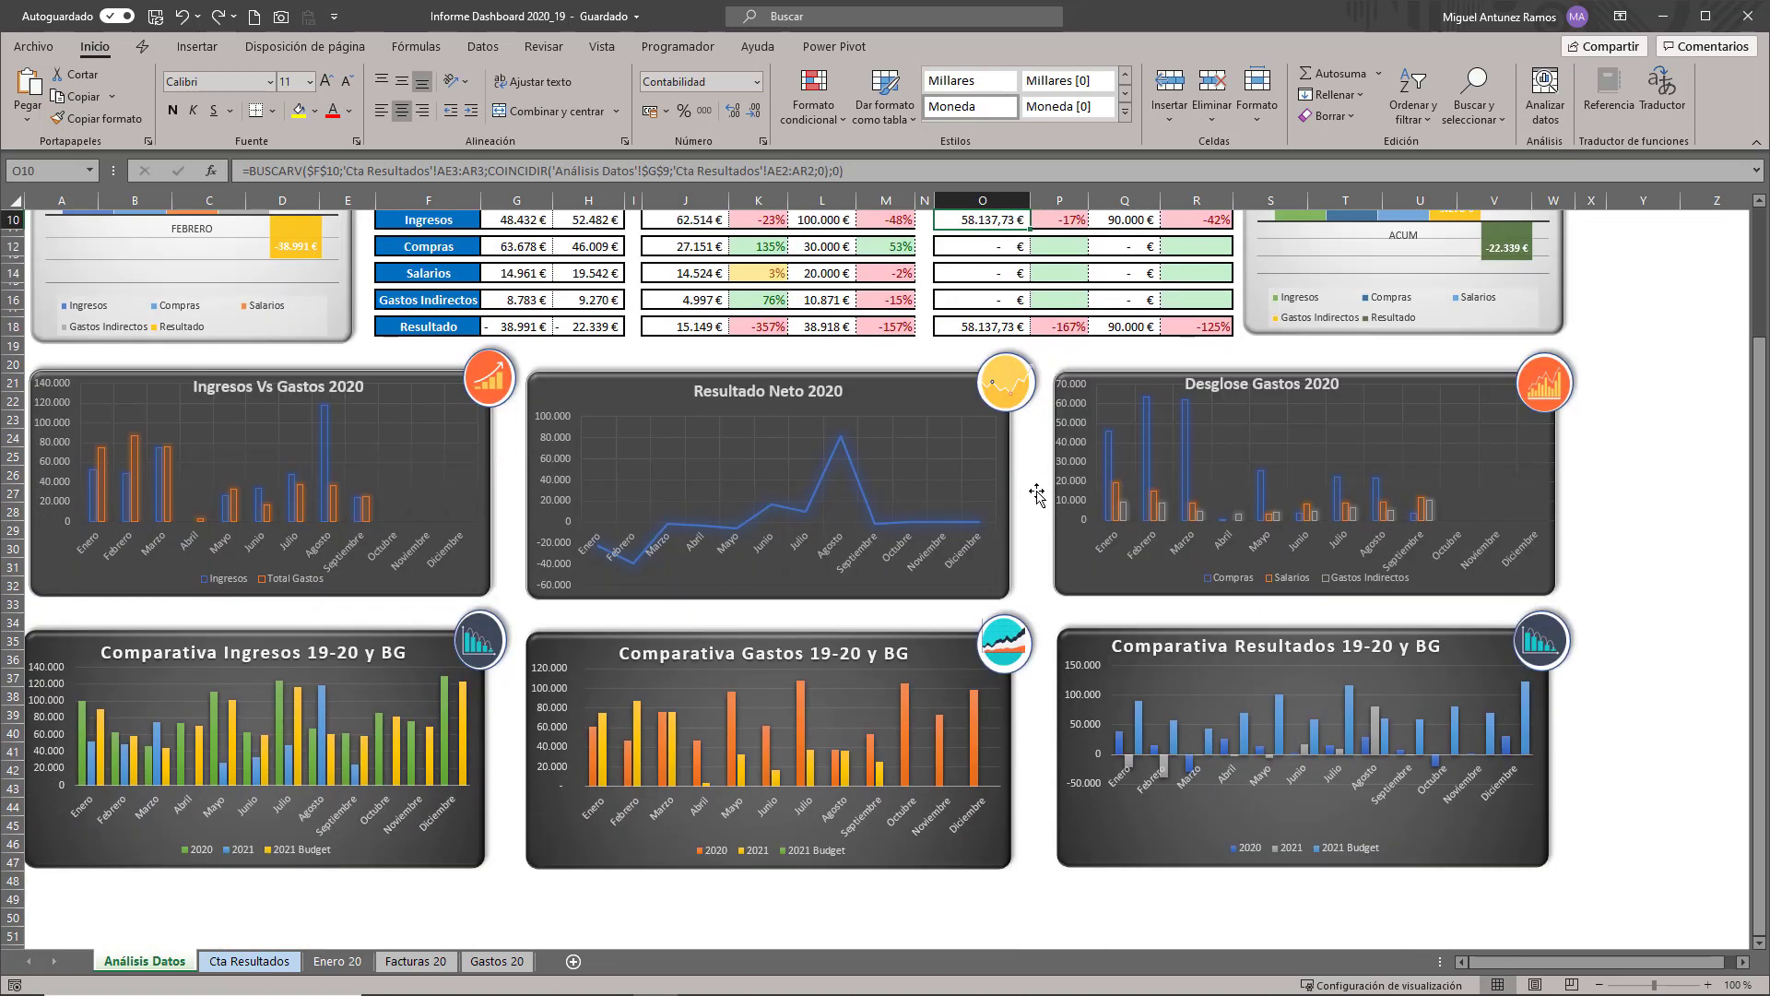
{"action": "scroll", "coordinate": [1036, 494], "scroll_direction": "up", "scroll_amount": 3}
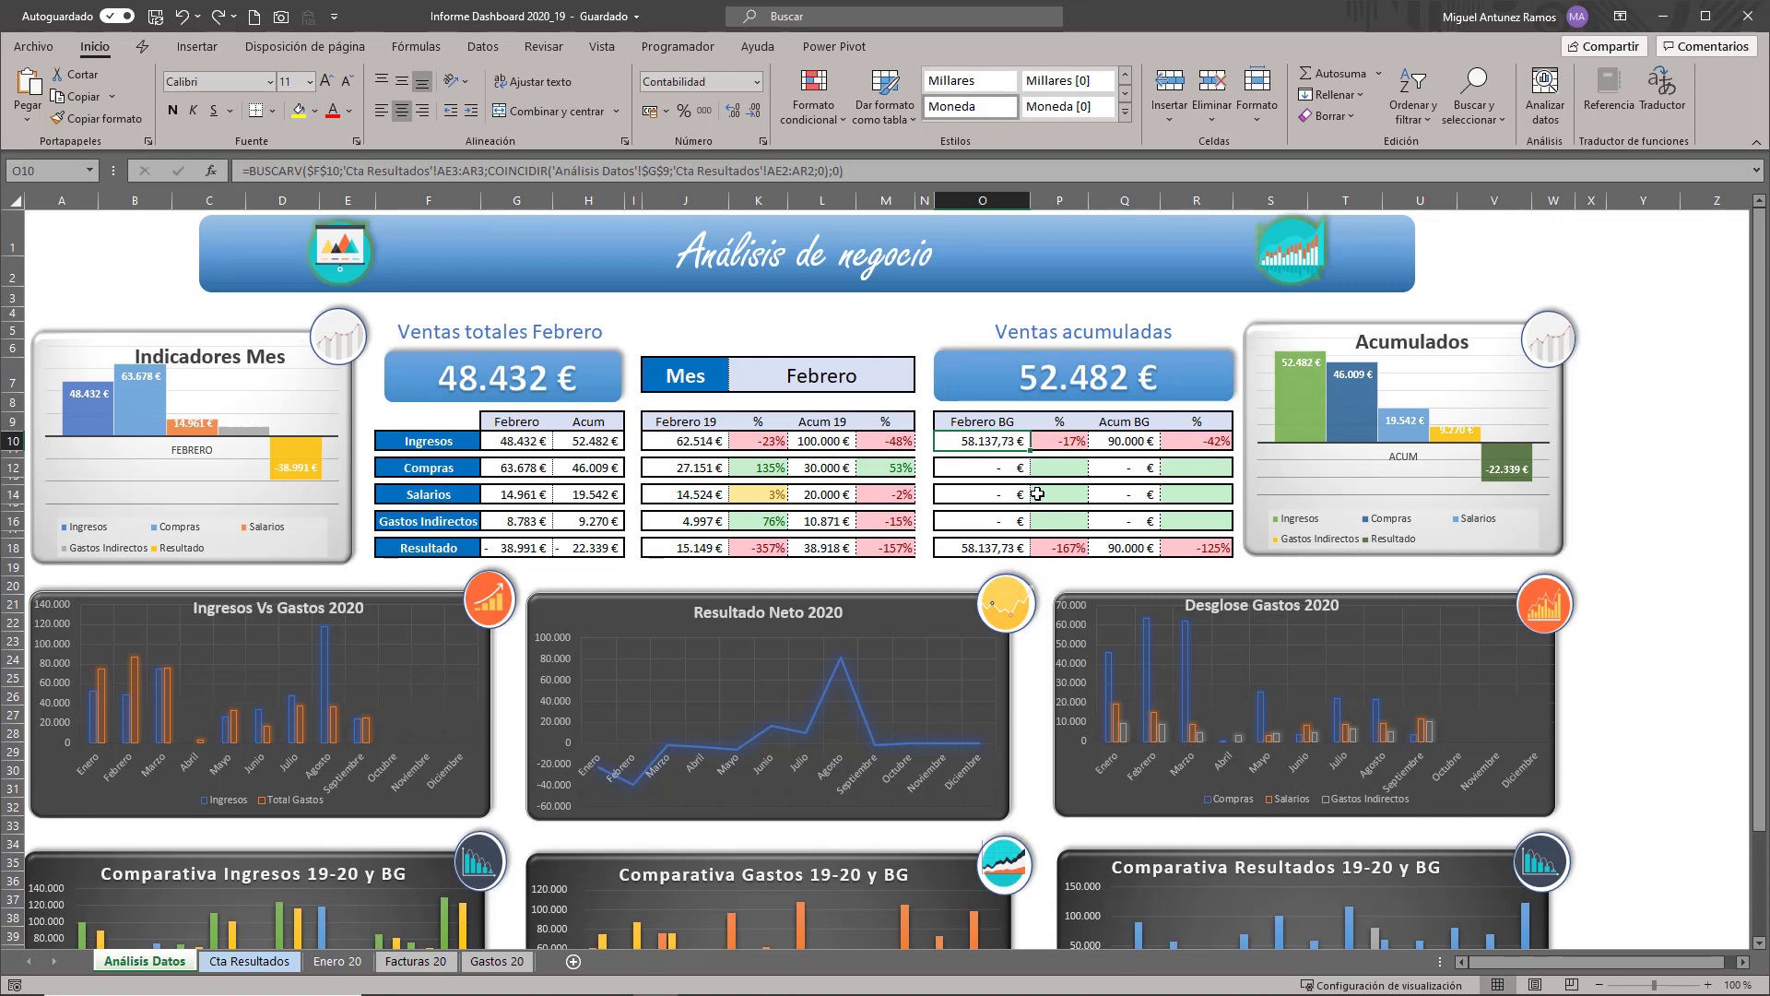
{"action": "scroll", "coordinate": [1025, 511], "scroll_direction": "down", "scroll_amount": 3}
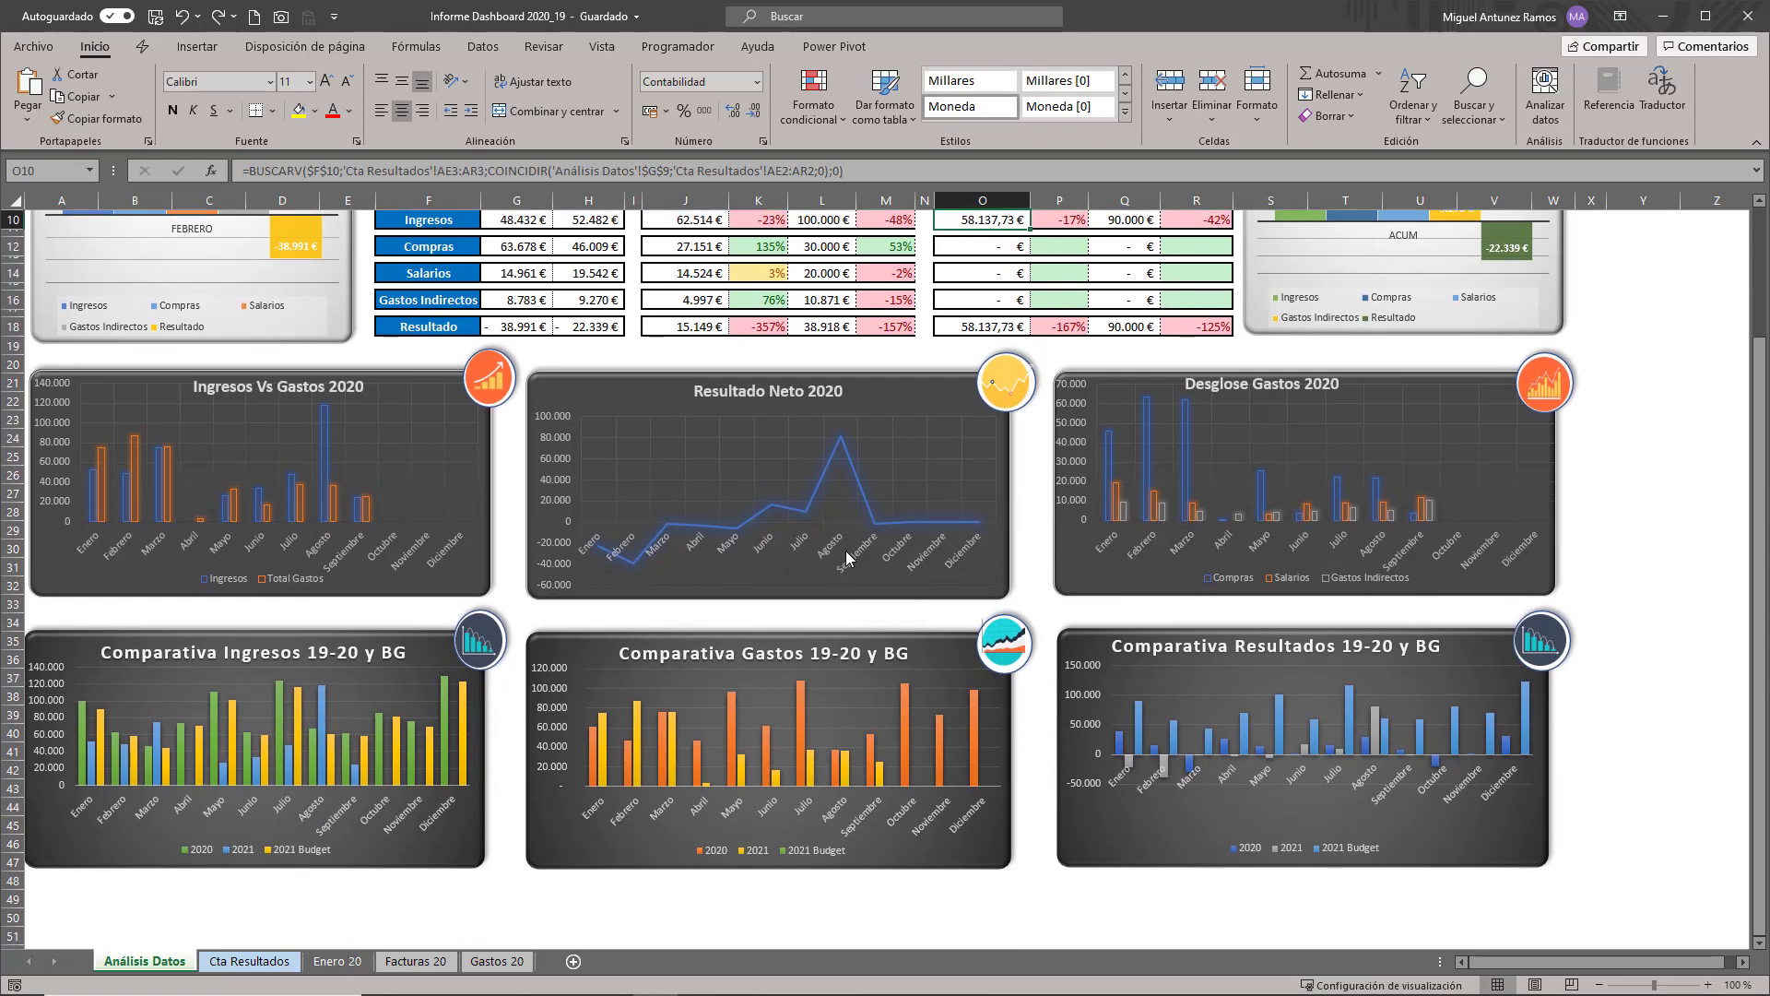
{"action": "scroll", "coordinate": [871, 544], "scroll_direction": "up", "scroll_amount": 2}
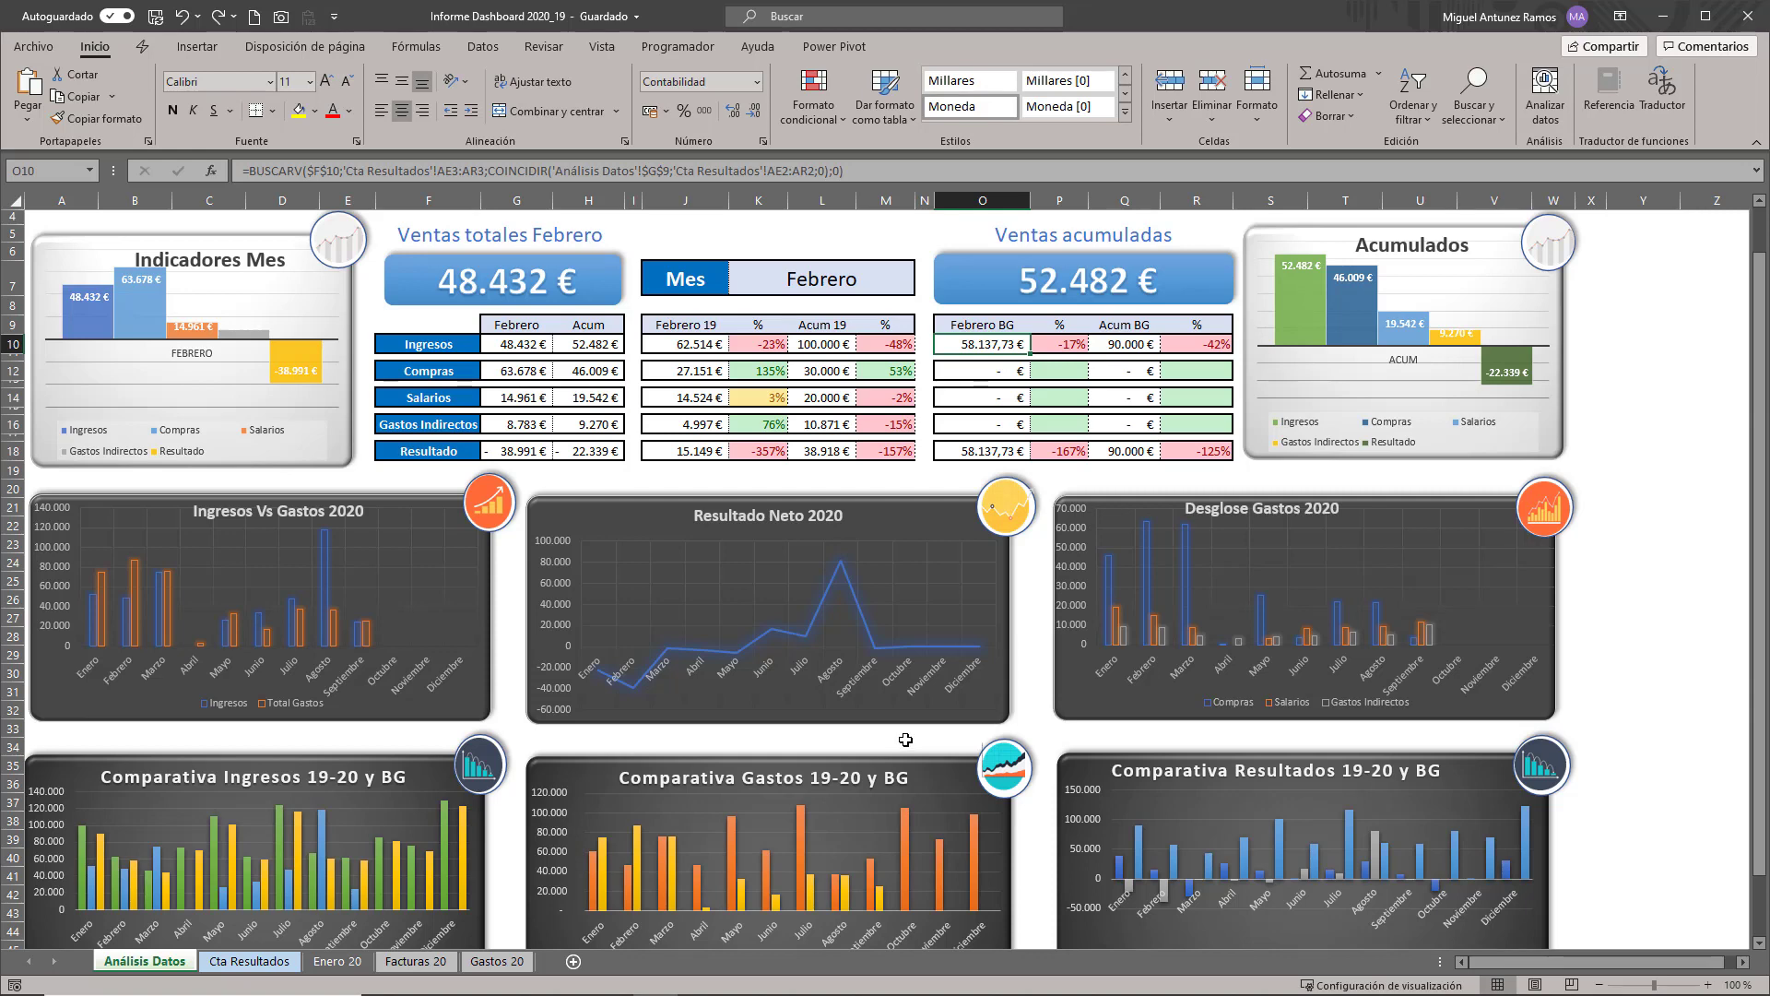
{"action": "scroll", "coordinate": [905, 739], "scroll_direction": "down", "scroll_amount": 2}
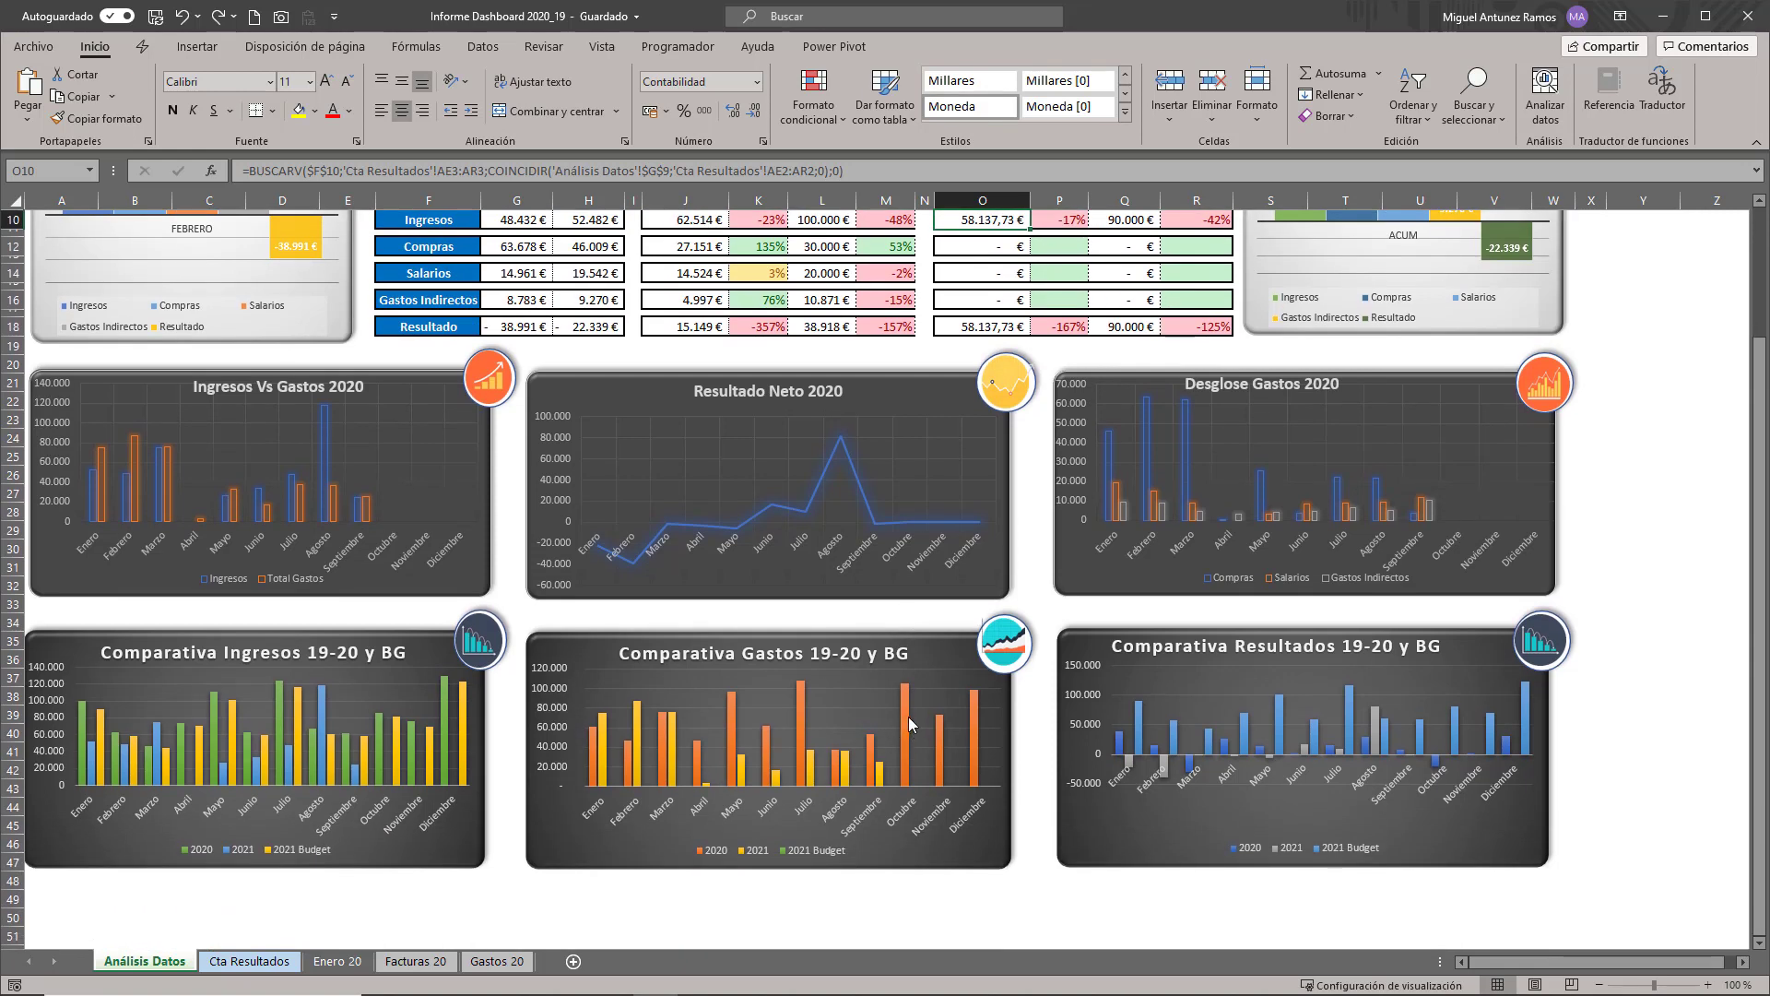
{"action": "mouse_move", "coordinate": [911, 699]}
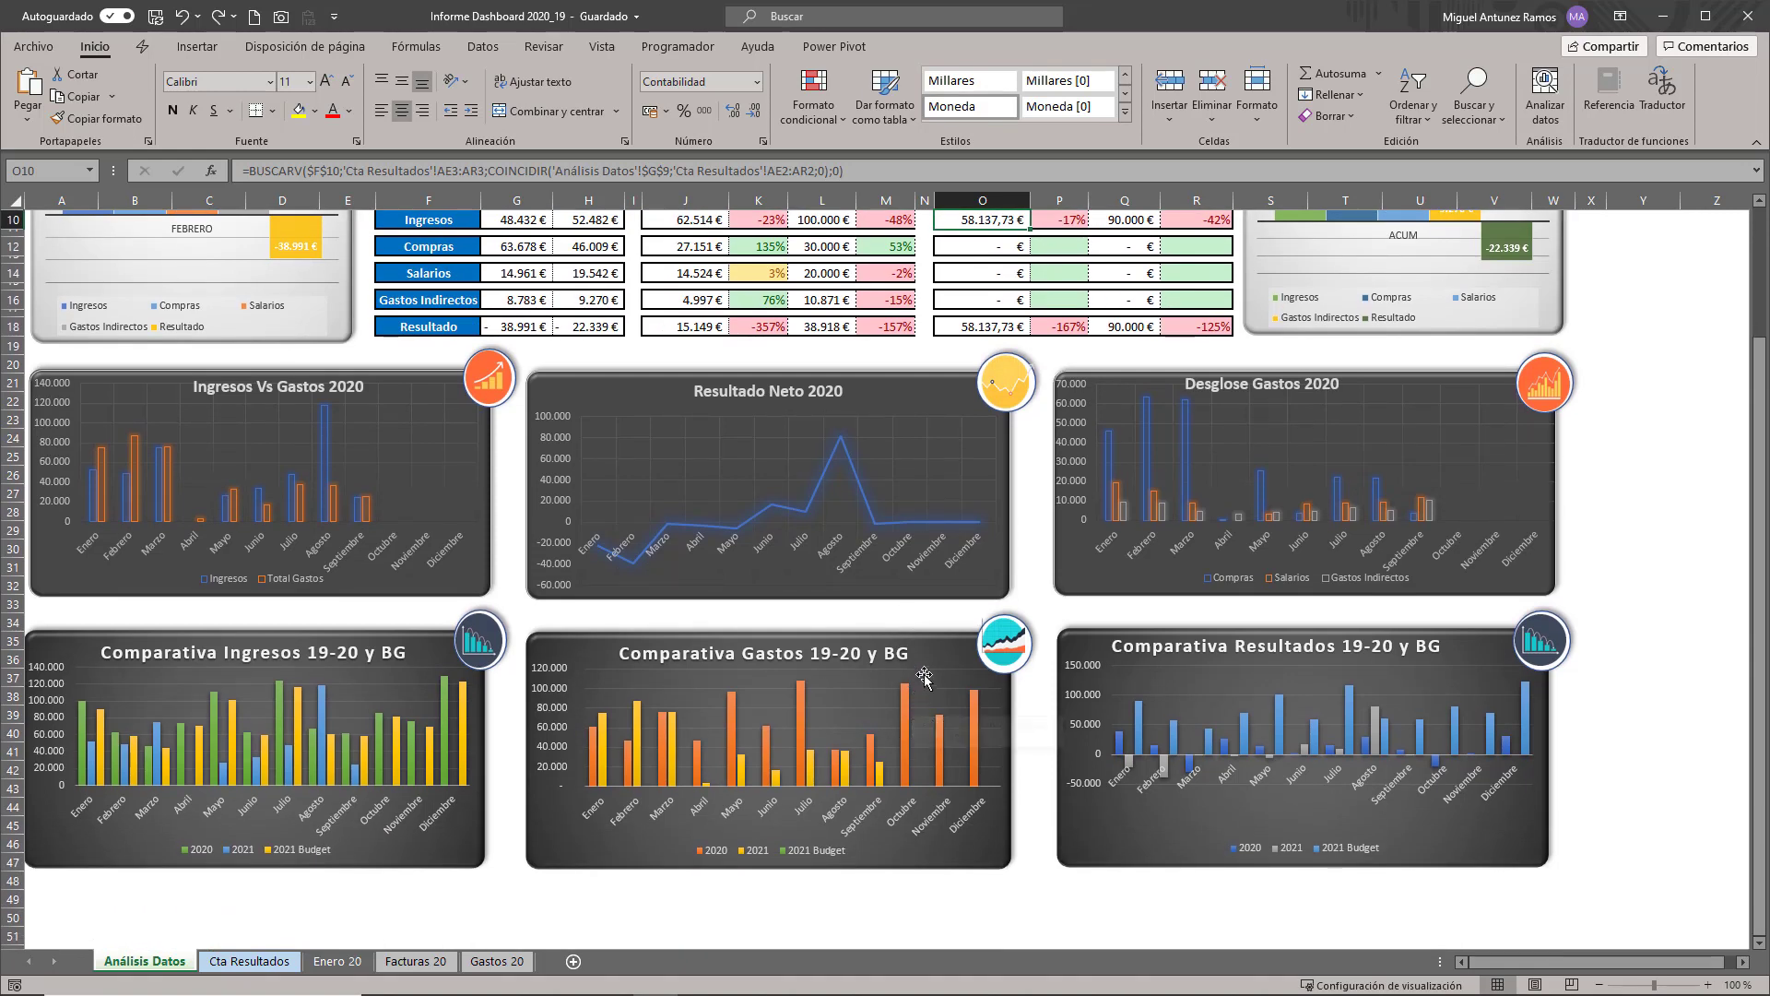
{"action": "scroll", "coordinate": [926, 668], "scroll_direction": "up", "scroll_amount": 3}
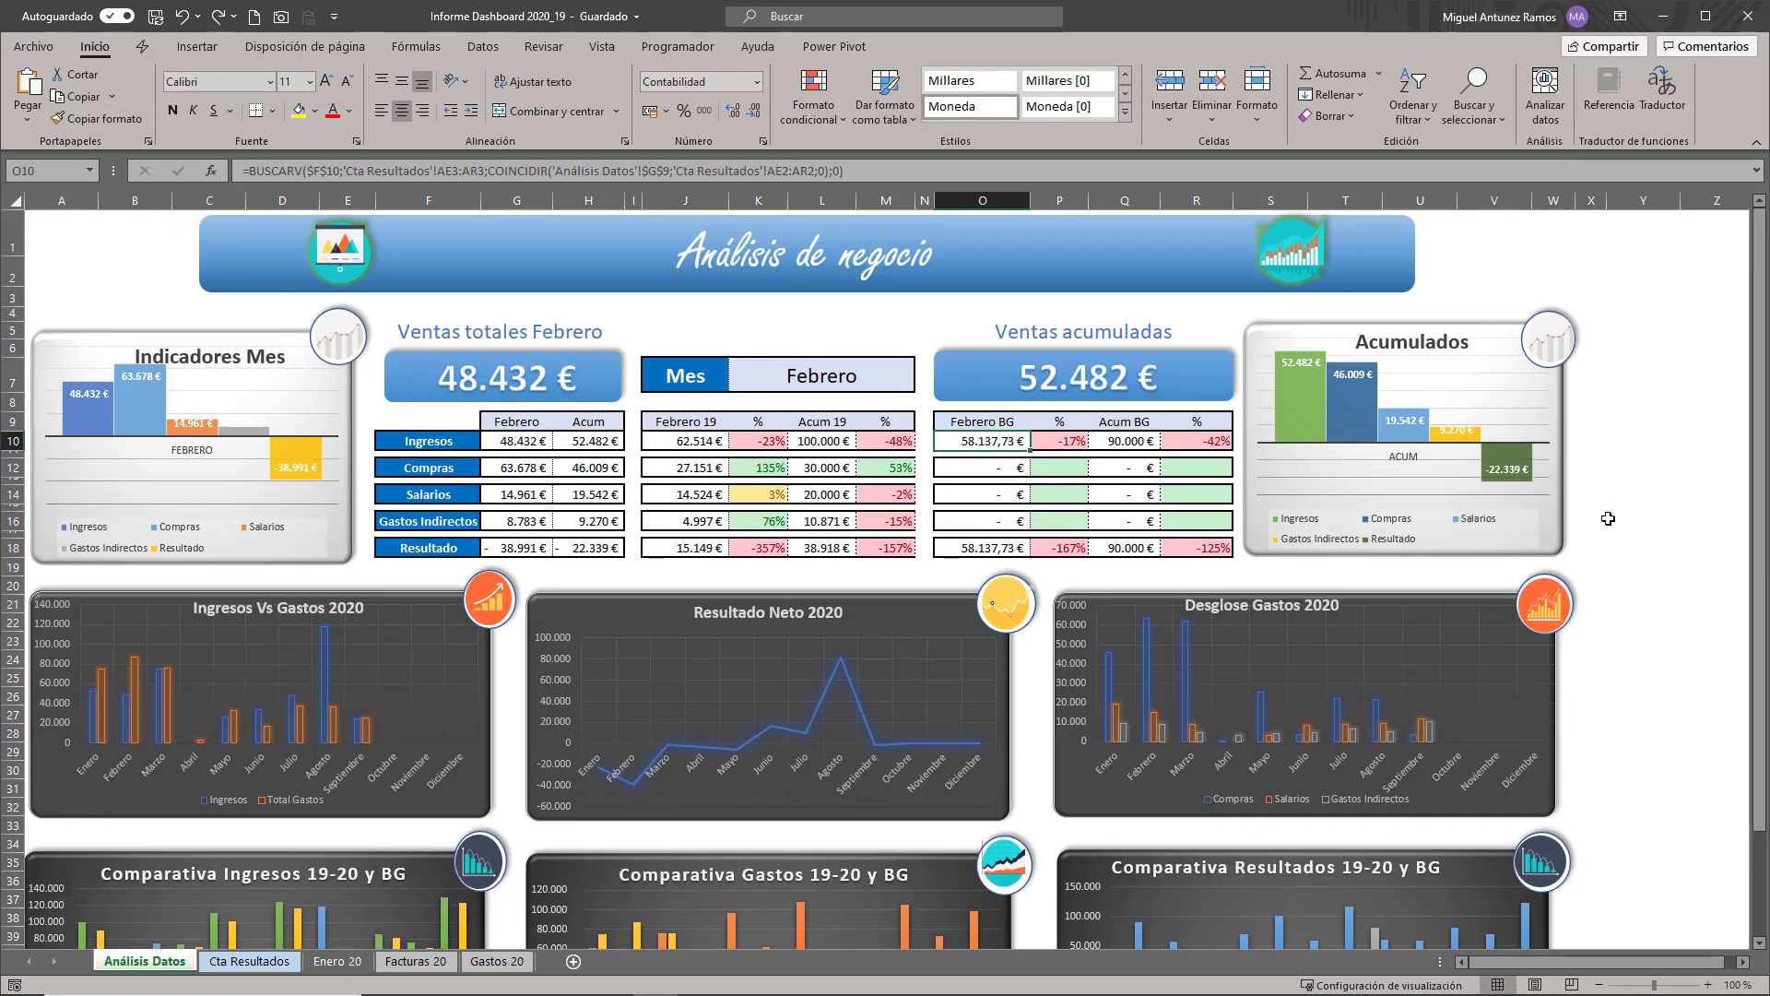
- Highlight the dashboard's horizontal bands one by one: table rows 9 to 16, the monthly charts' rows and the Comparativa charts' rows
{"action": "left_click", "coordinate": [1662, 515]}
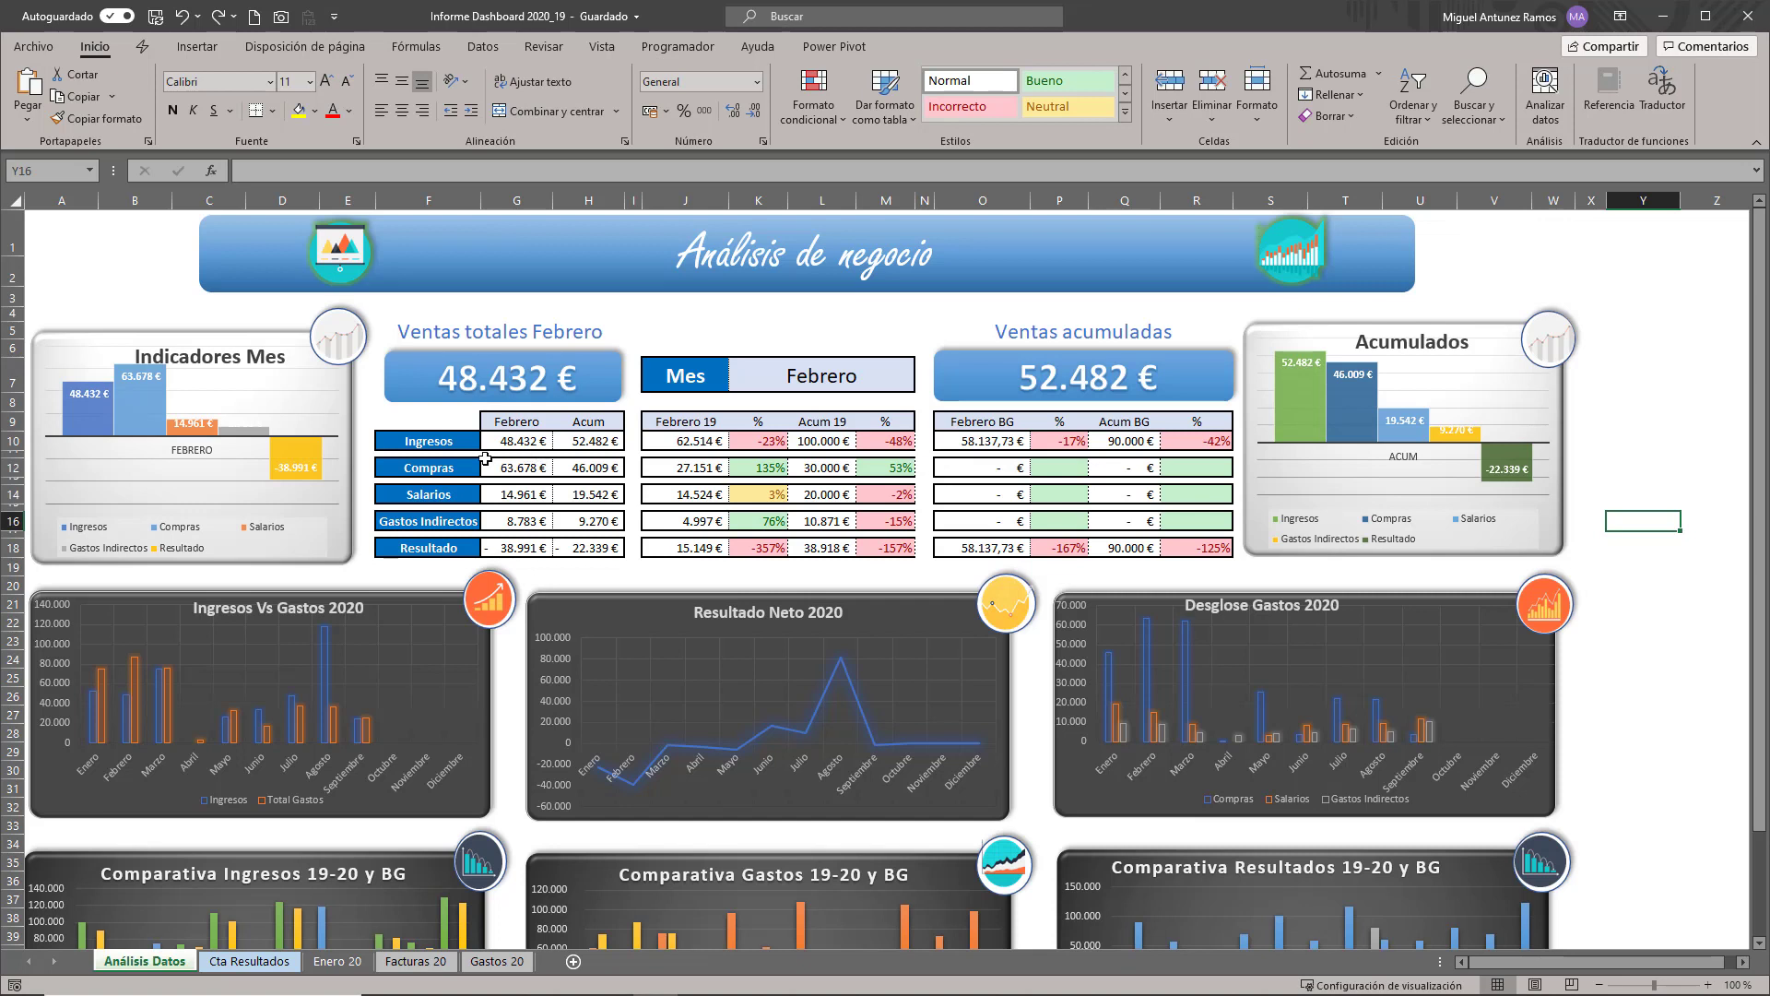
{"action": "left_click_drag", "start_coordinate": [13, 423], "coordinate": [15, 523]}
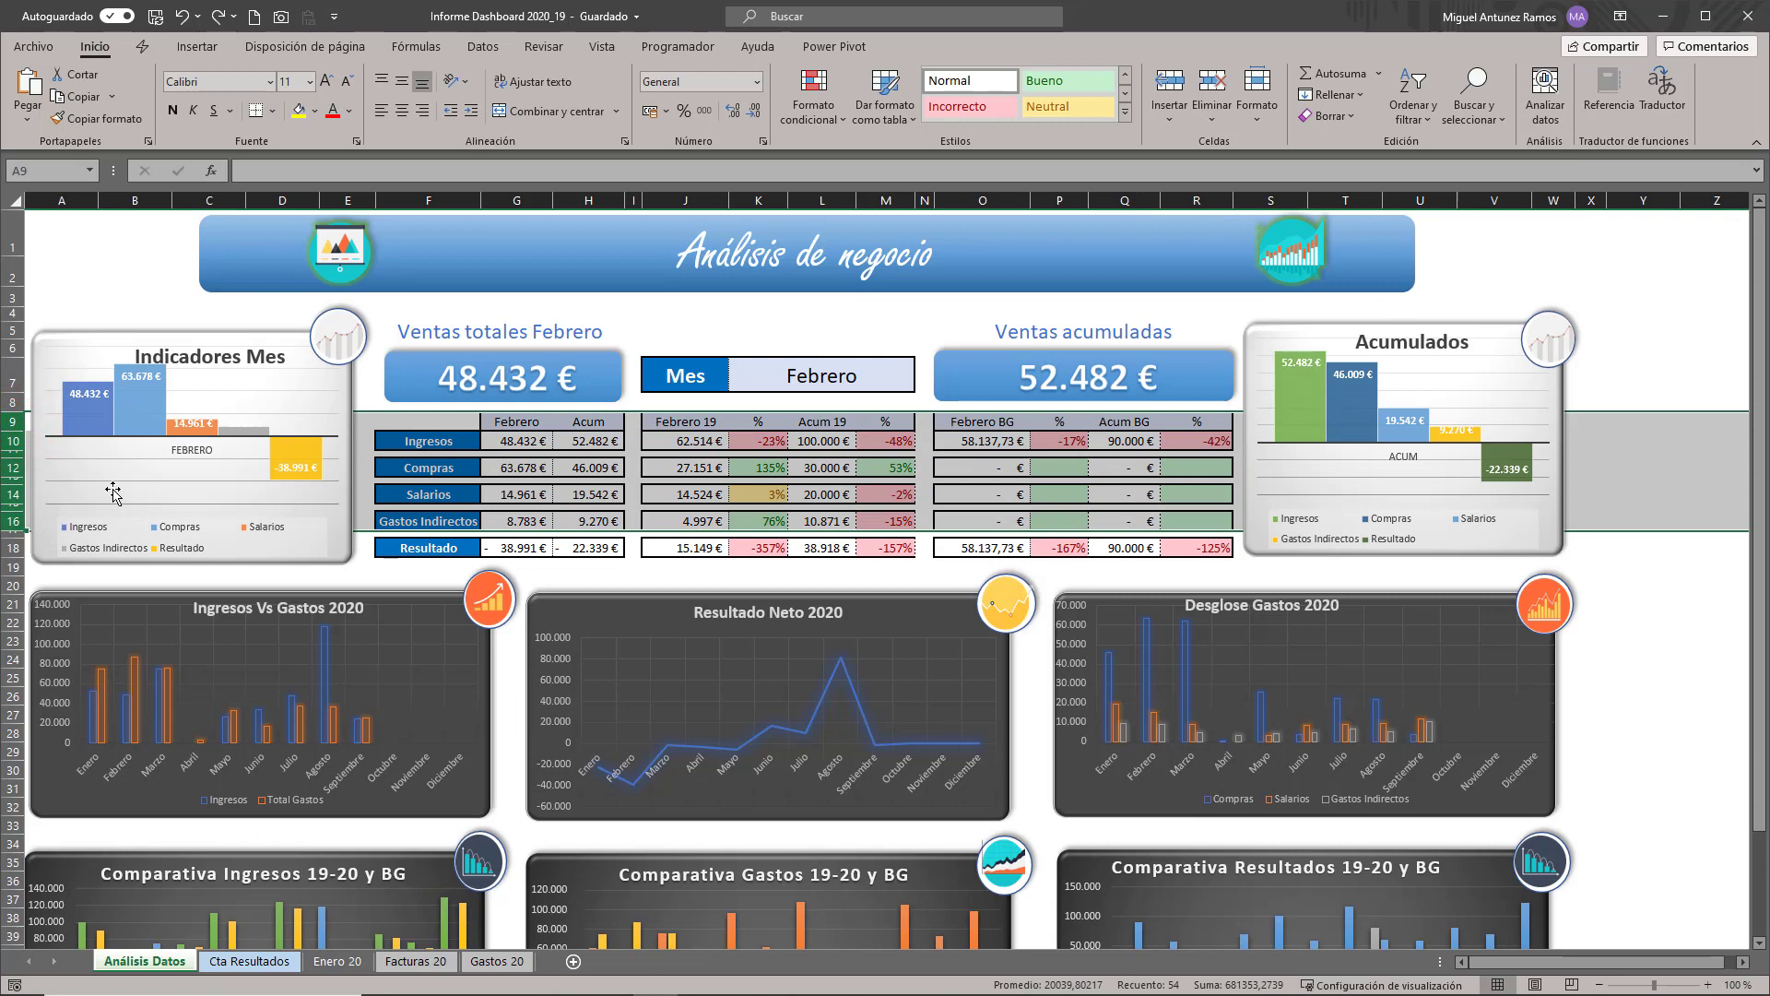
{"action": "scroll", "coordinate": [112, 493], "scroll_direction": "down", "scroll_amount": 3}
{"action": "left_click_drag", "start_coordinate": [6, 385], "coordinate": [13, 511]}
{"action": "left_click_drag", "start_coordinate": [13, 641], "coordinate": [11, 846]}
{"action": "scroll", "coordinate": [212, 684], "scroll_direction": "up", "scroll_amount": 3}
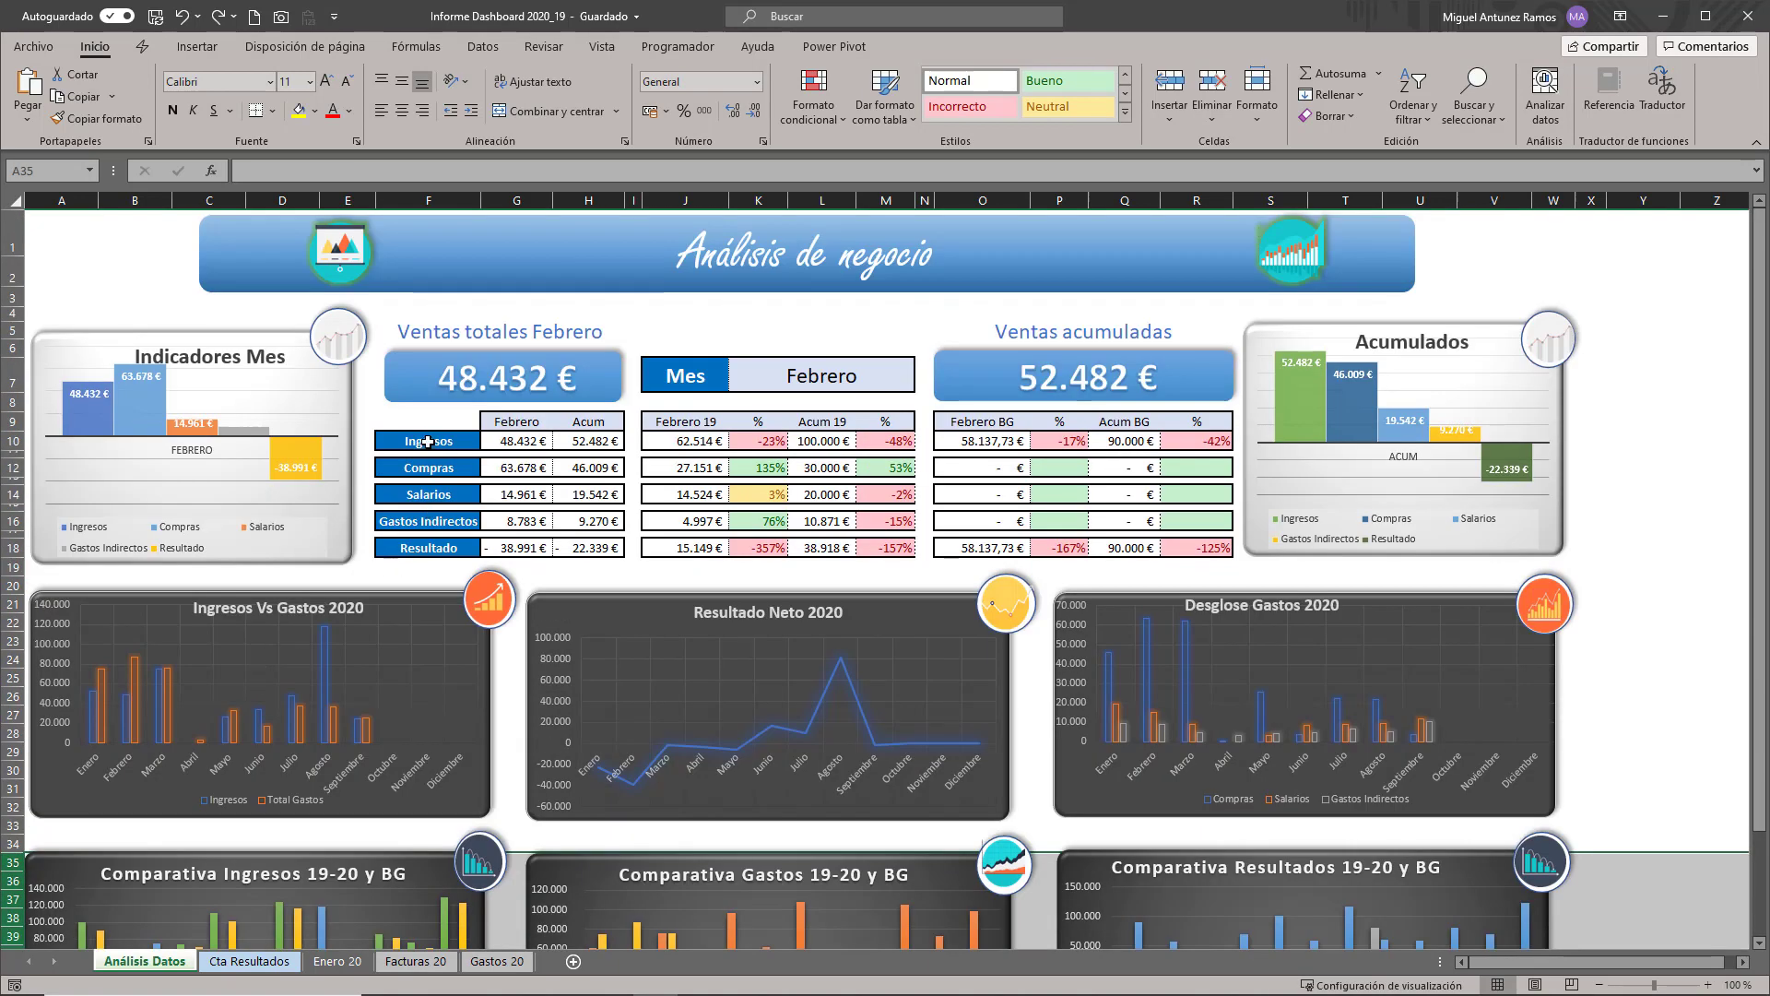
- Highlight the indicator labels in F10:F18, view the charts, and check the Cta Resultados source sheet before returning to Análisis Datos
{"action": "left_click_drag", "start_coordinate": [428, 441], "coordinate": [427, 550]}
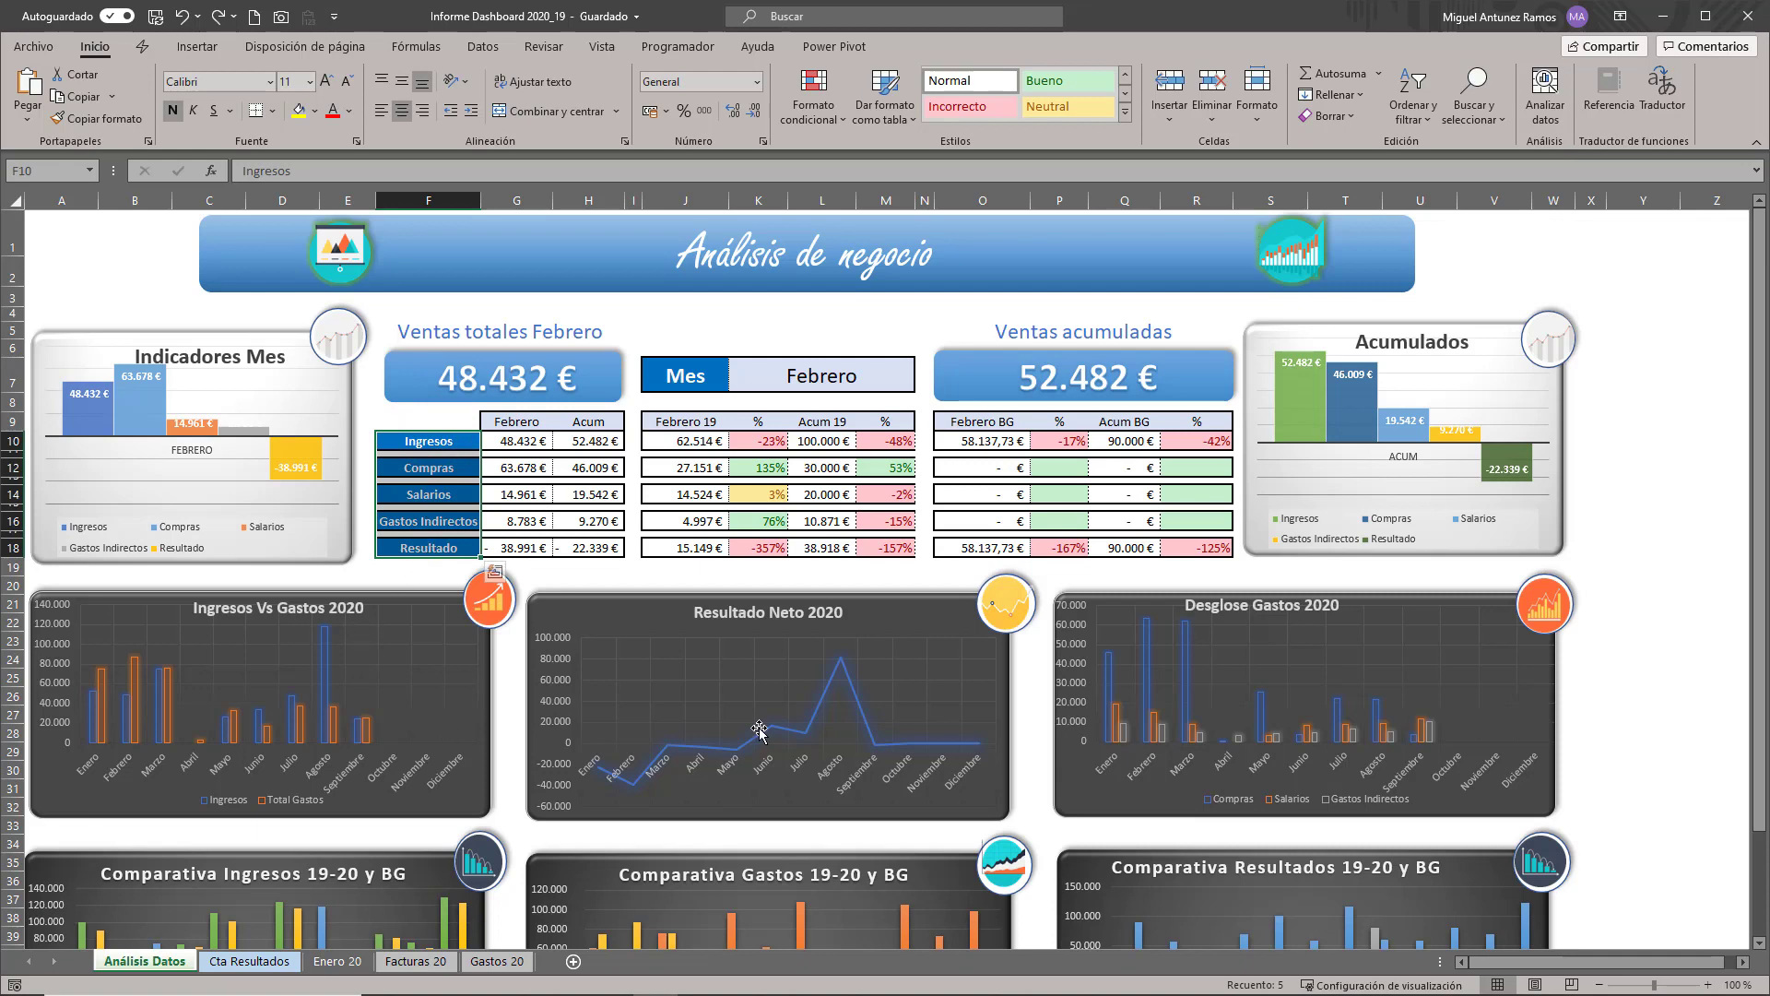
{"action": "scroll", "coordinate": [701, 802], "scroll_direction": "down", "scroll_amount": 4}
{"action": "scroll", "coordinate": [700, 802], "scroll_direction": "up", "scroll_amount": 4}
{"action": "left_click", "coordinate": [258, 960]}
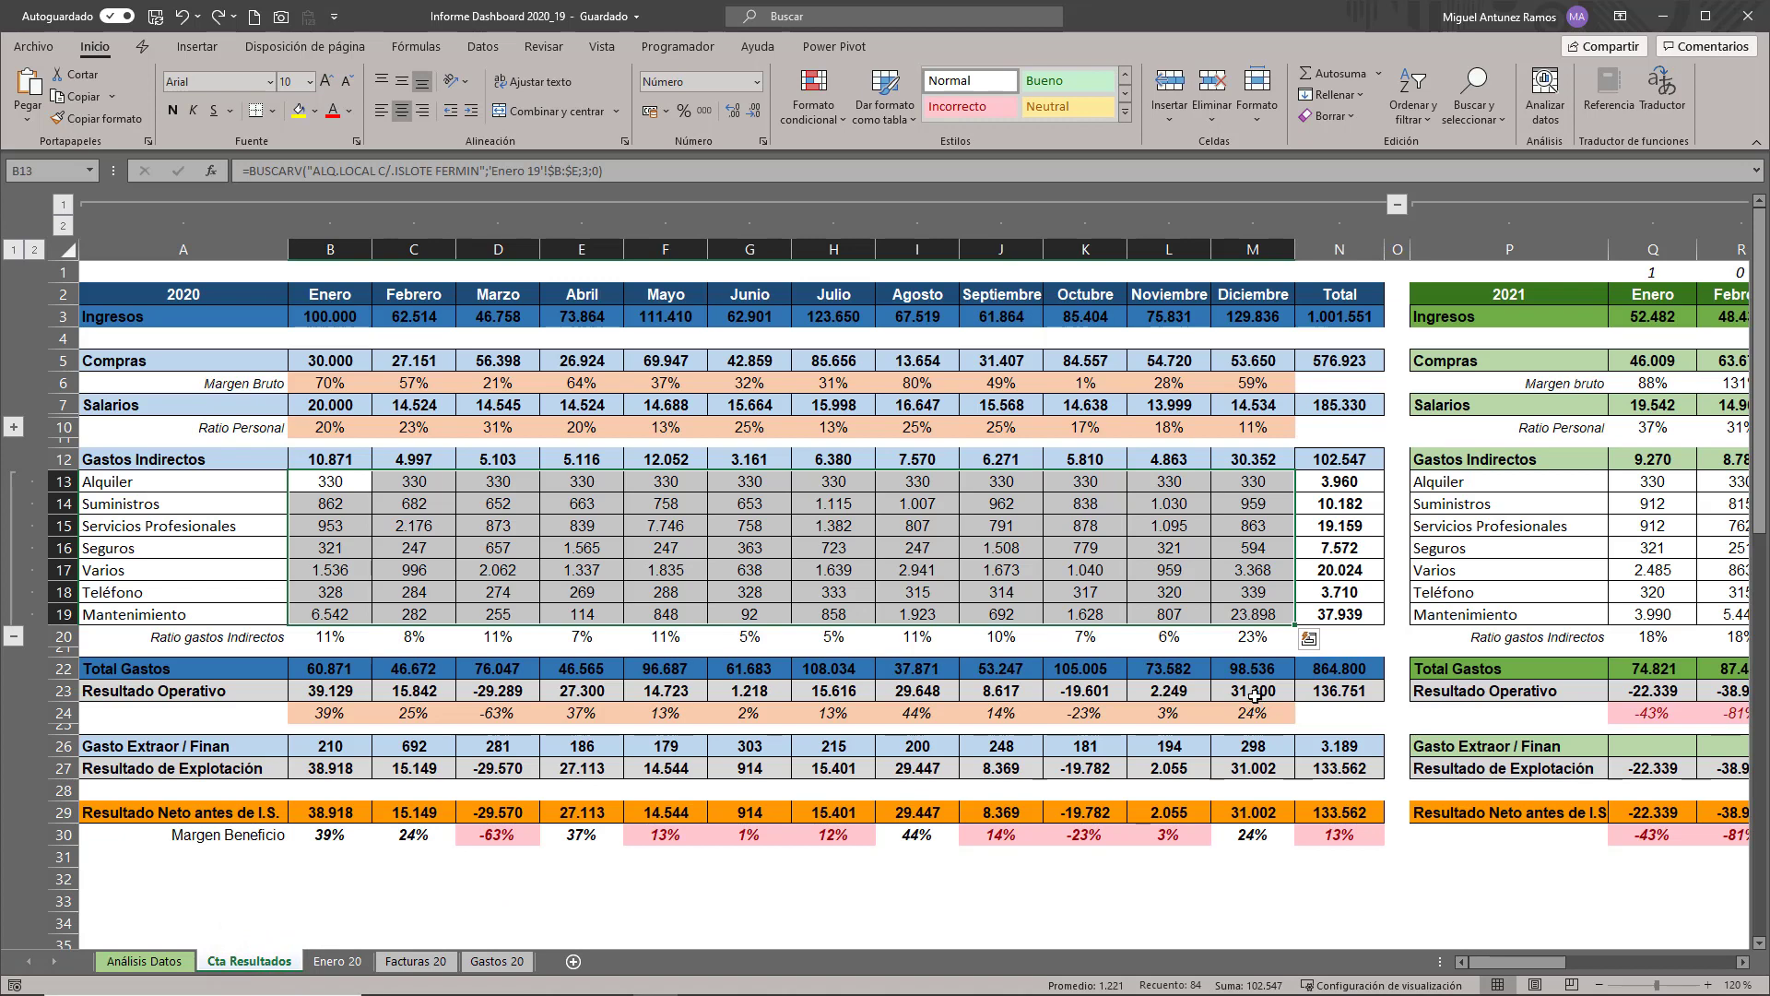
{"action": "left_click", "coordinate": [166, 961]}
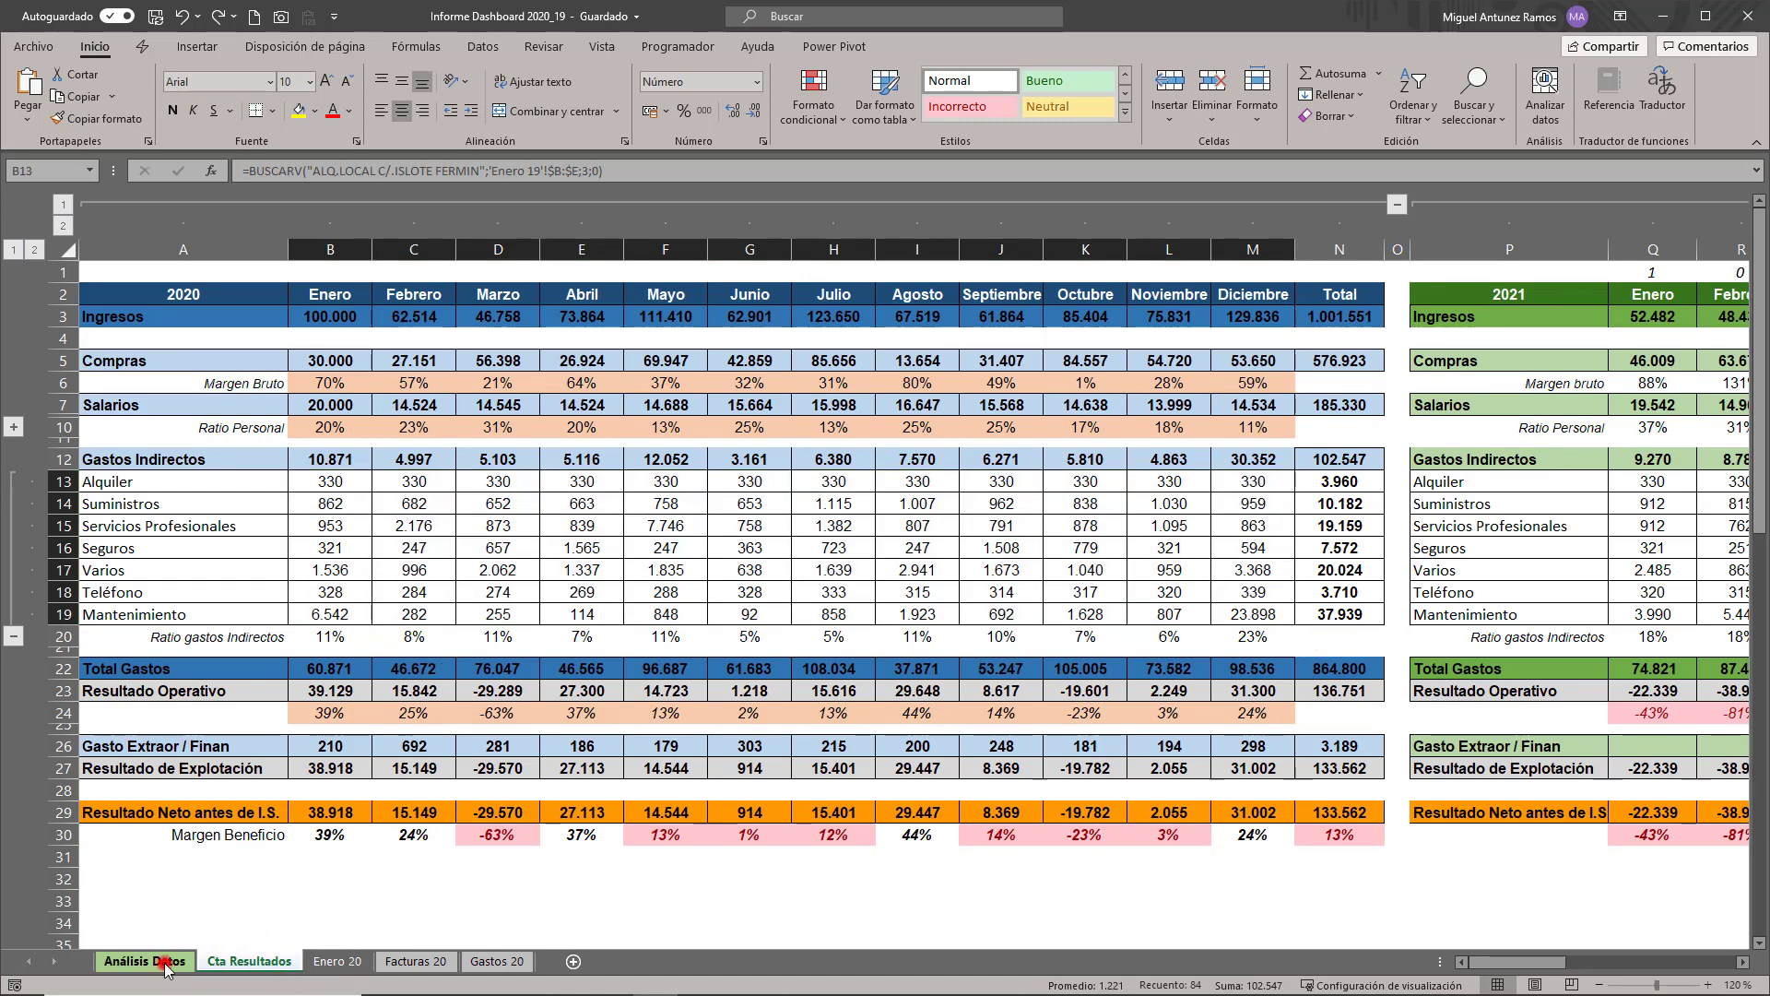